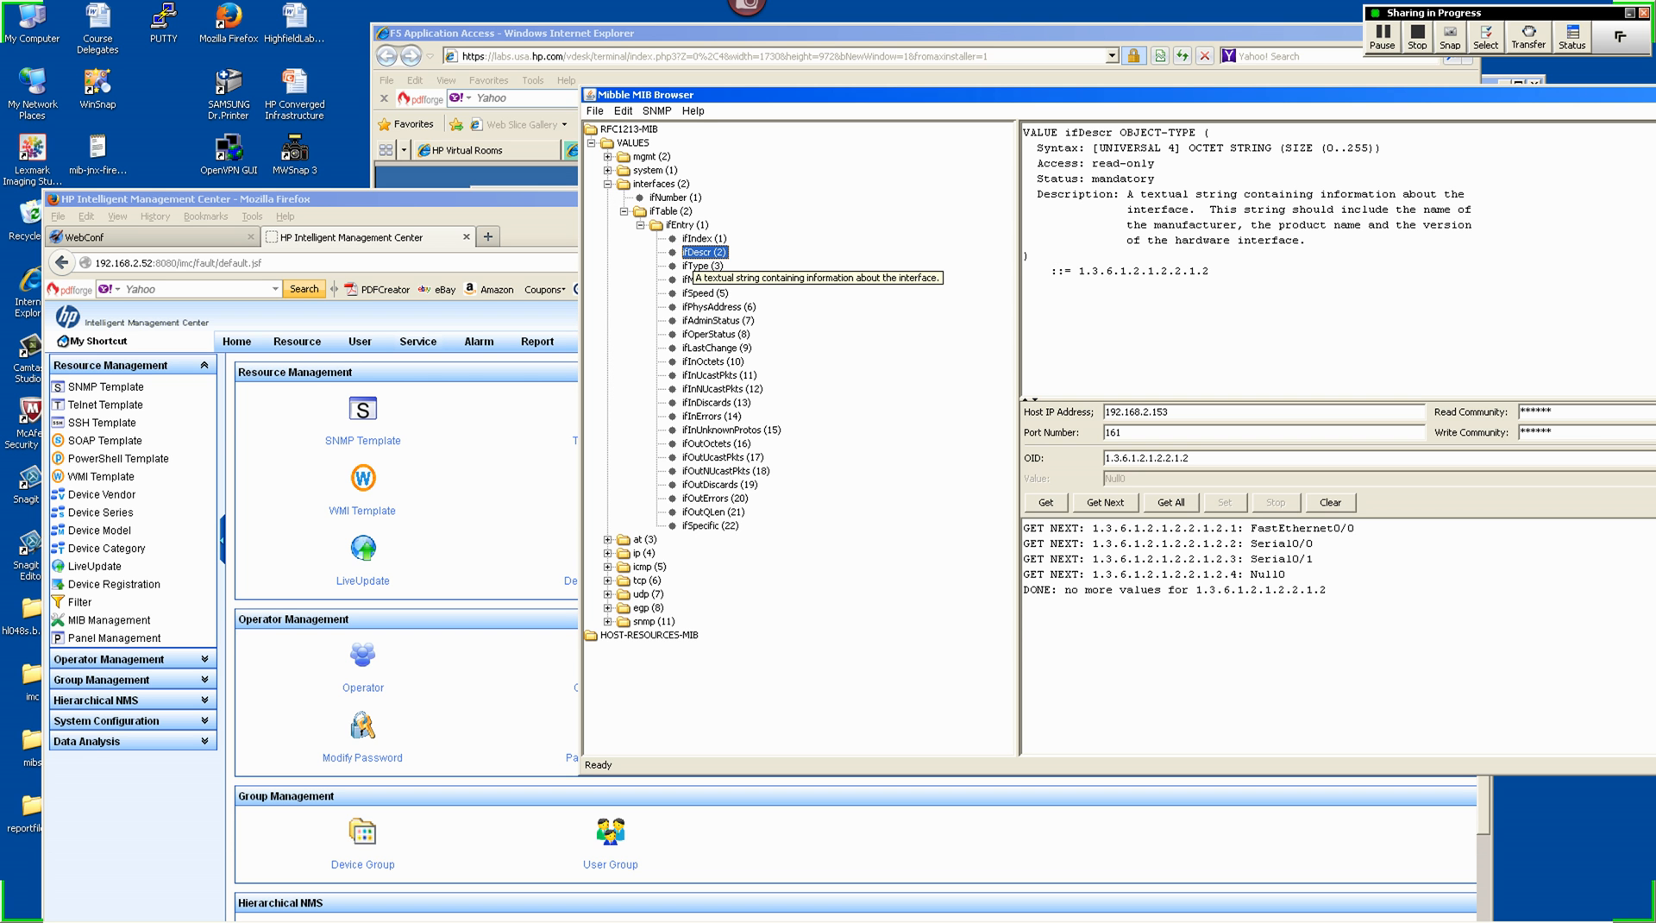
Step: Examine the OIDs in the ifDescr and ifOutOctets object definitions
left_click_drag(1210, 272, 1079, 271)
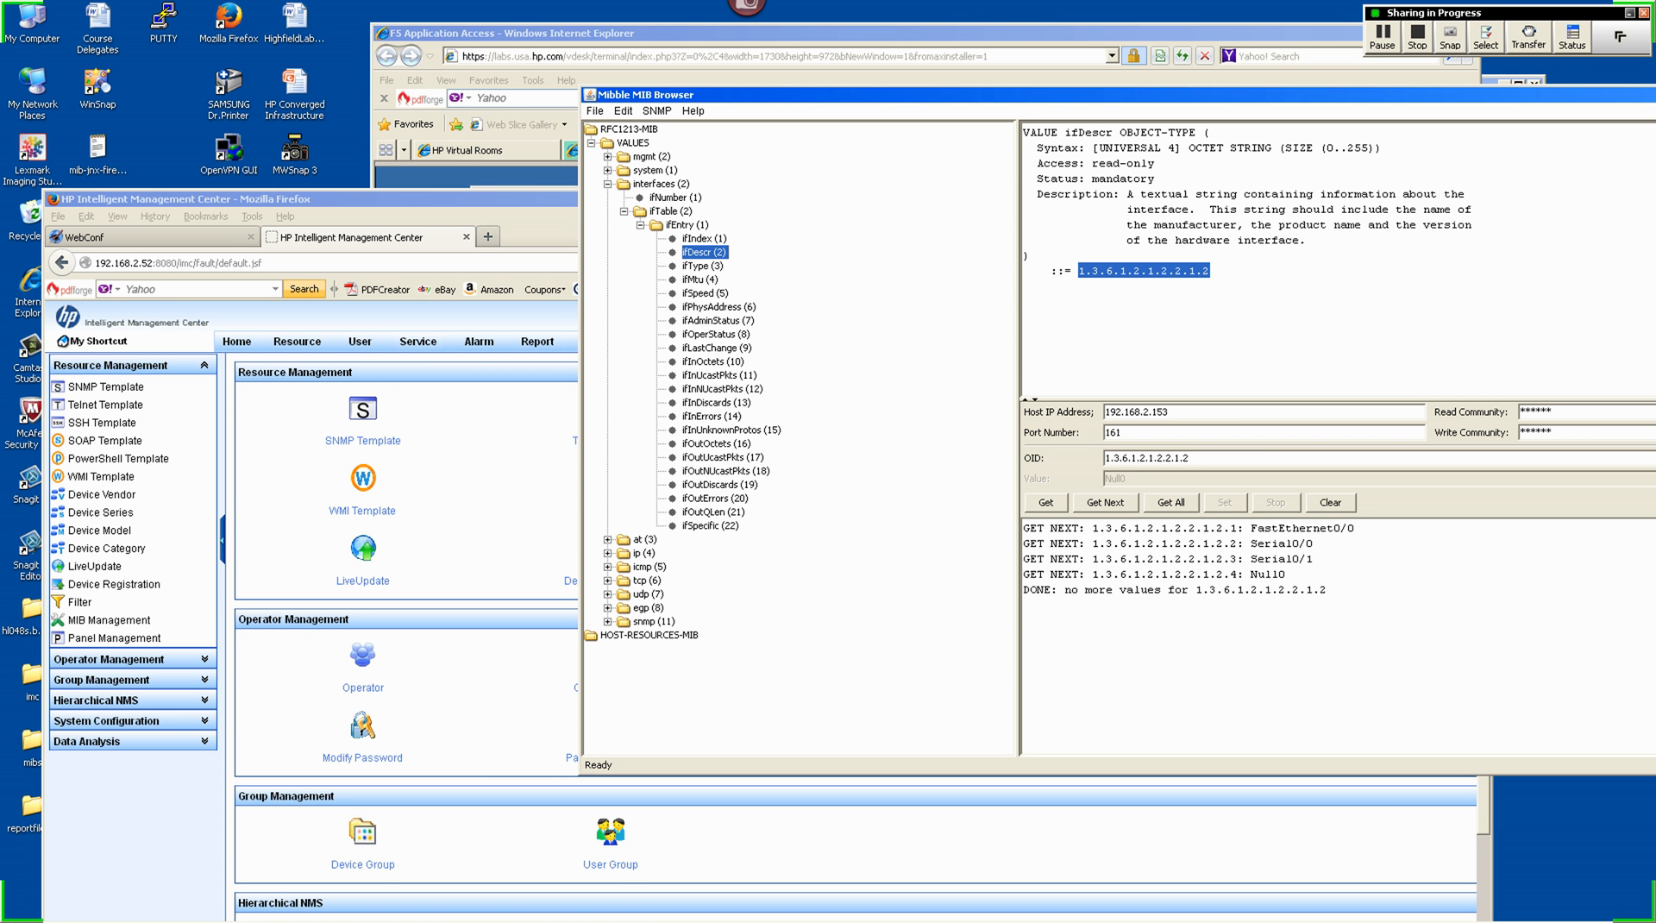
left_click(715, 444)
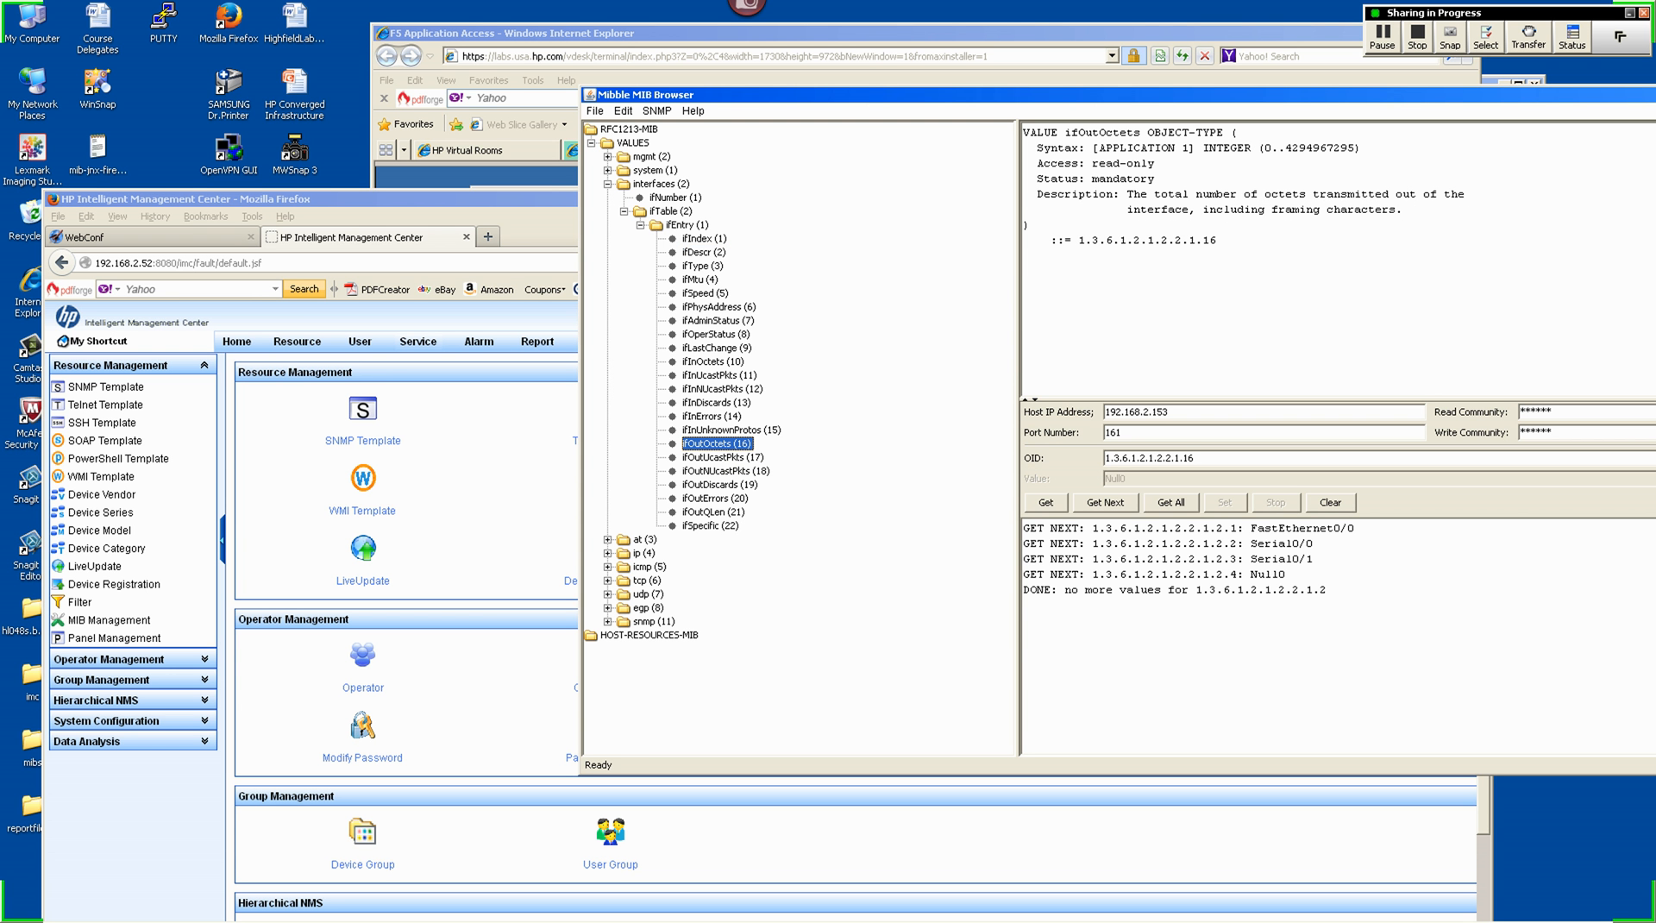
double_click(1148, 241)
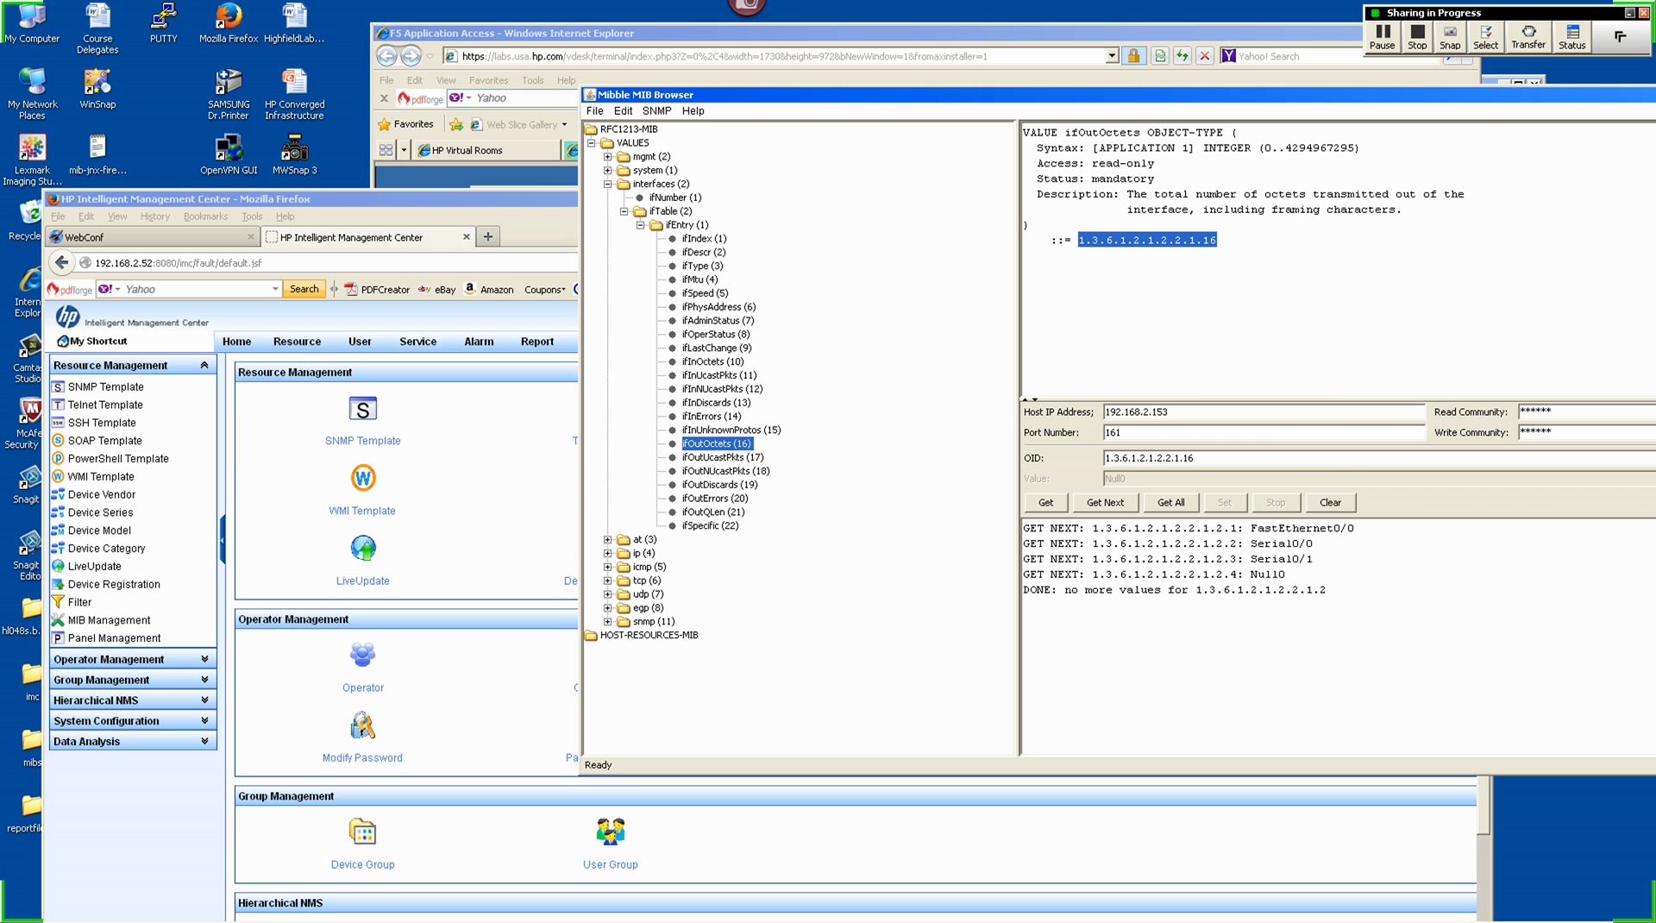
Step: Switch to HP Intelligent Management Center and open the form for adding a custom index in the performance management Global Index Settings
key("alt+Tab")
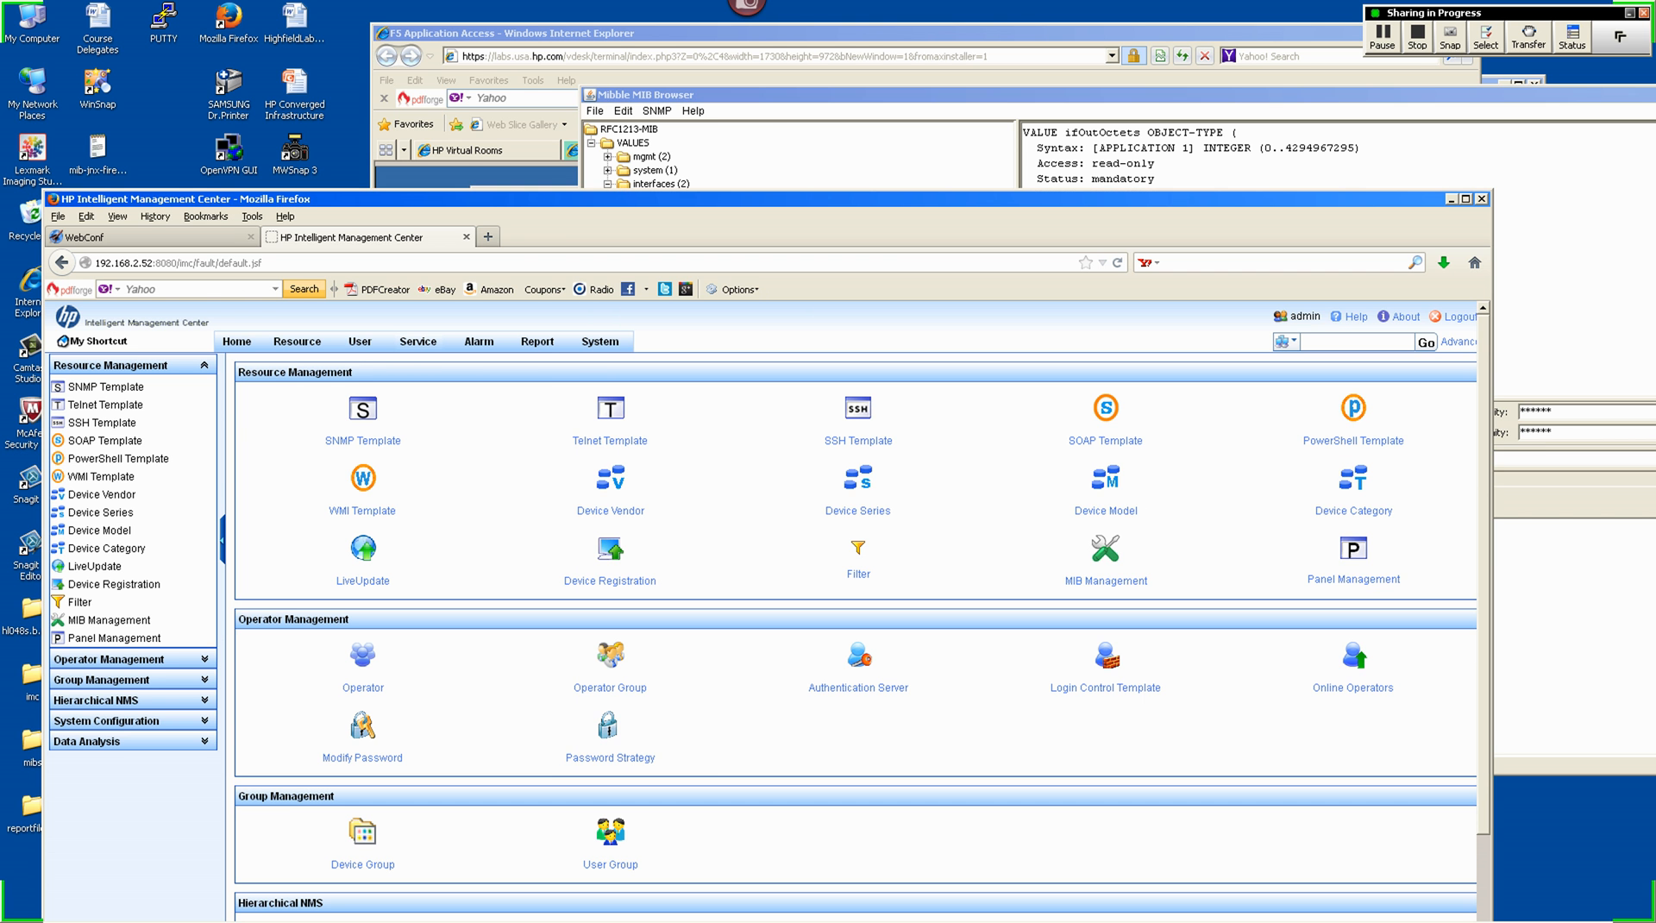
mouse_move(419, 341)
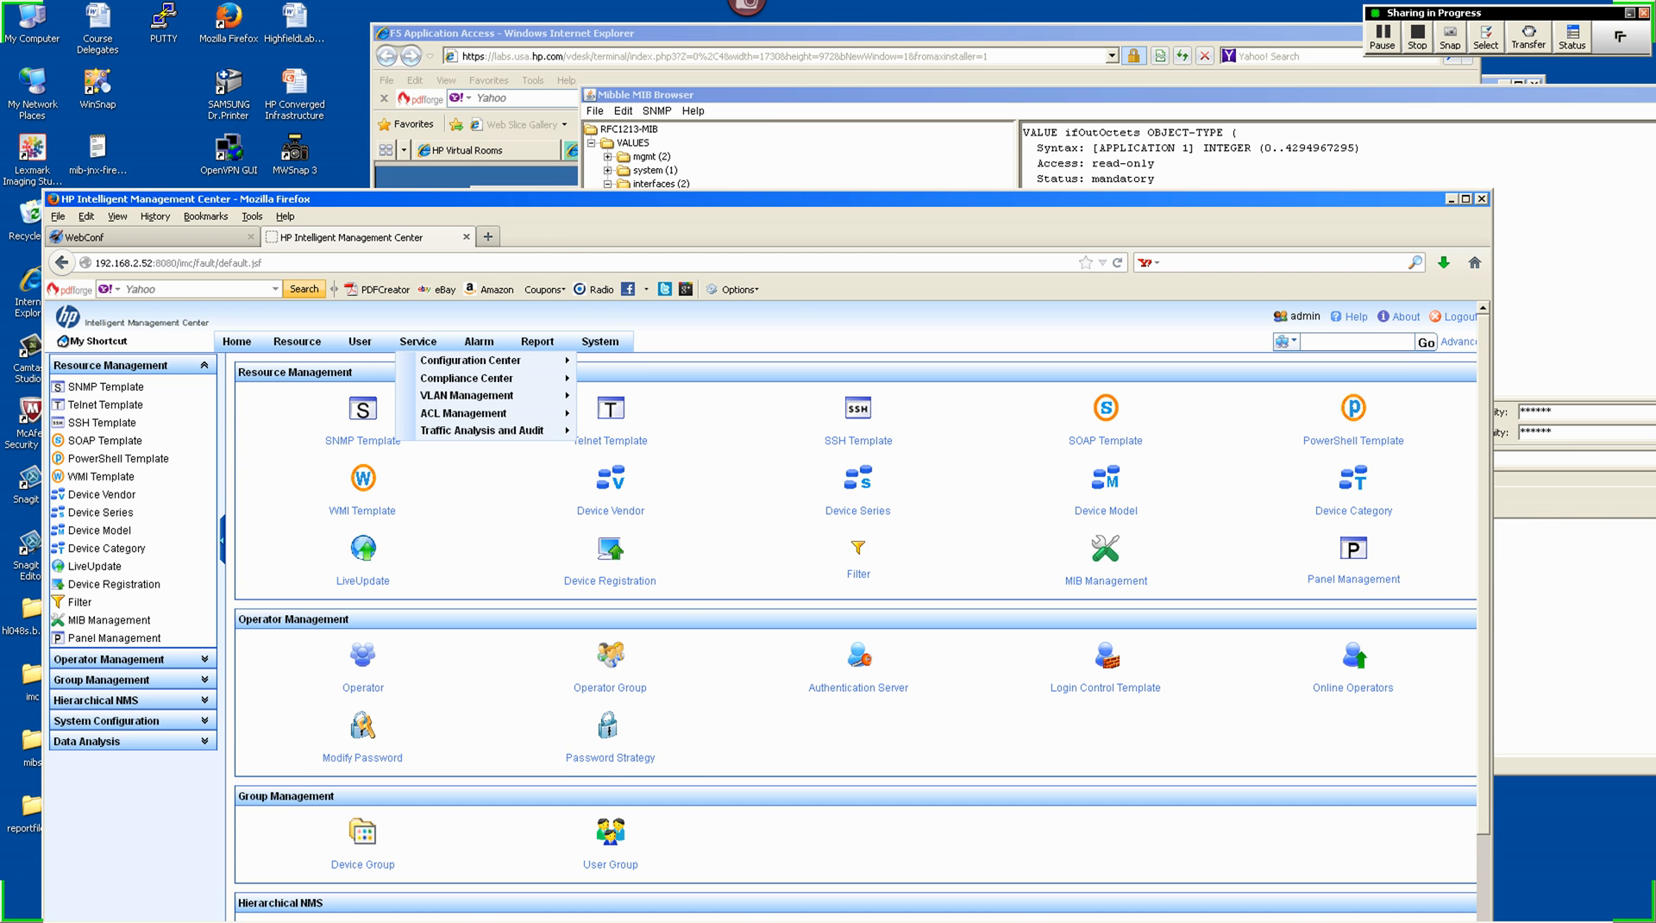
mouse_move(360, 341)
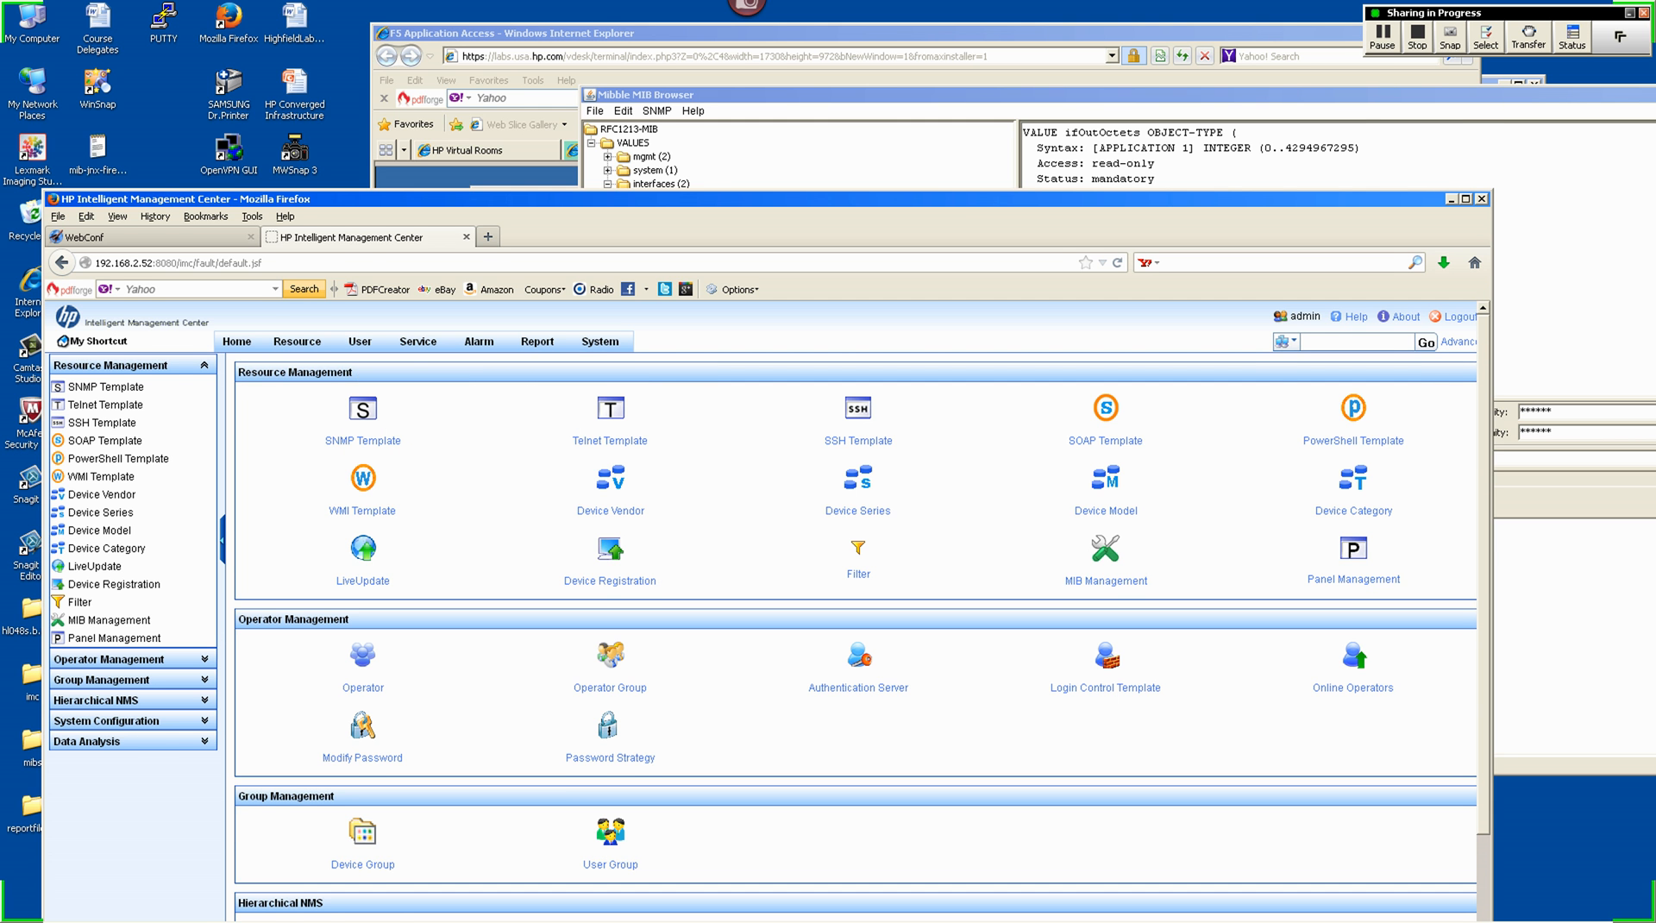
left_click_drag(483, 199, 473, 127)
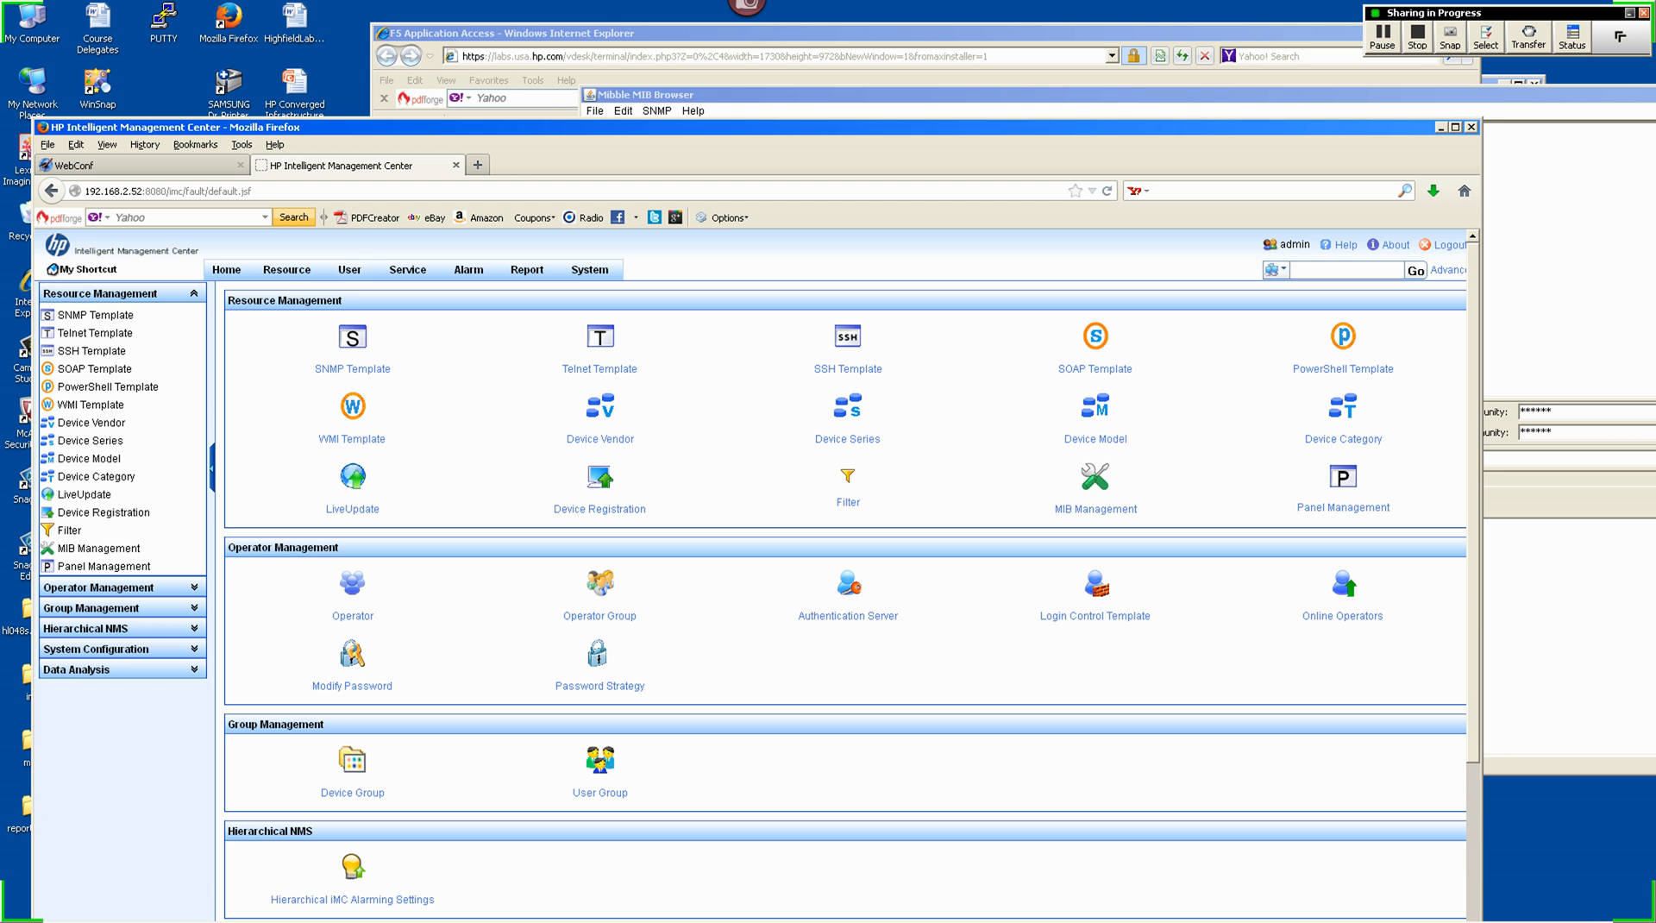
mouse_move(286, 270)
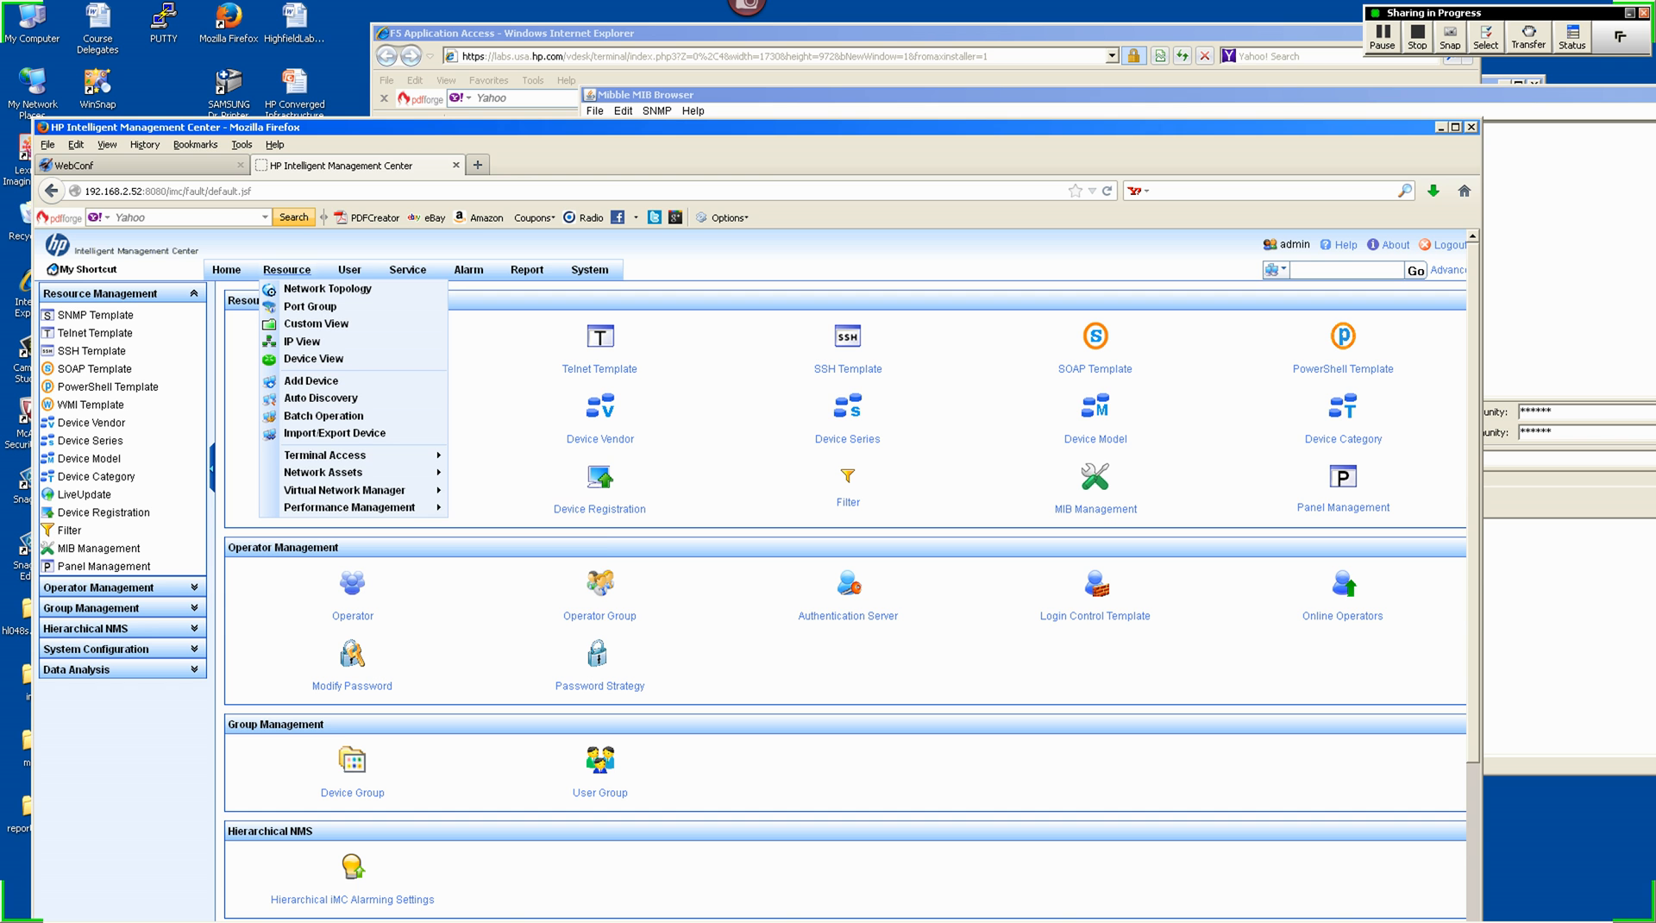
mouse_move(350, 507)
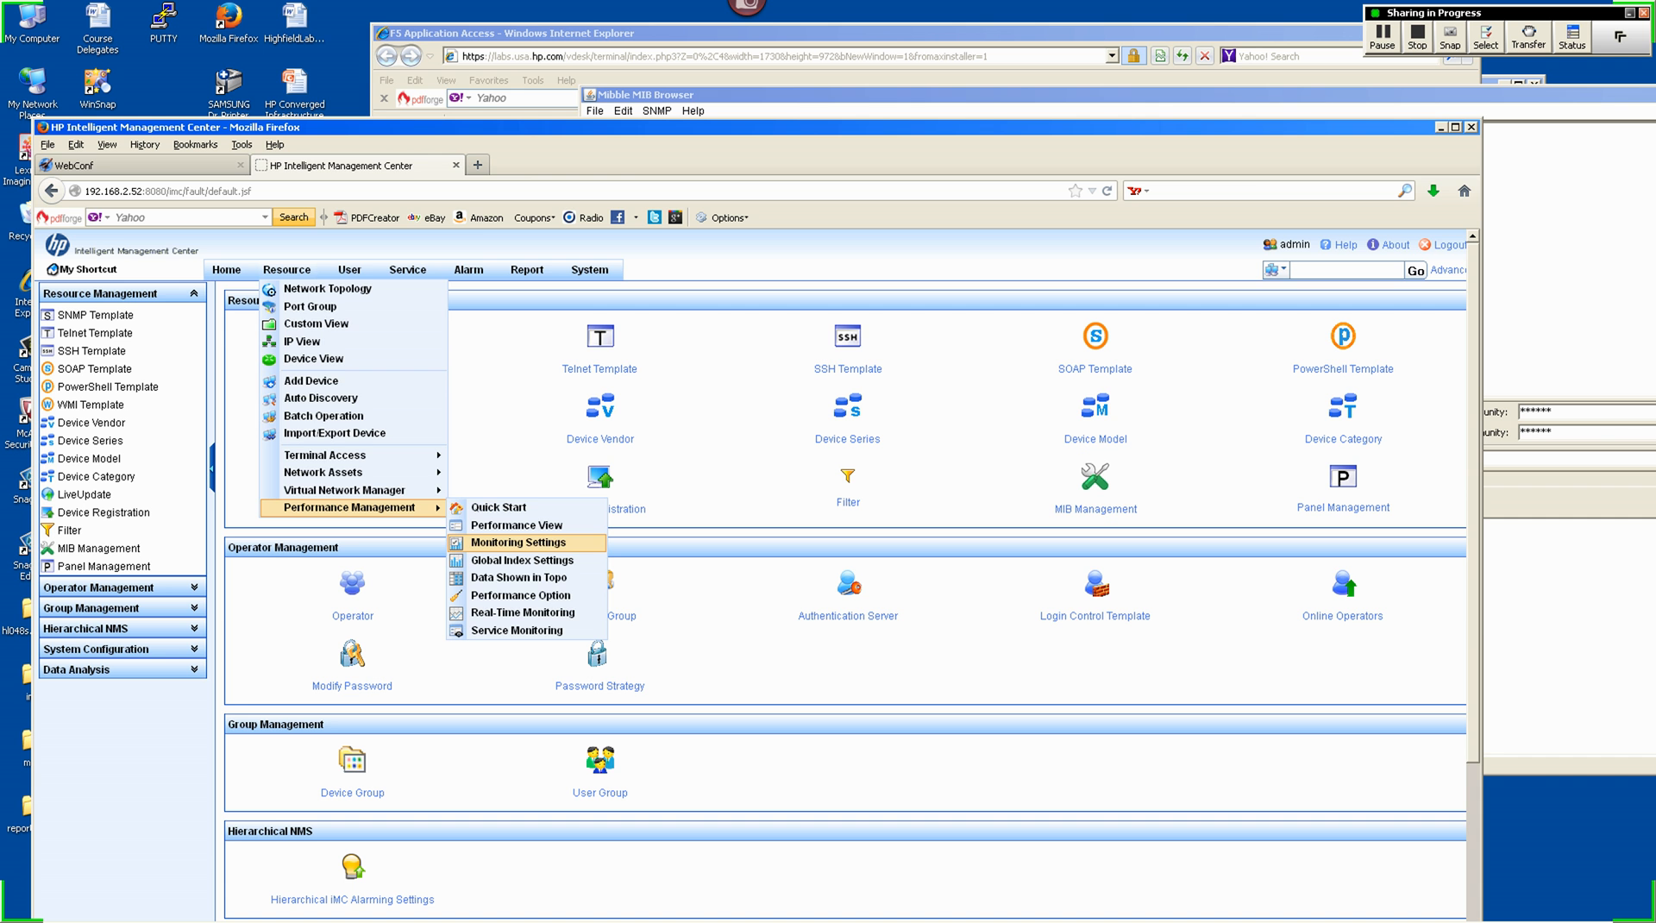
left_click(518, 542)
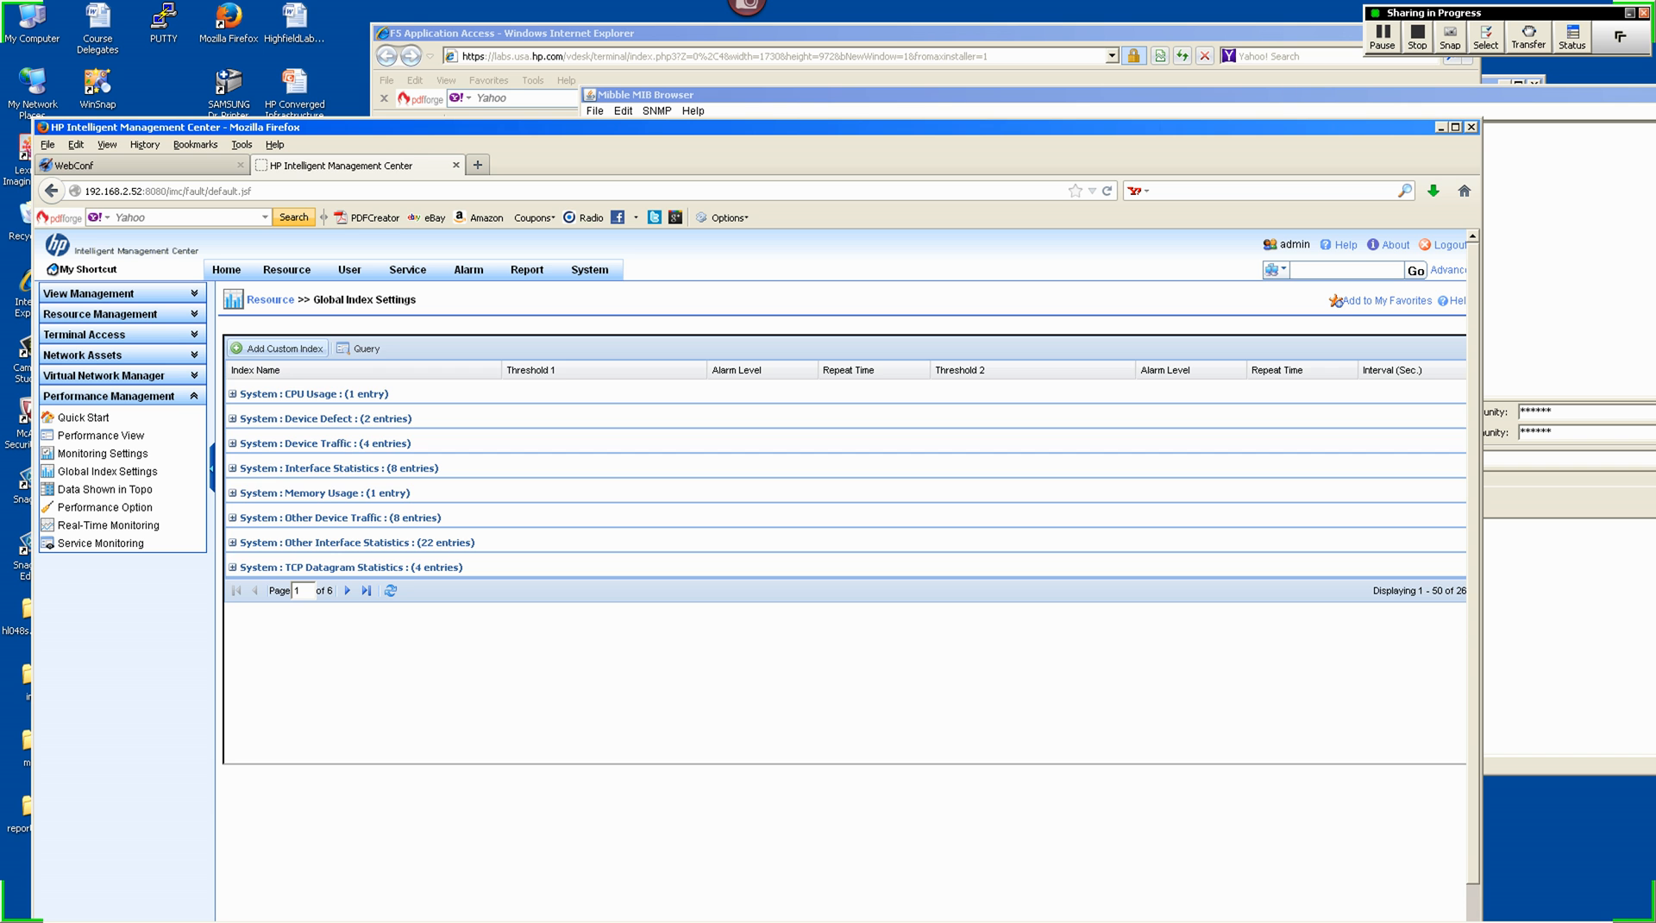
left_click(279, 349)
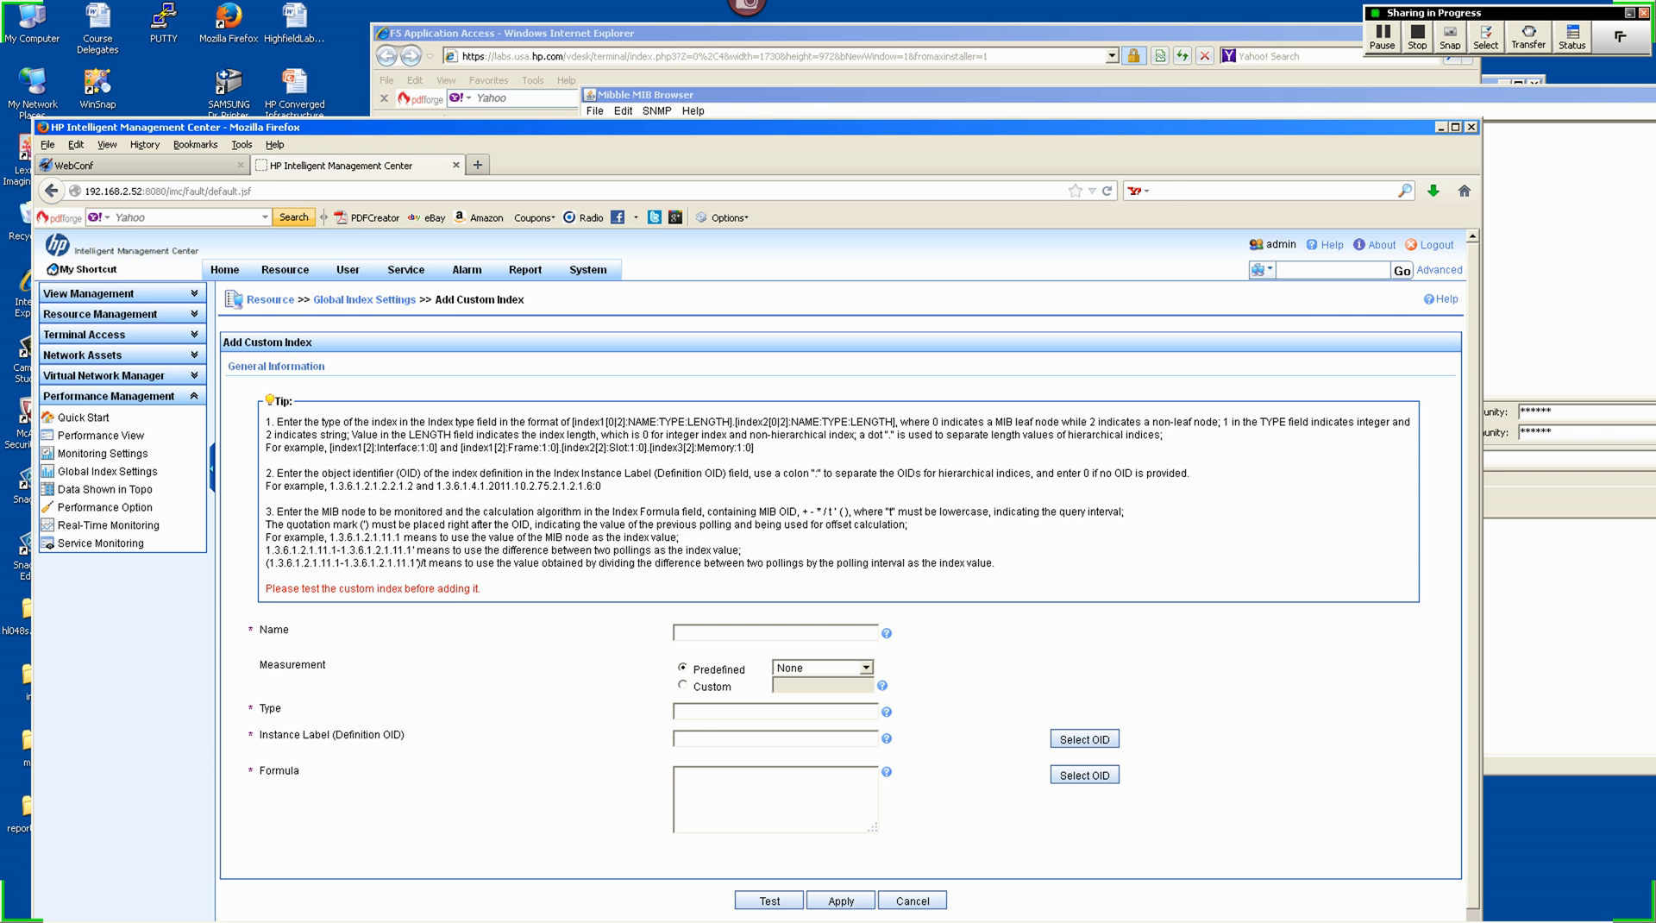
left_click_drag(483, 128, 457, 10)
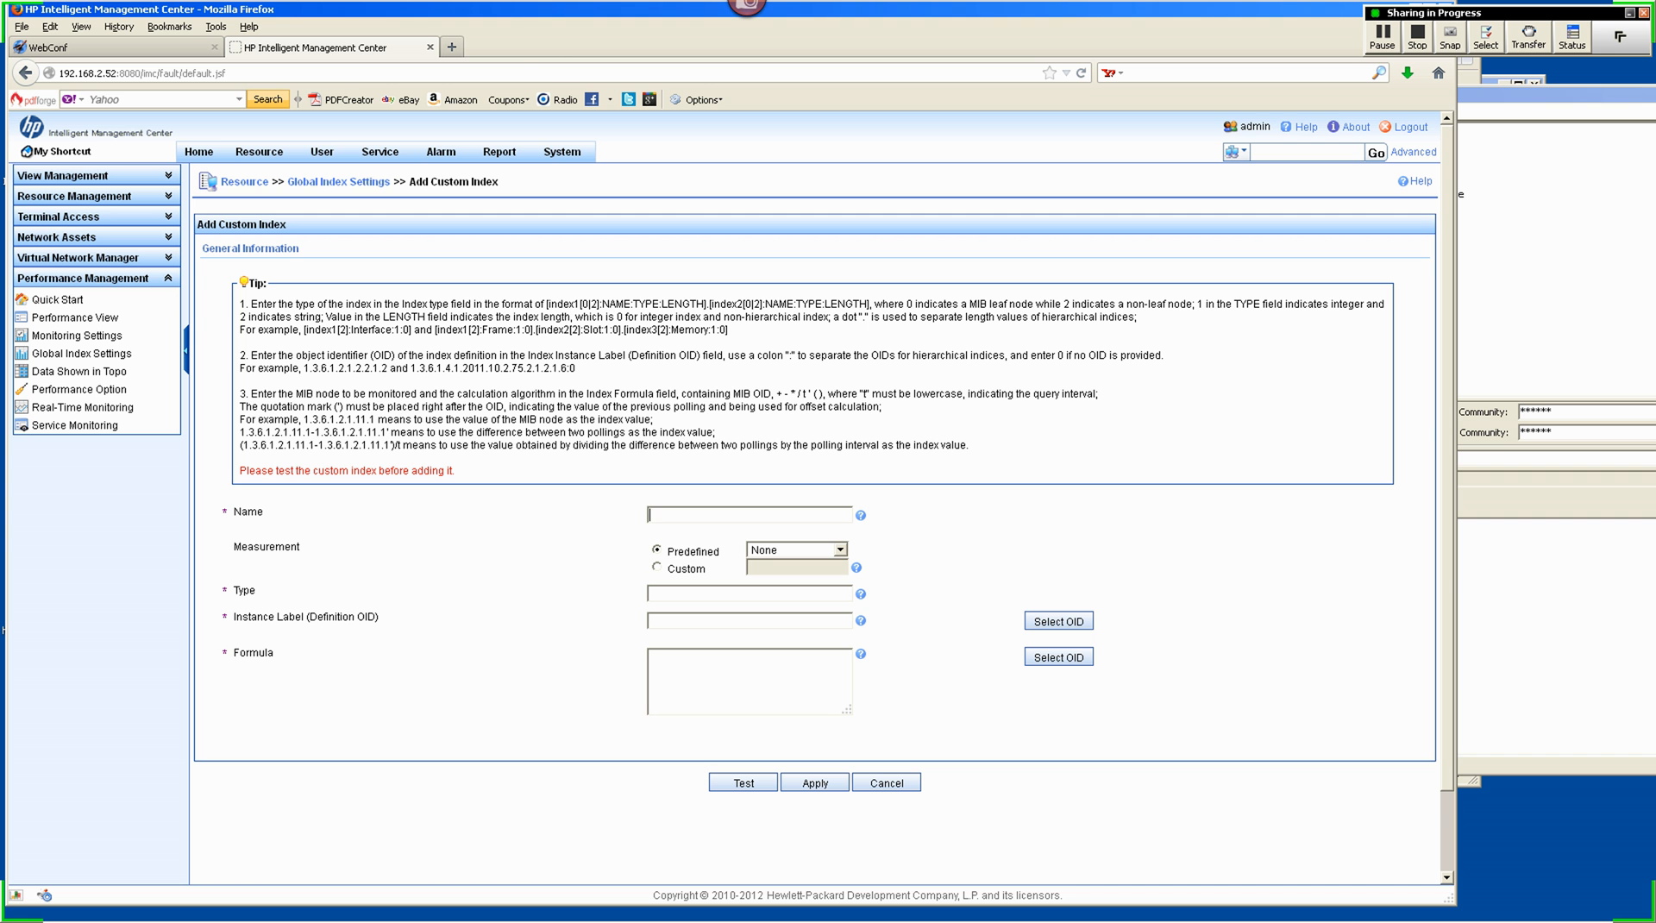
Step: Name the custom index EJInputOctetValues
type("EJInputOctetS")
key("BackSpace")
type("Values")
Step: Look up the ifInOctets definition in Mibble MIB Browser and return to the custom index form
key("alt+Tab")
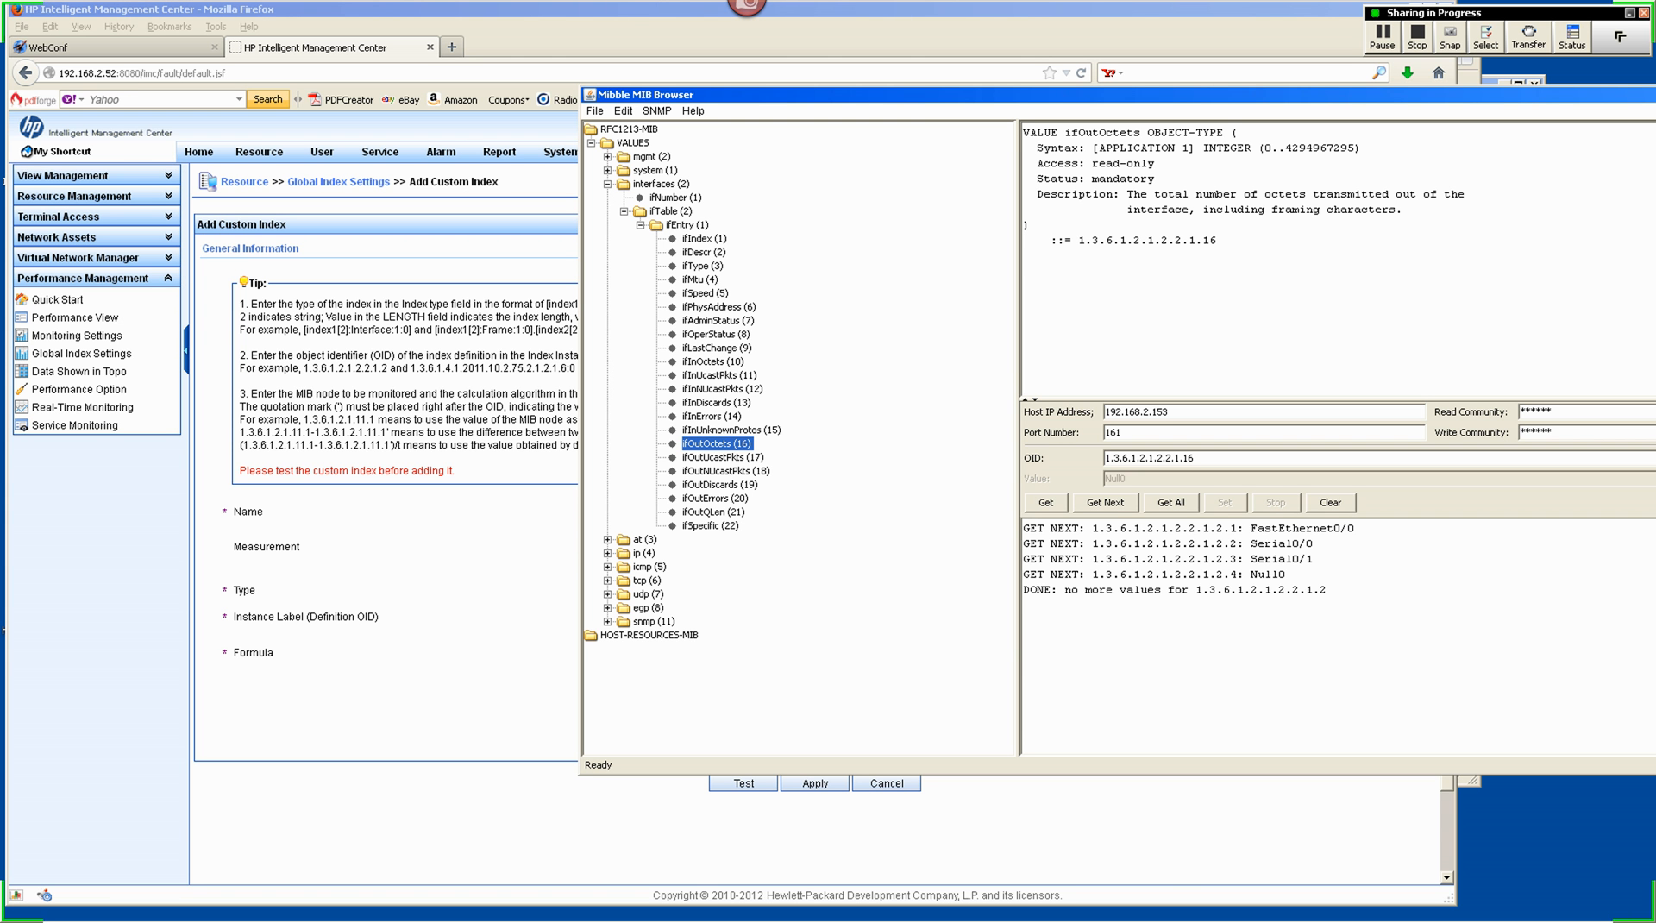
left_click(713, 362)
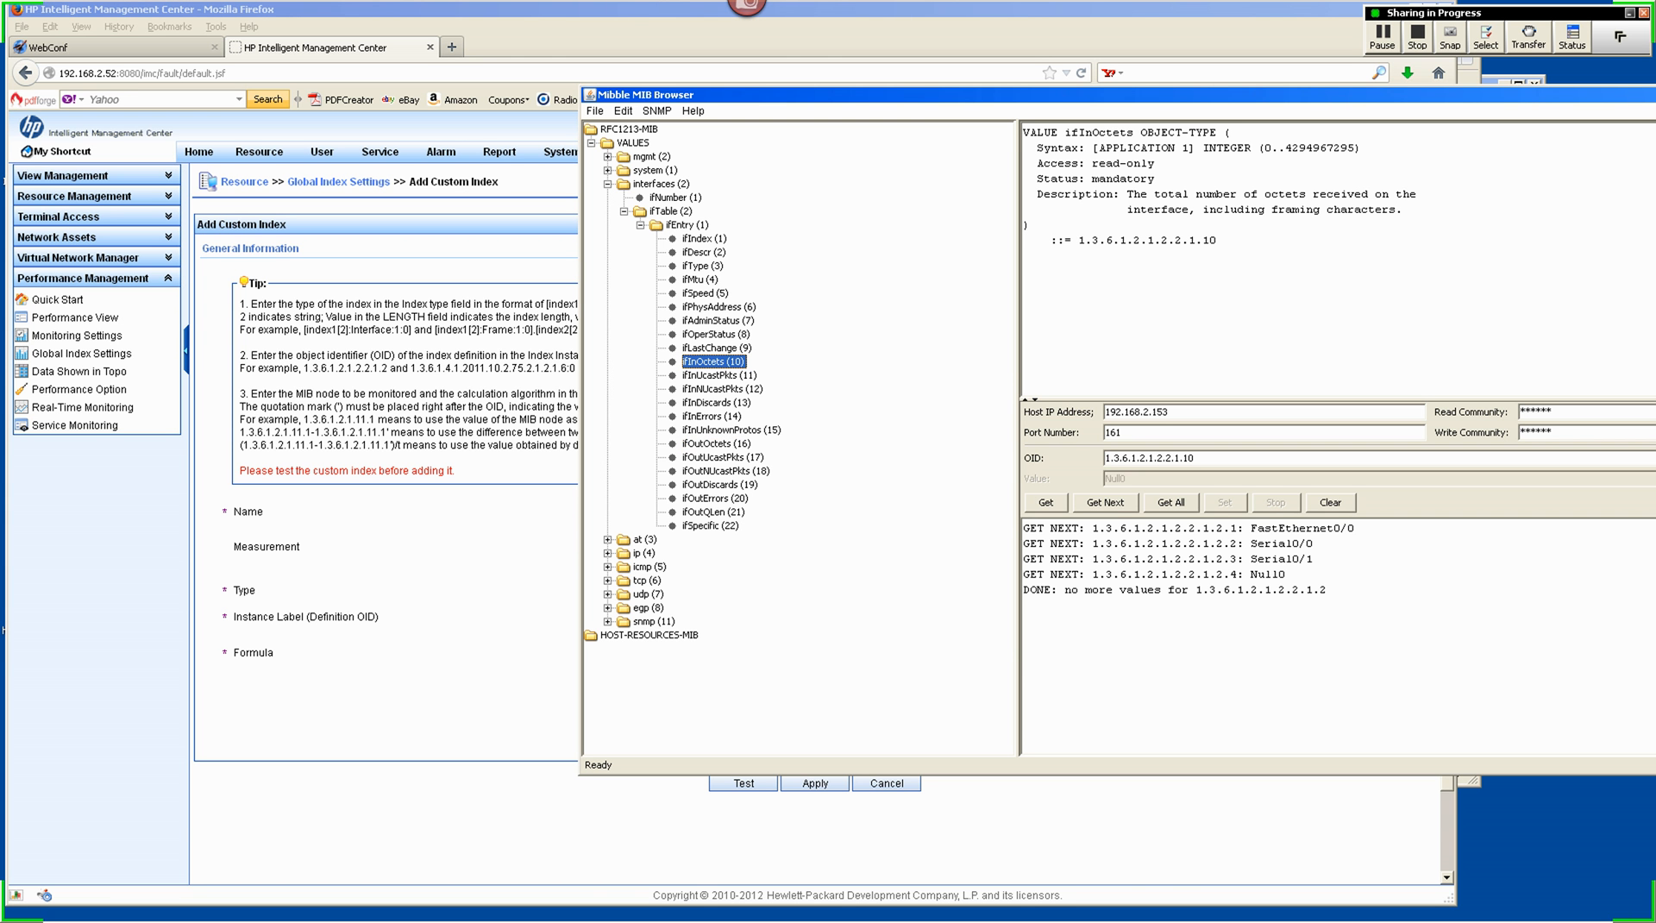
key("alt+Tab")
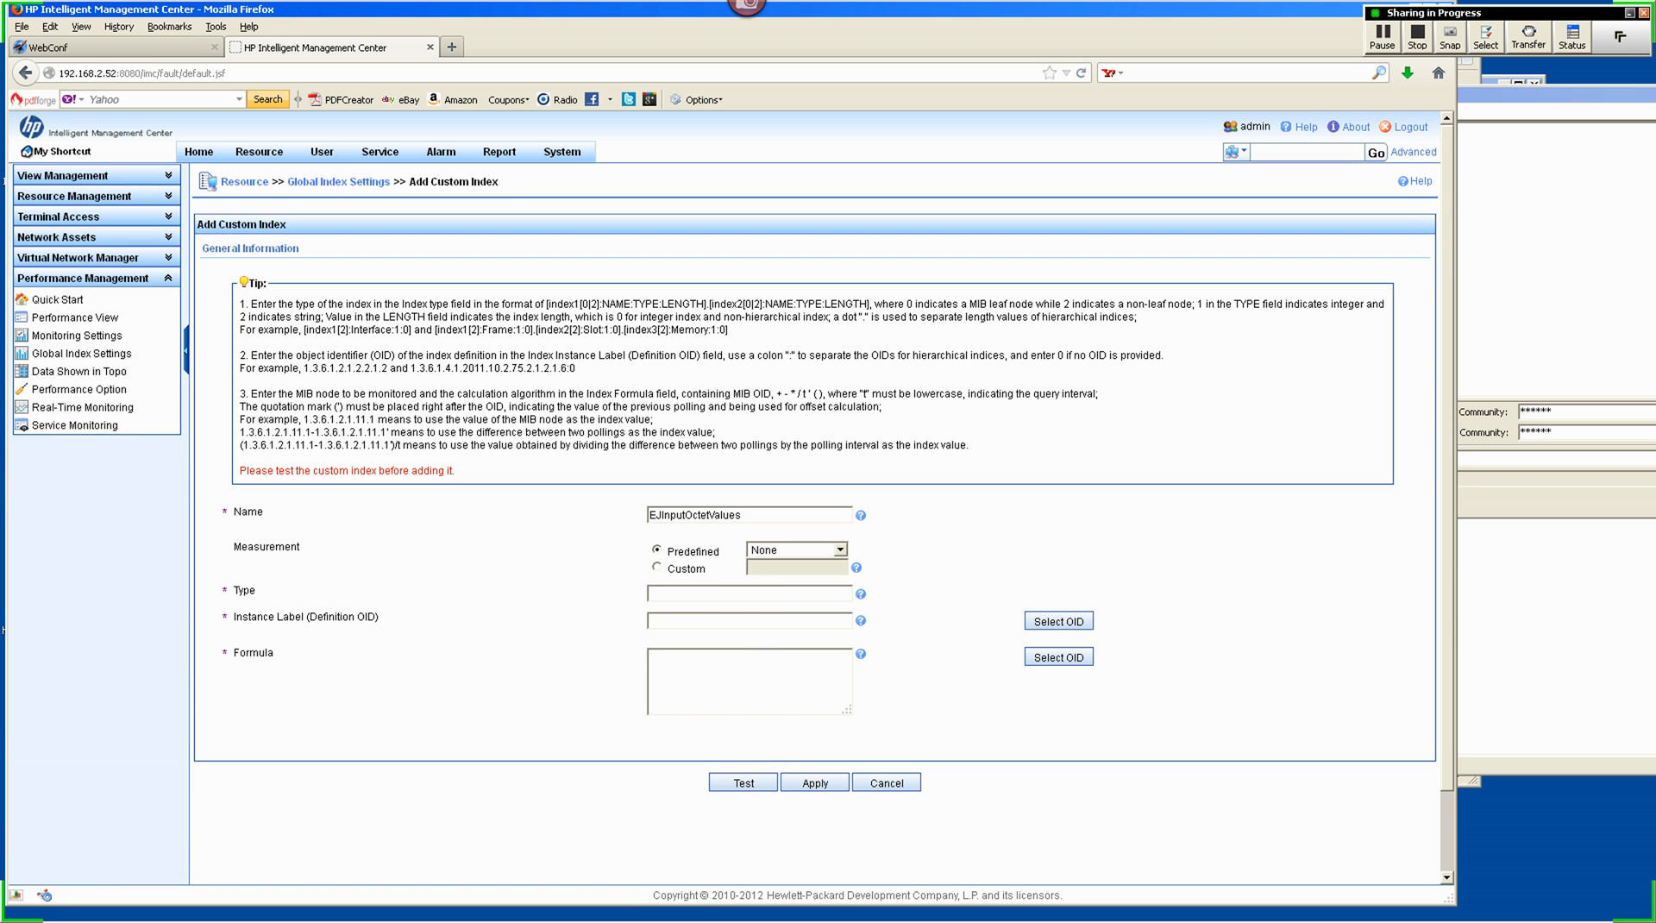
Step: Set the custom index's predefined measurement to bytes
left_click(840, 550)
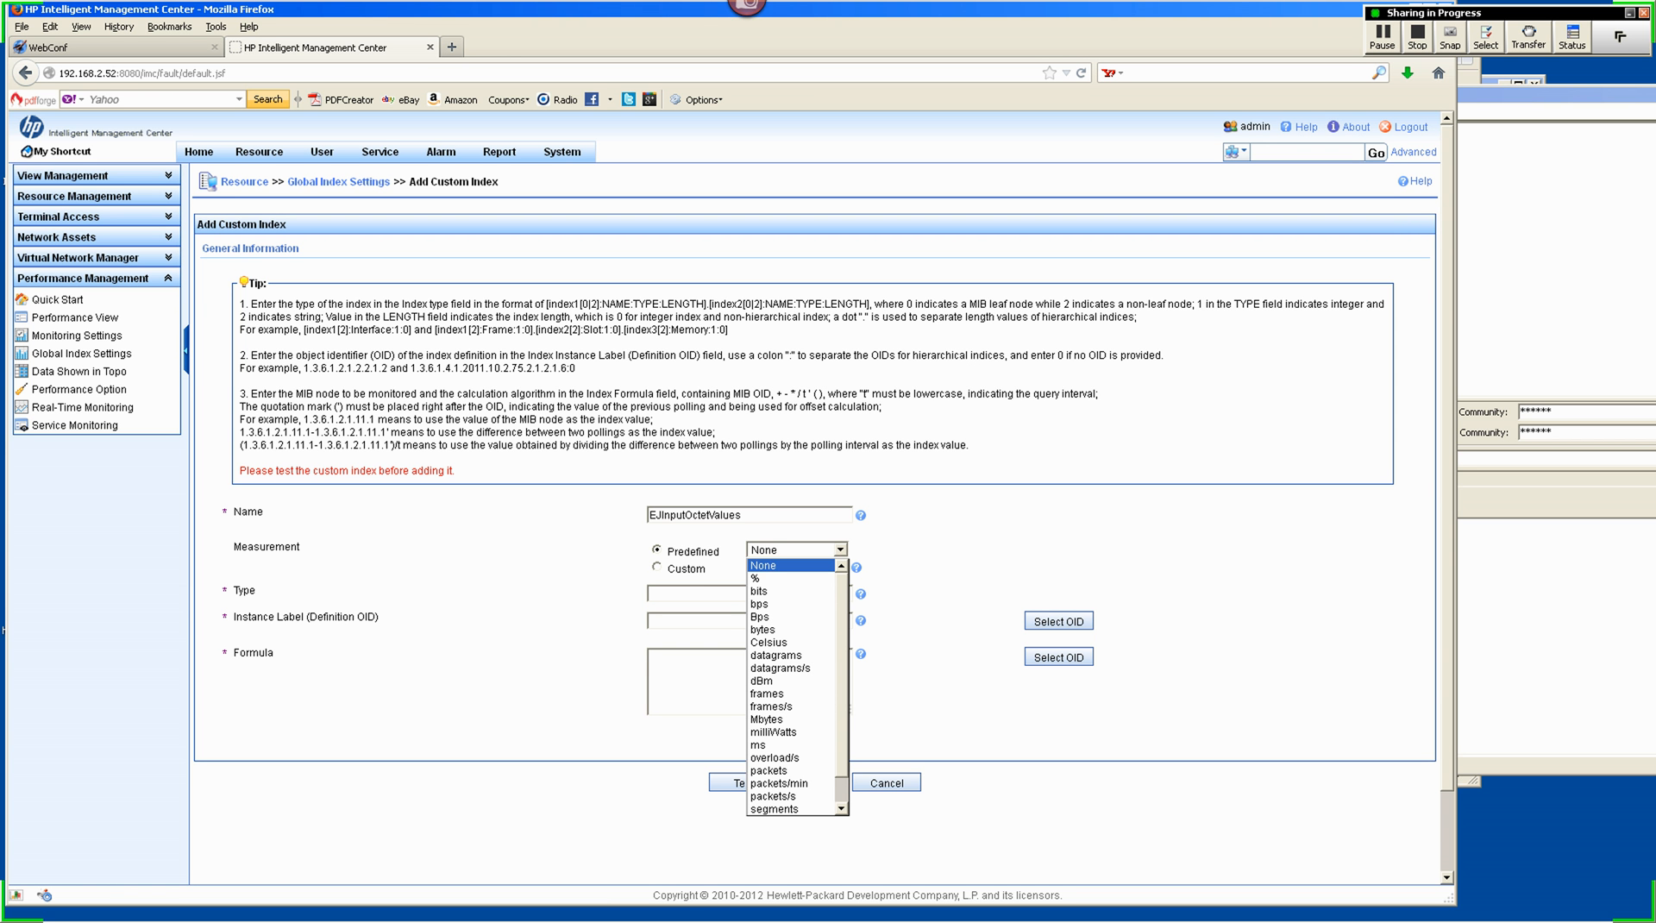
key("p")
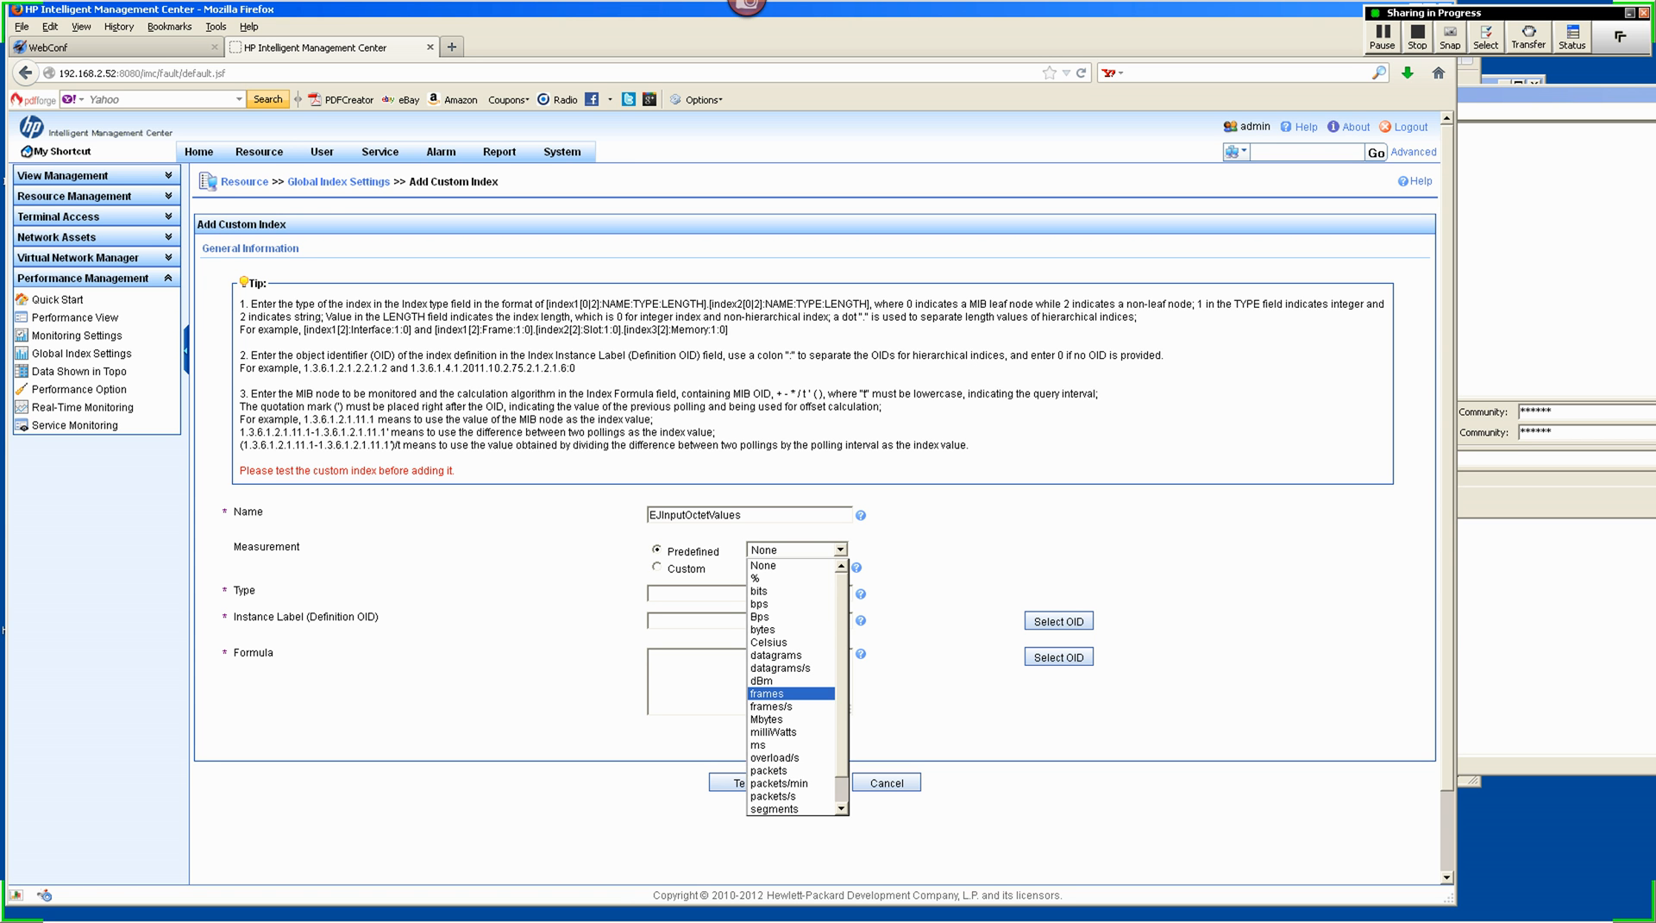
left_click(790, 630)
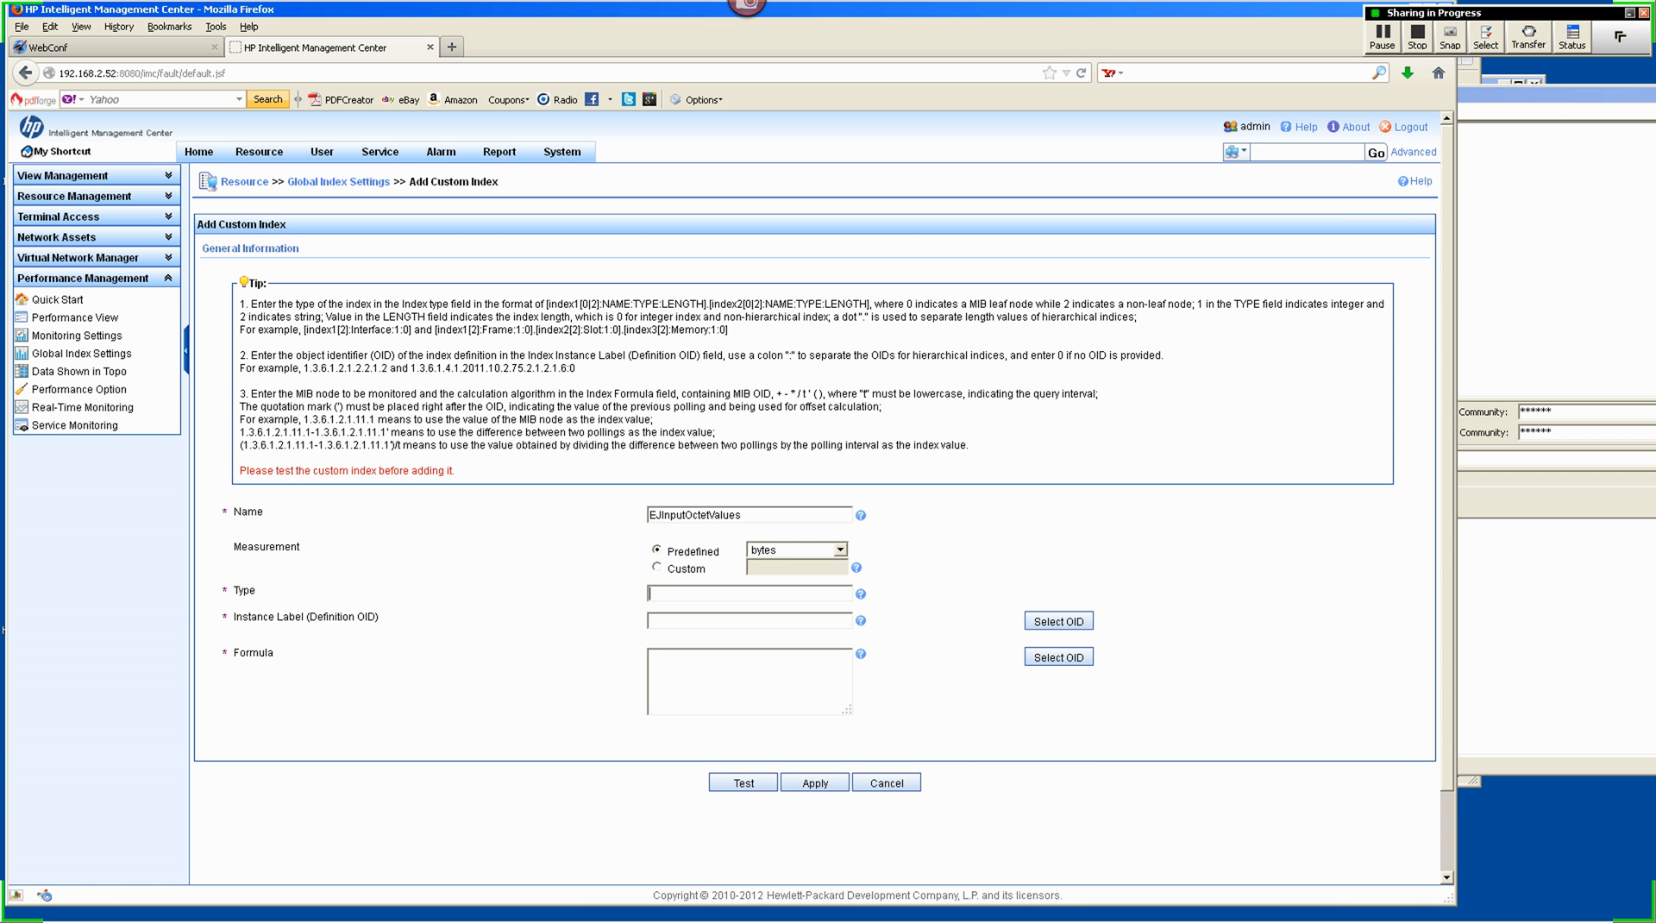
Step: Review the tip on the index type format and check it against the ifEntry nodes in Mibble MIB Browser
left_click_drag(264, 303, 275, 303)
left_click(269, 303)
left_click_drag(579, 305, 589, 304)
key("alt+Tab")
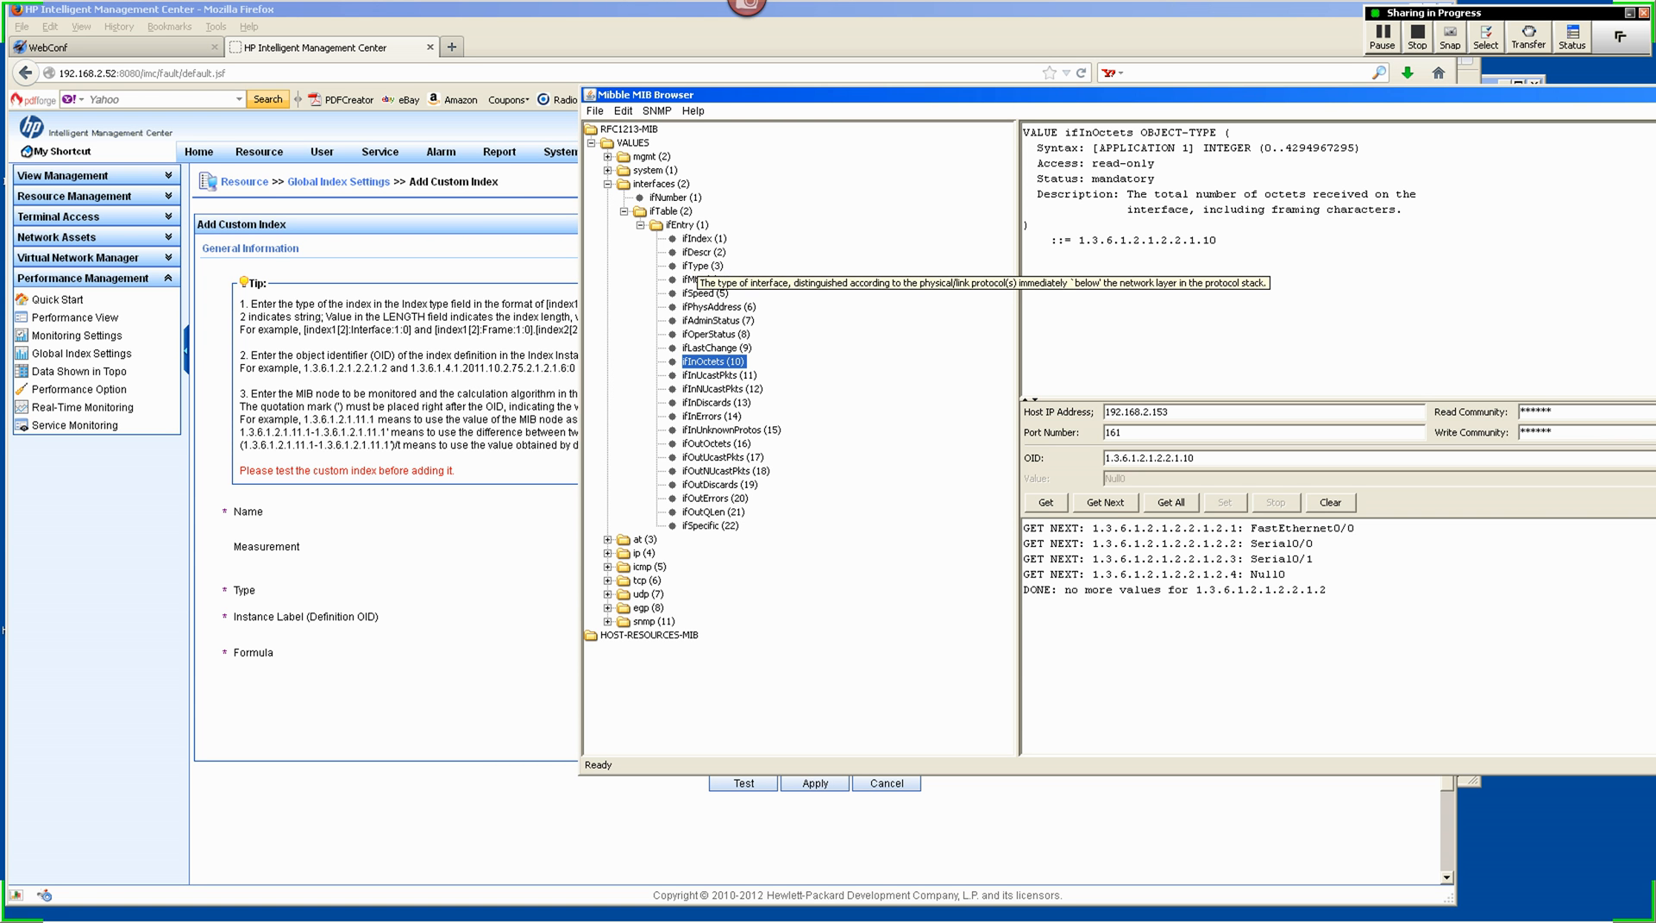
key("alt+Tab")
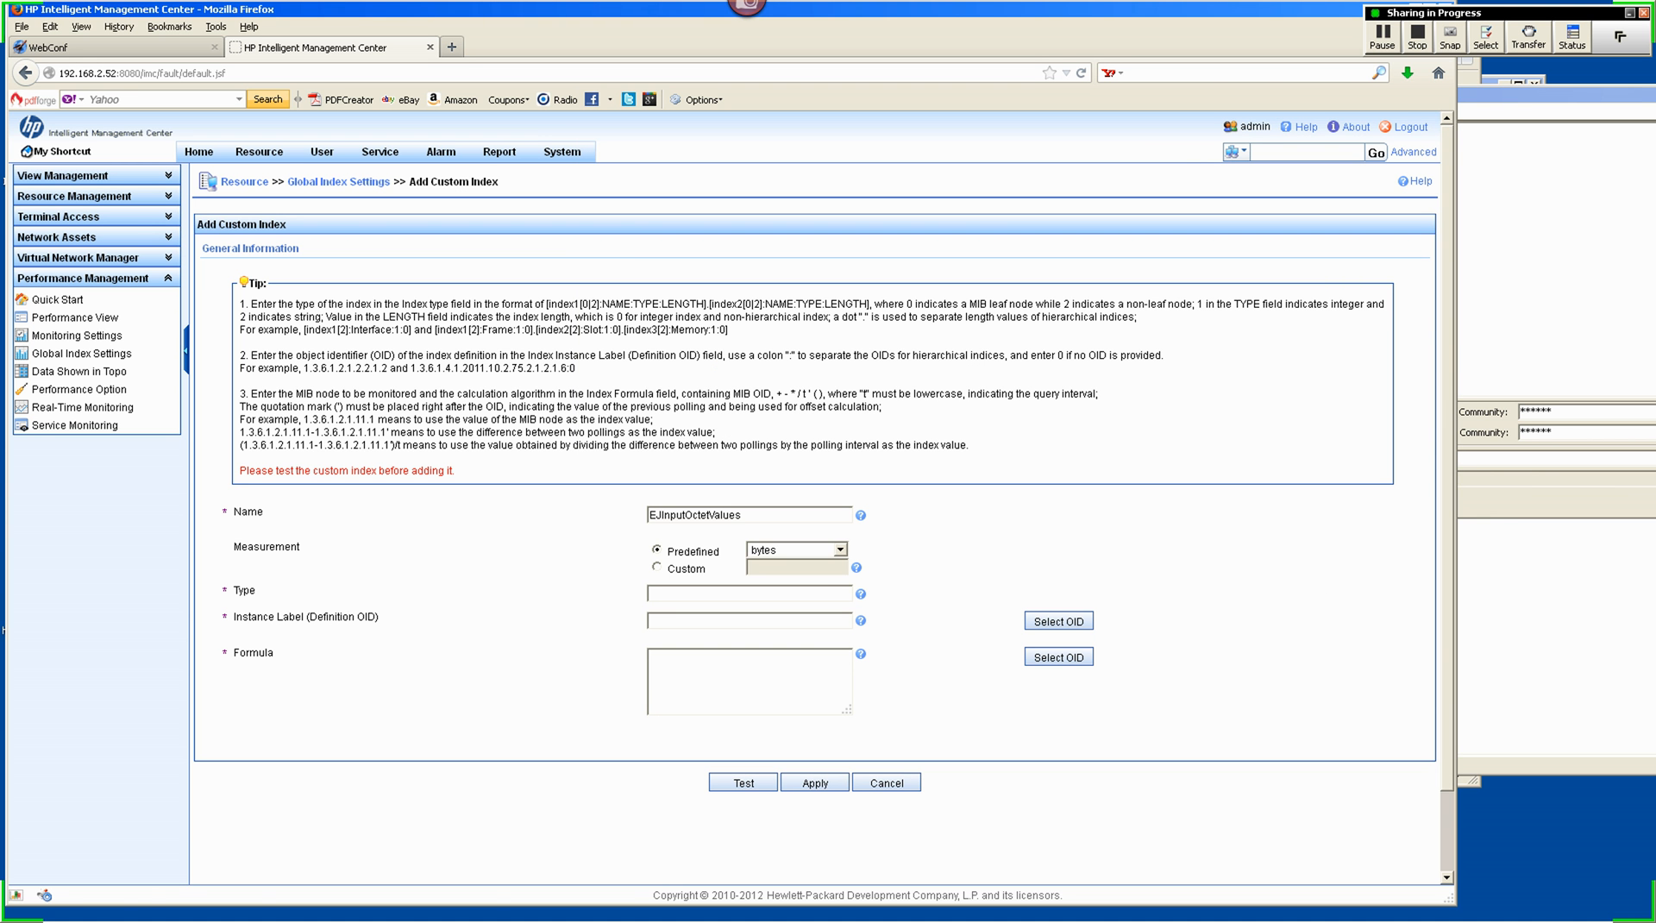
Step: Open a blank WordPad document with font size 20 and place its window below the index type format example
mouse_move(488, 920)
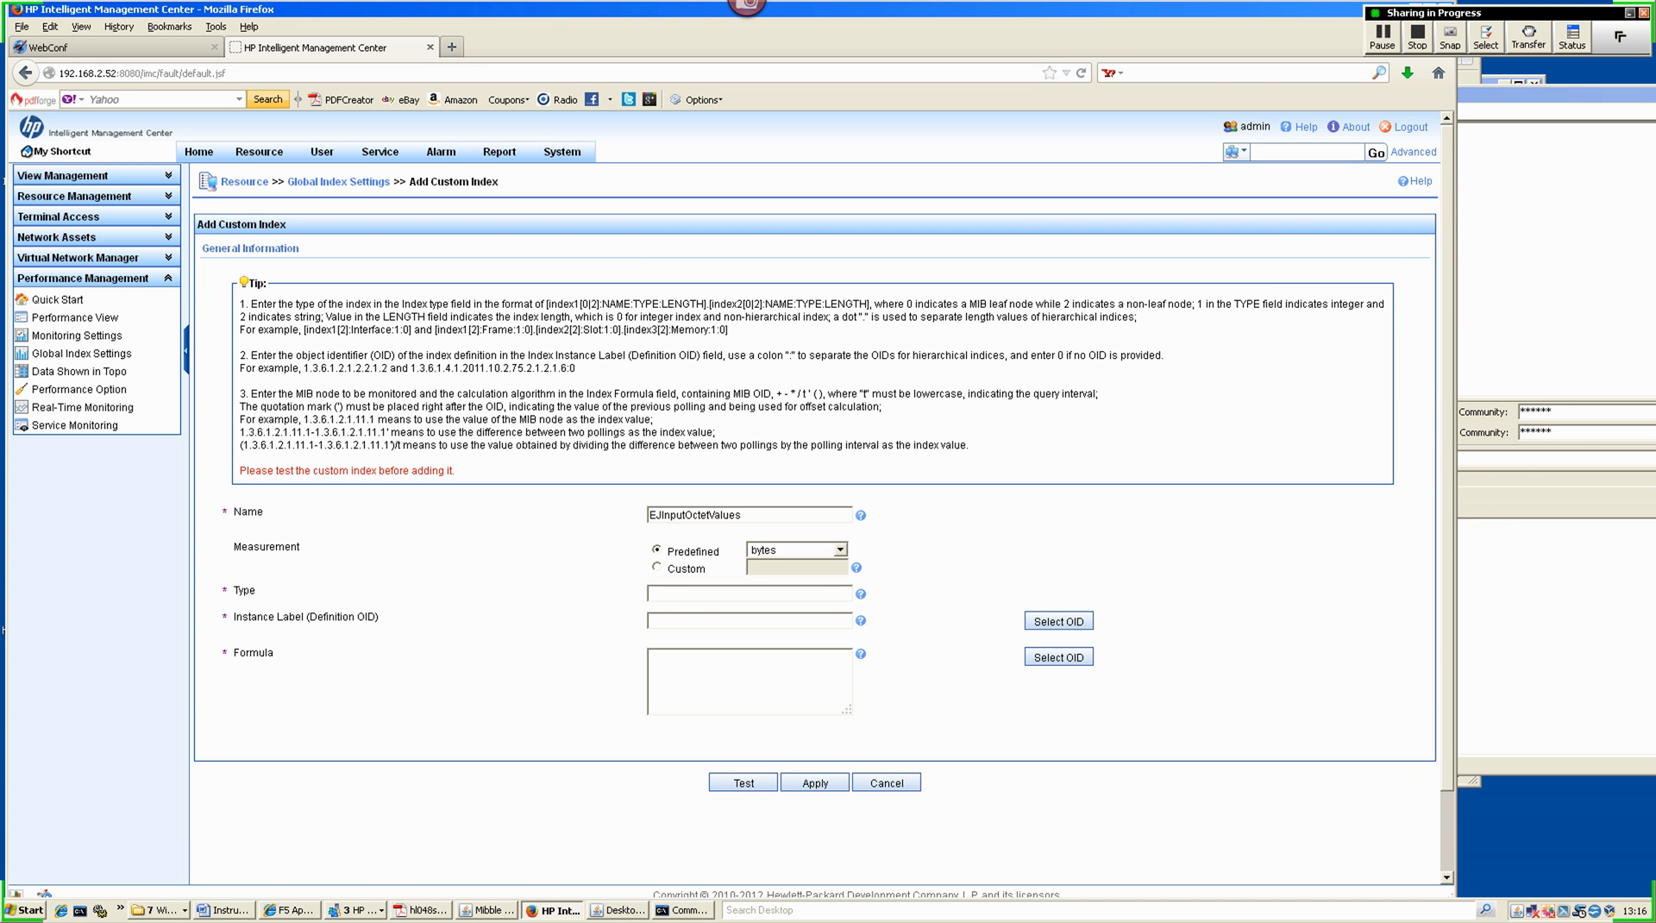
key("super")
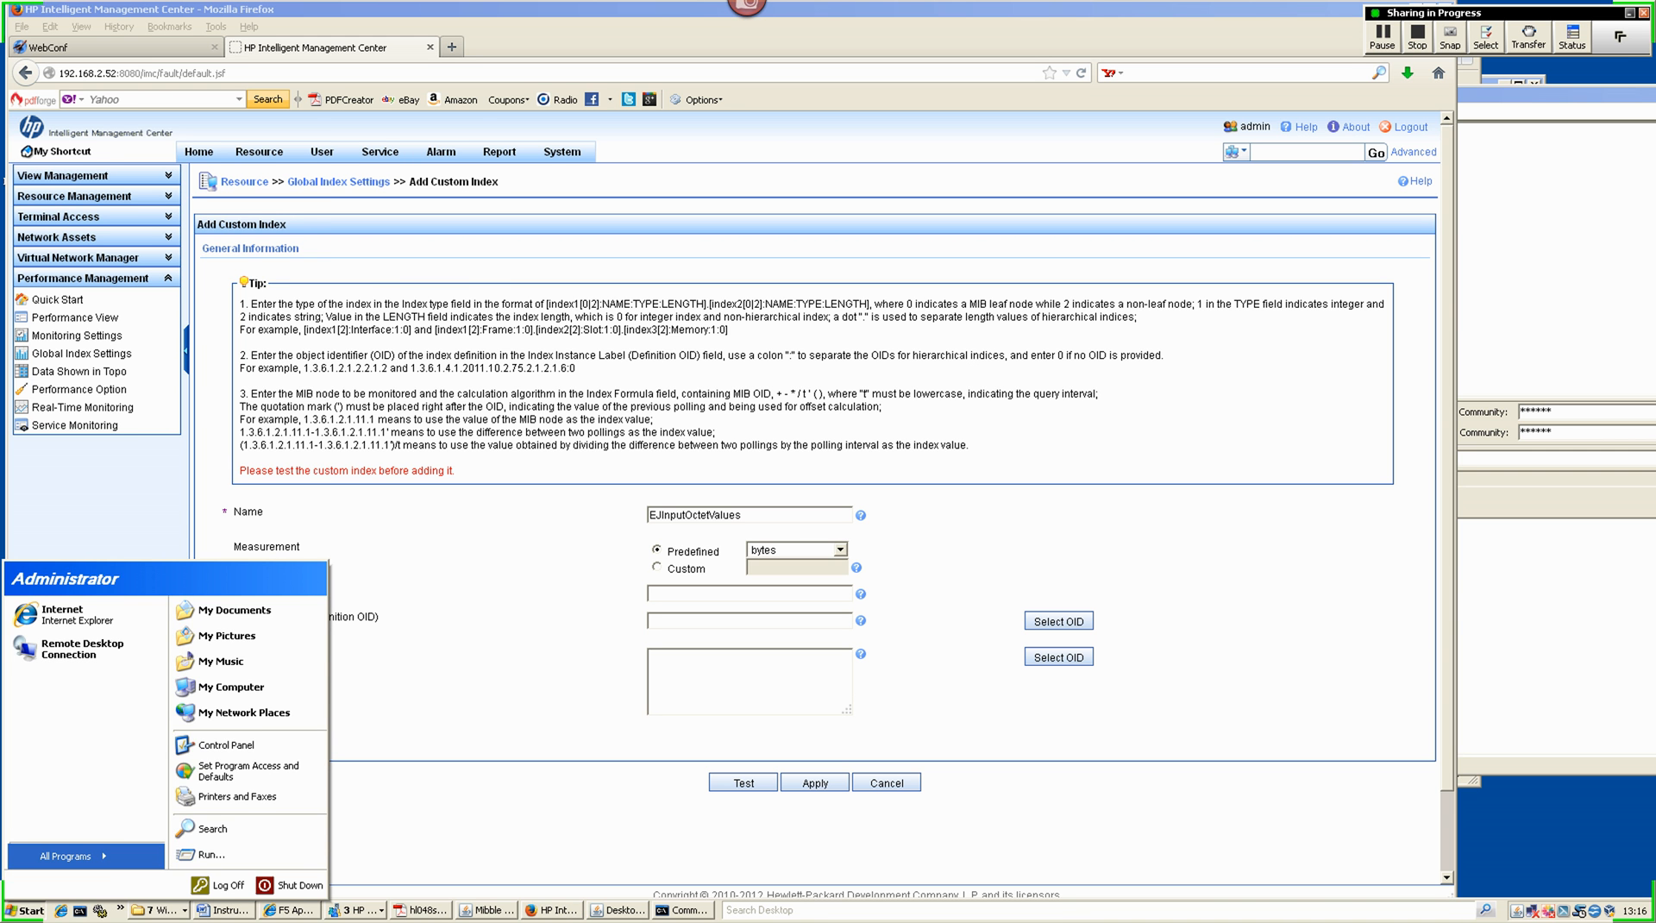
mouse_move(66, 857)
mouse_move(155, 126)
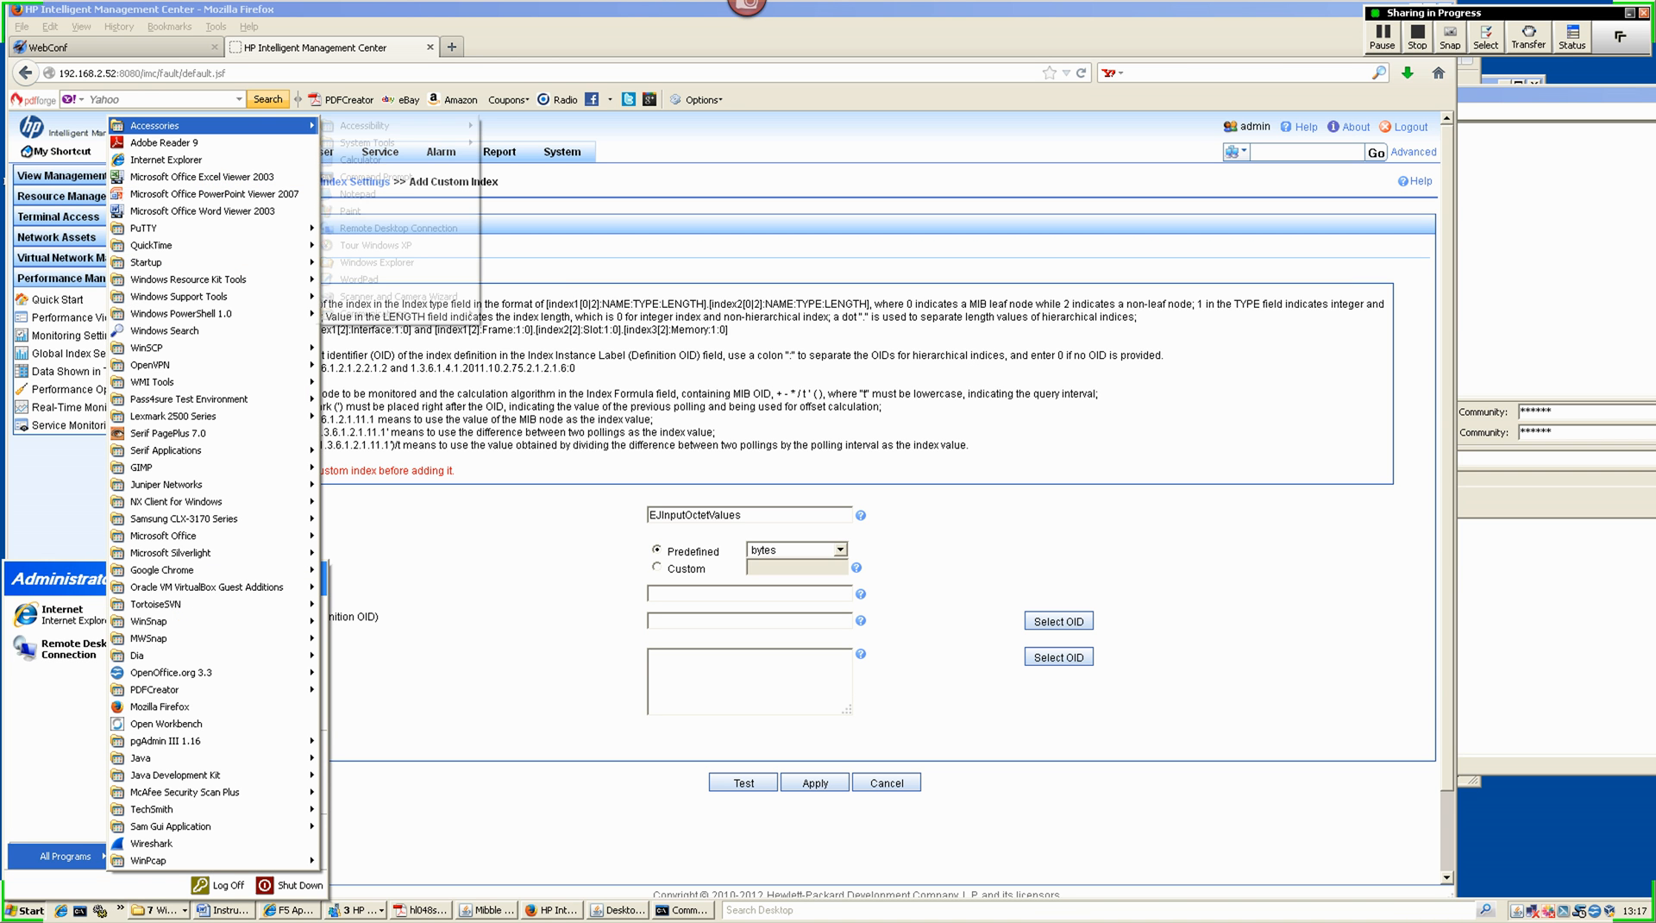
left_click(359, 280)
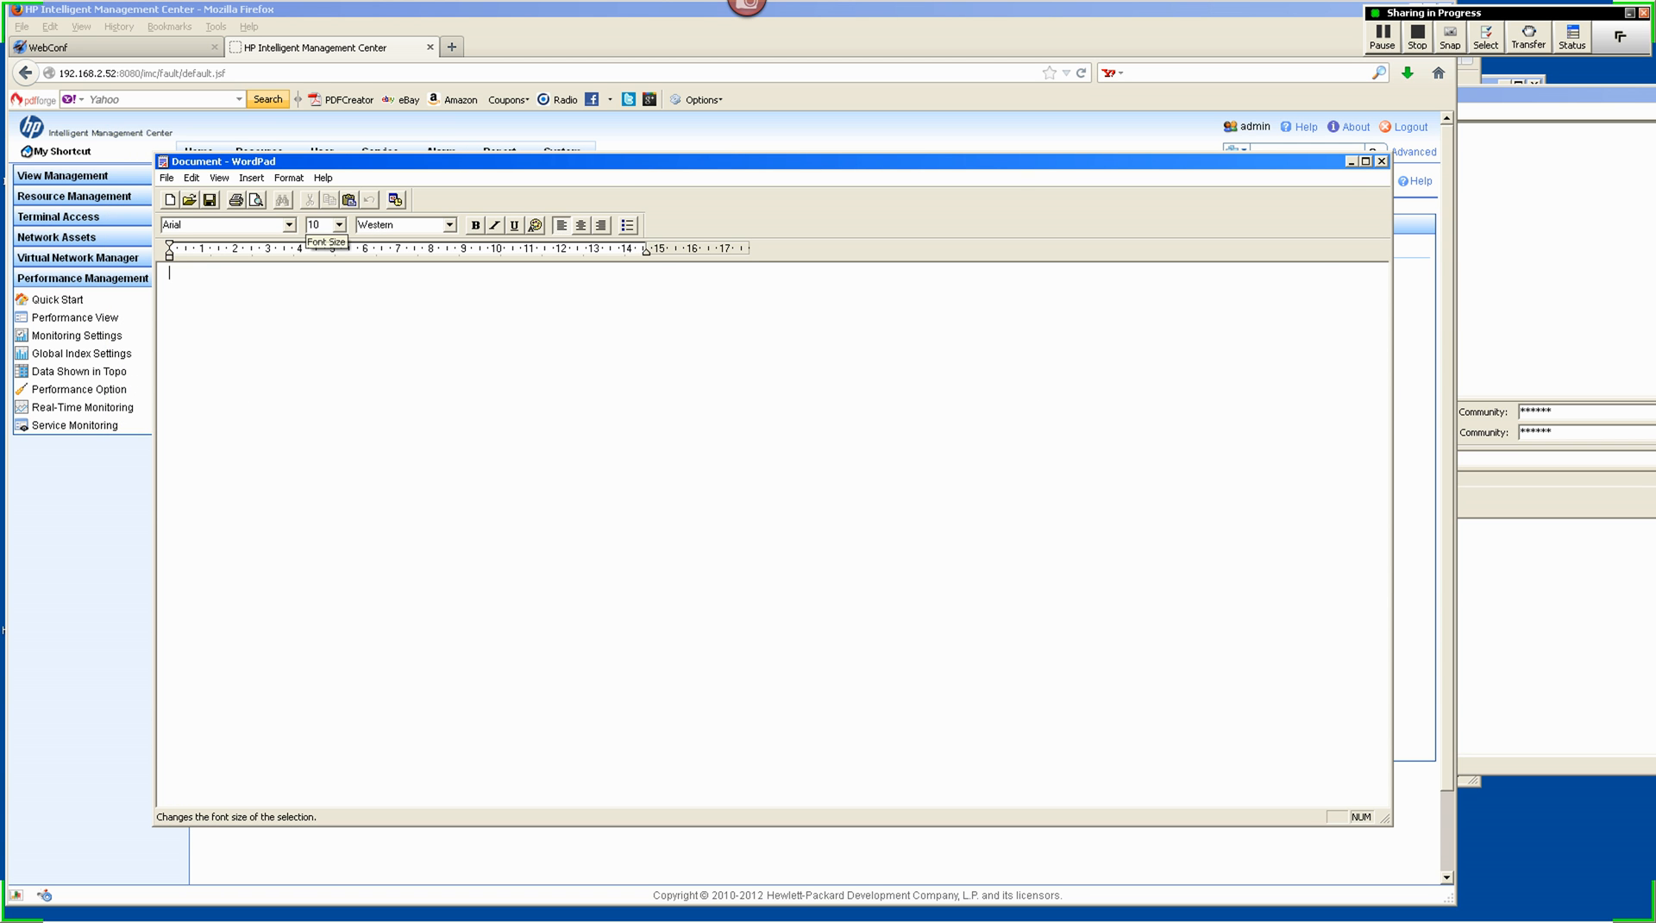
left_click(338, 225)
left_click(319, 329)
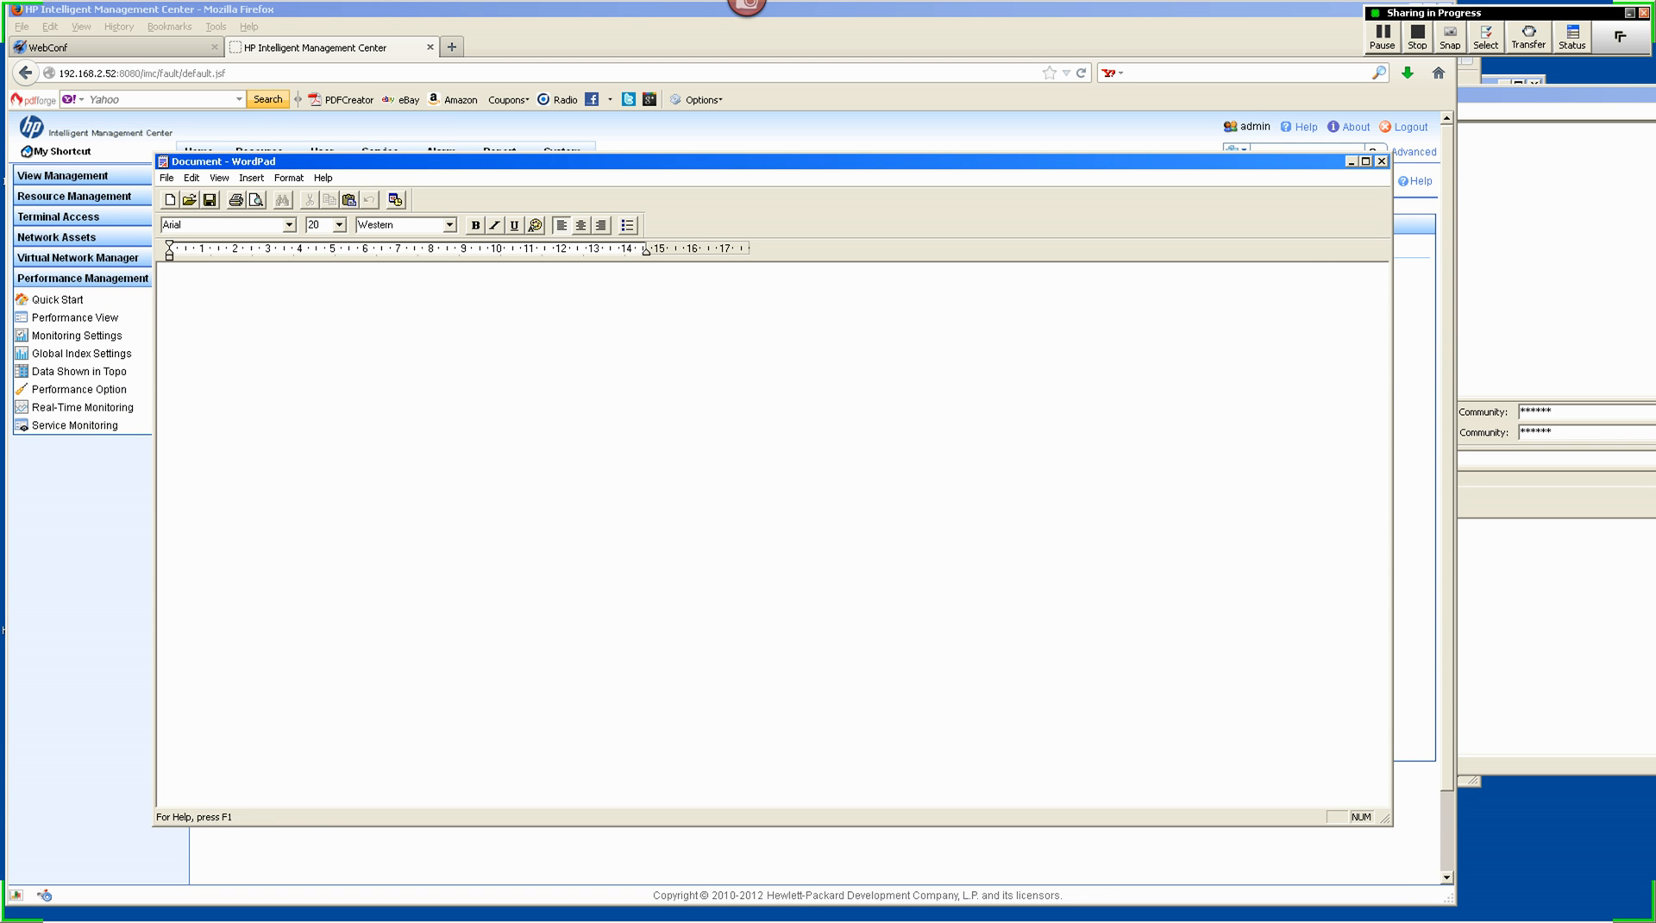
left_click_drag(448, 161, 562, 388)
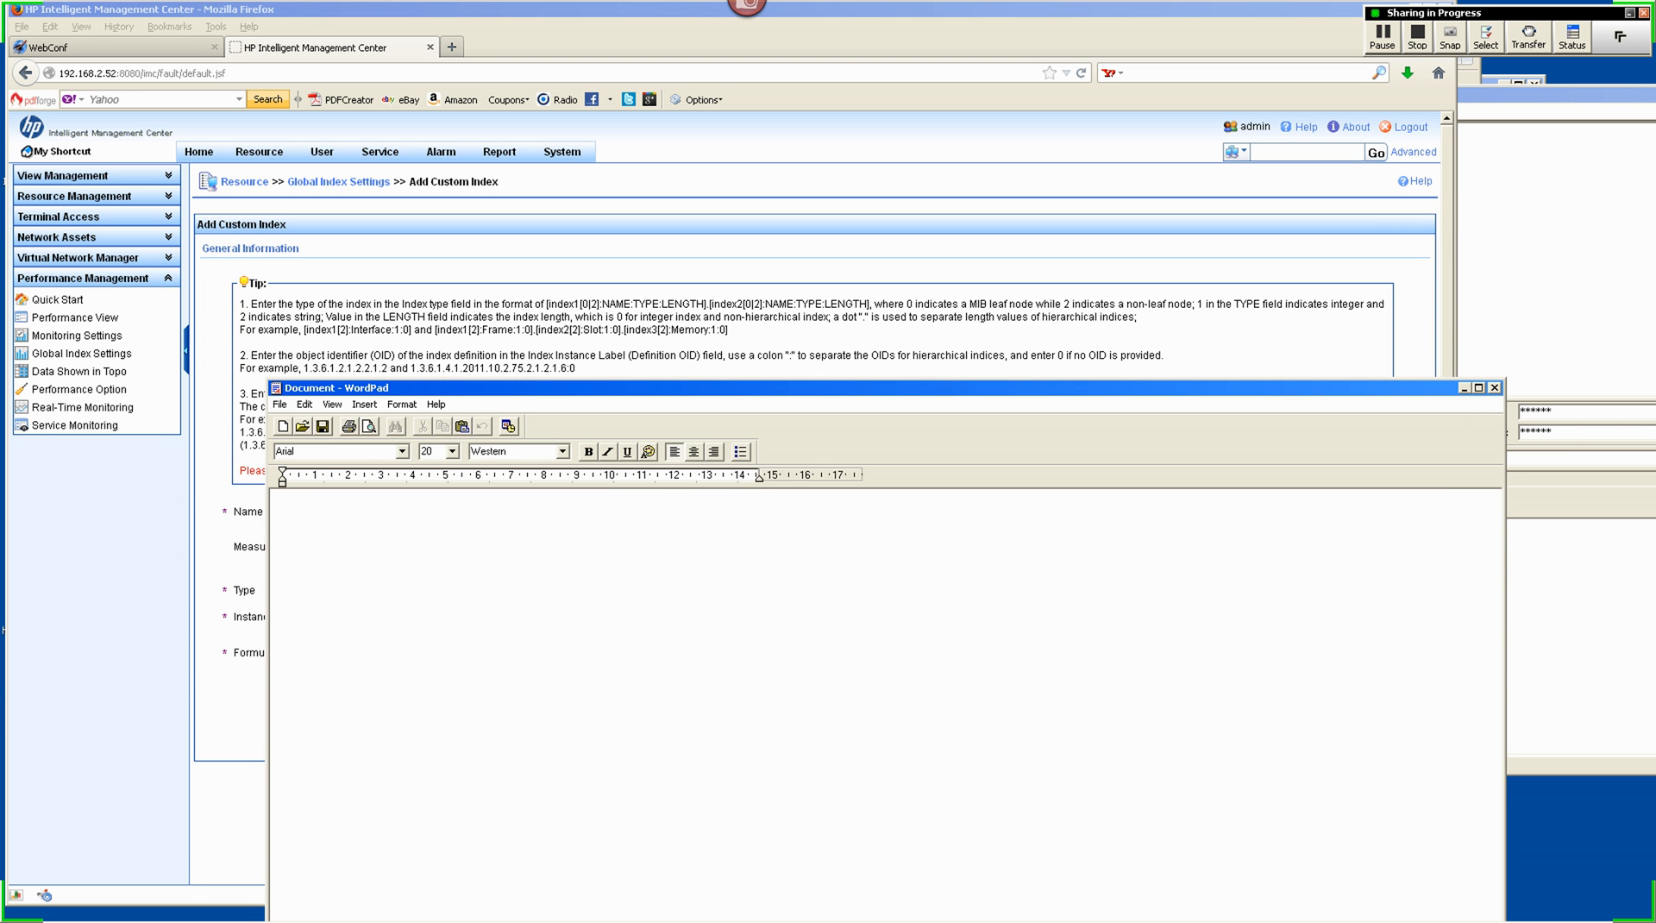
left_click_drag(562, 388, 510, 367)
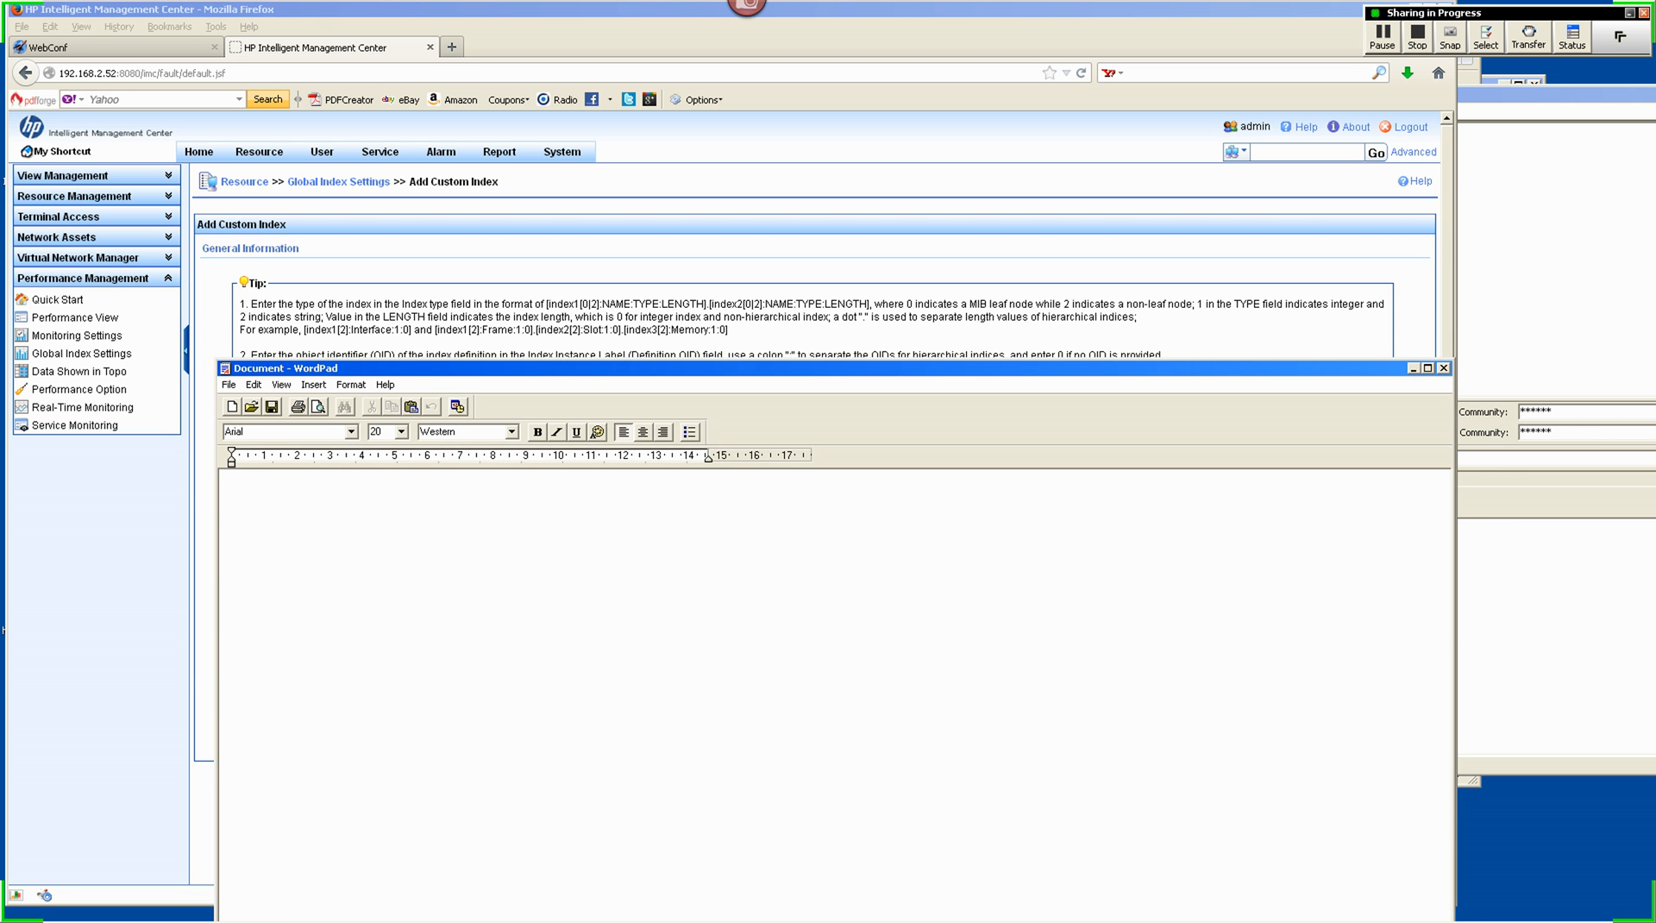
Step: Write the index type string [index1[0]:INOCTETS:1:0] in the blank document
type("[")
type("index1['")
key("BackSpace")
type("0]")
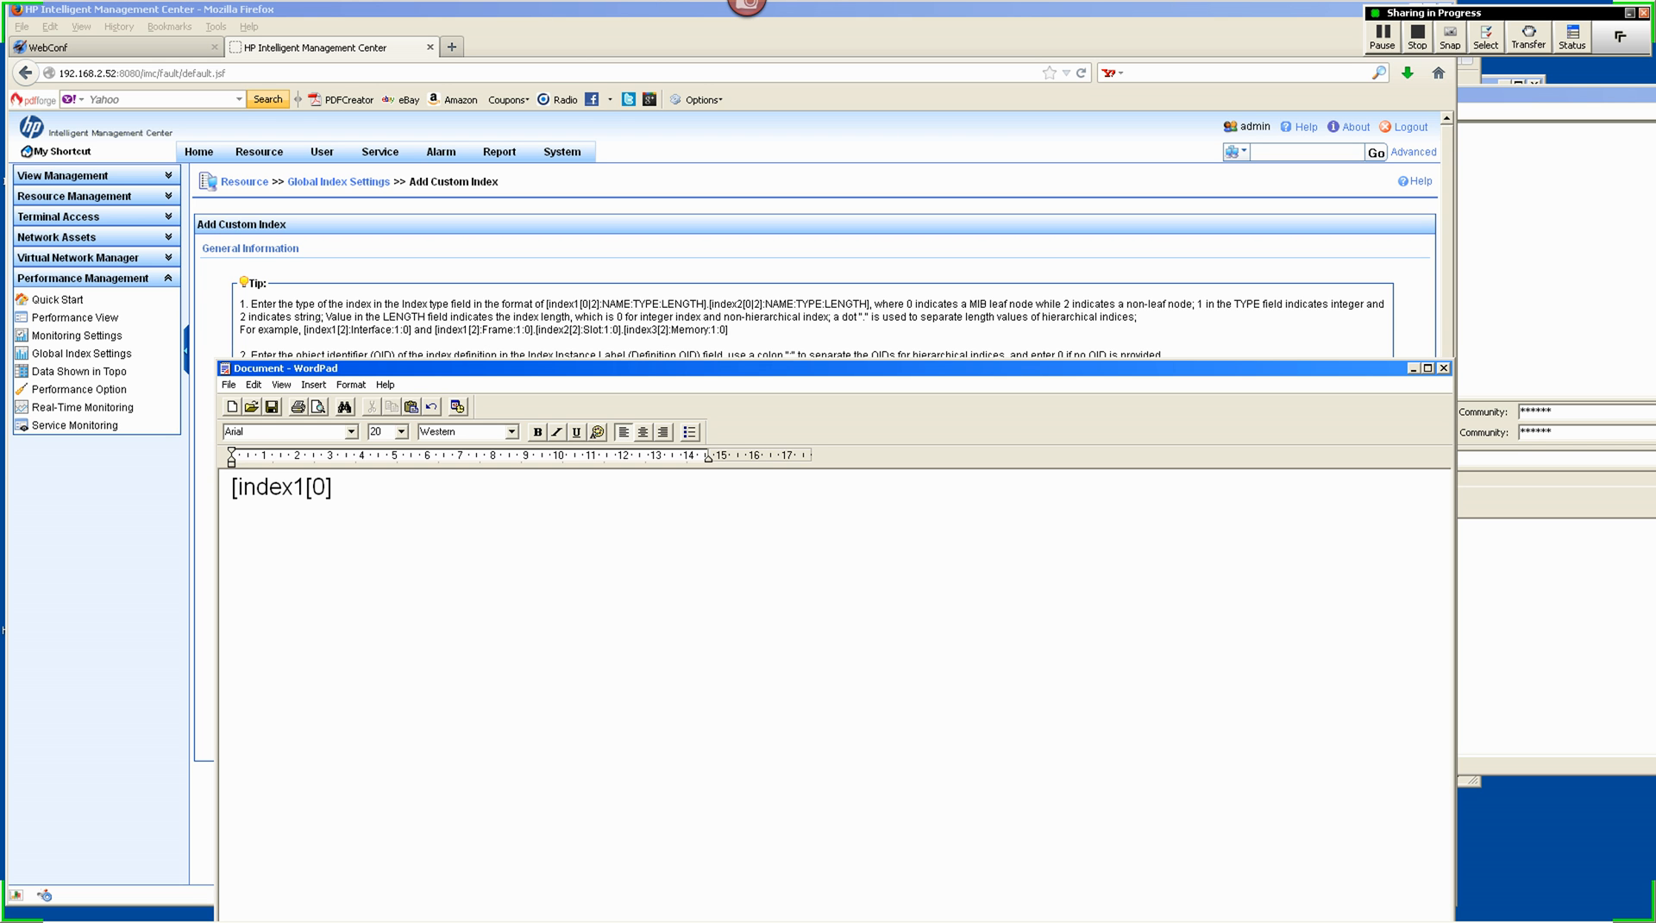
type(":")
type("INOCTETS")
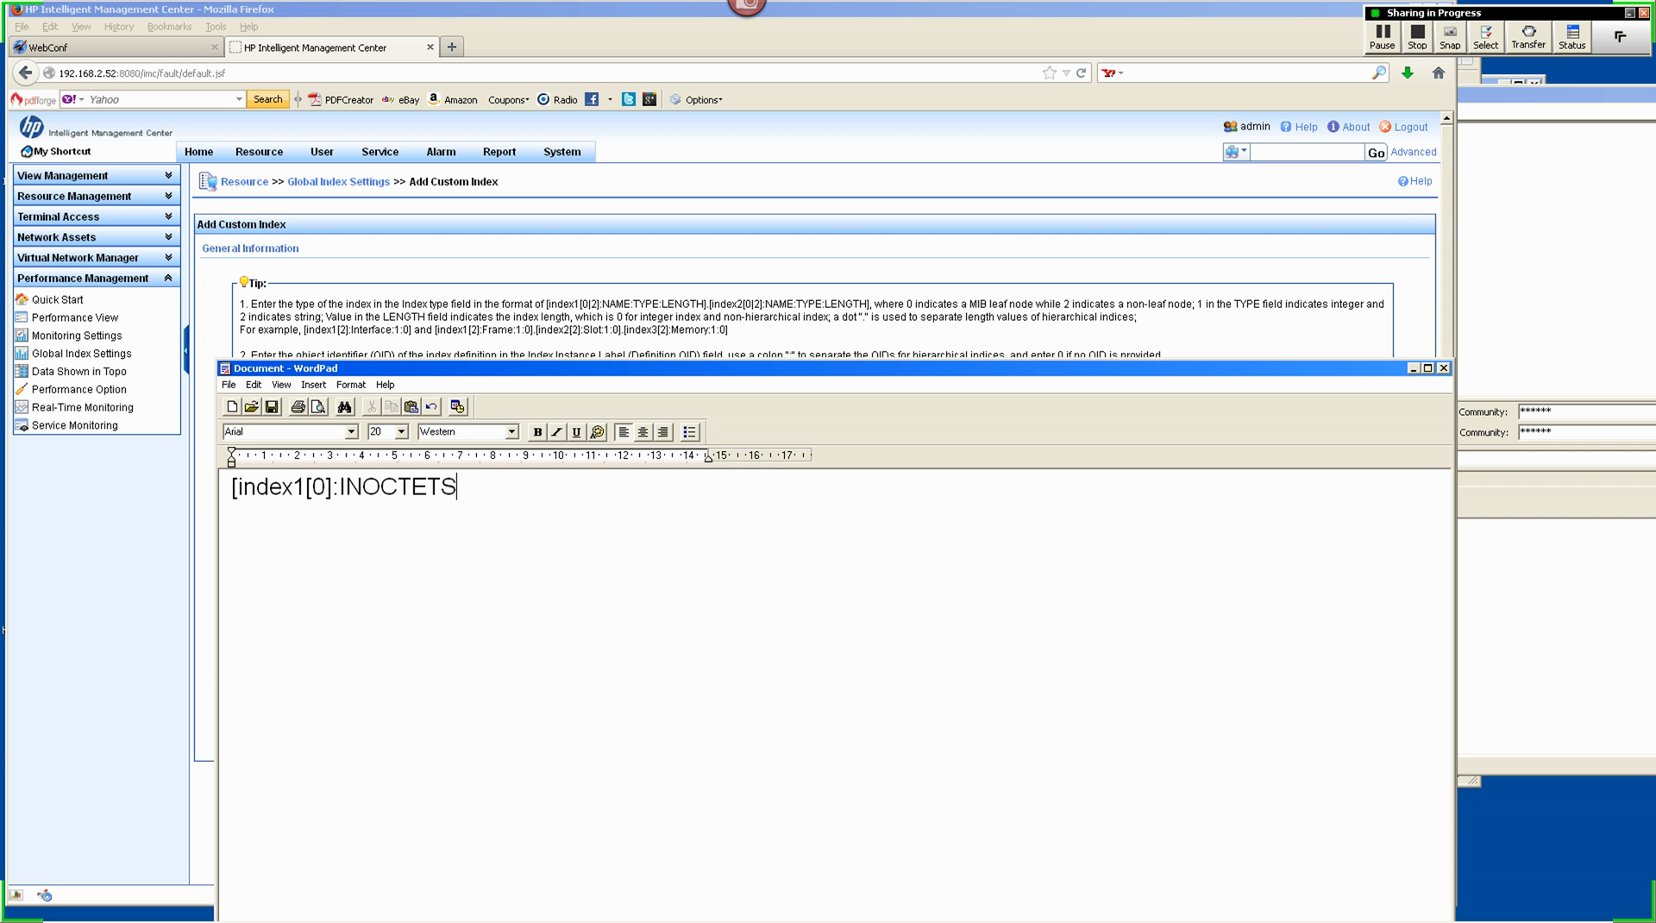
type(":")
type("1")
type("0]")
key("BackSpace")
key("BackSpace")
type(":0]")
Step: Copy the whole index type string from WordPad into the Type field of the custom index form in HP Intelligent Management Center
key("shift+Left")
key("shift+Left")
key("shift+Left")
key("shift+Left")
key("shift+Left")
key("shift+Left")
key("shift+Left")
key("shift+Left")
key("shift+Left")
key("shift+Left")
key("shift+Left")
key("shift+Left")
key("shift+Left")
key("shift+Left")
key("shift+Left")
key("shift+Left")
key("shift+Left")
key("shift+Left")
key("shift+Left")
key("shift+Left")
key("shift+Left")
key("shift+Left")
key("shift+Left")
key("shift+Left")
key("ctrl+c")
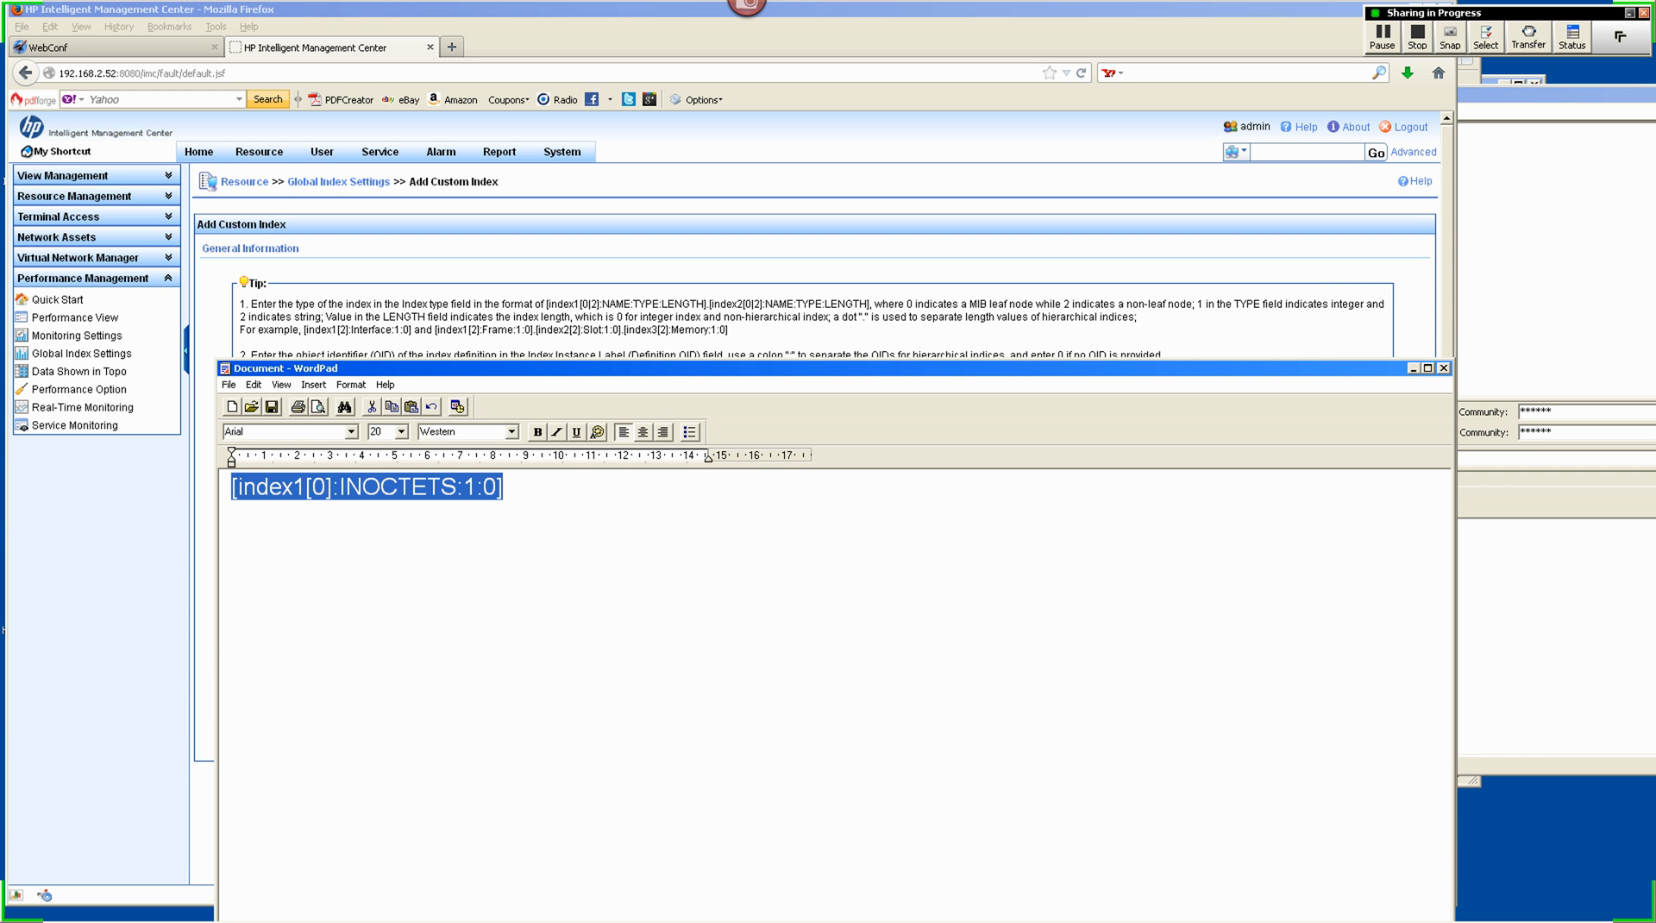
key("alt+Tab")
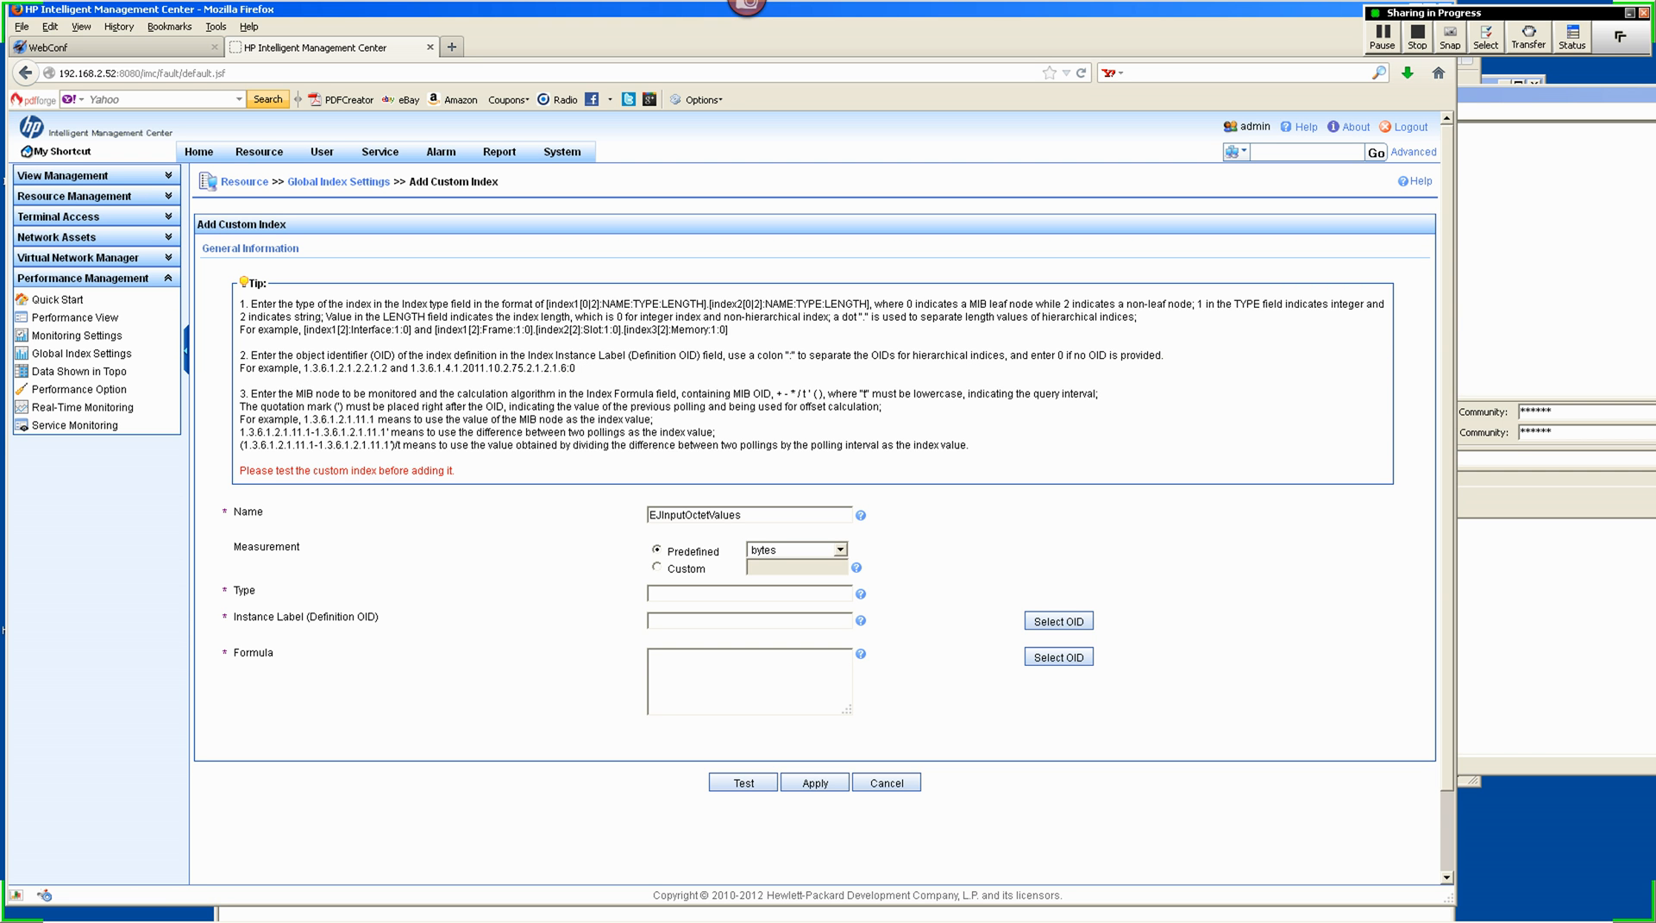
key("ctrl+v")
Step: Copy the ifDescr OID 1.3.6.1.2.1.2.2.1.2 from Mibble MIB Browser into the custom index's Instance Label field in HP Intelligent Management Center
key("alt+Tab")
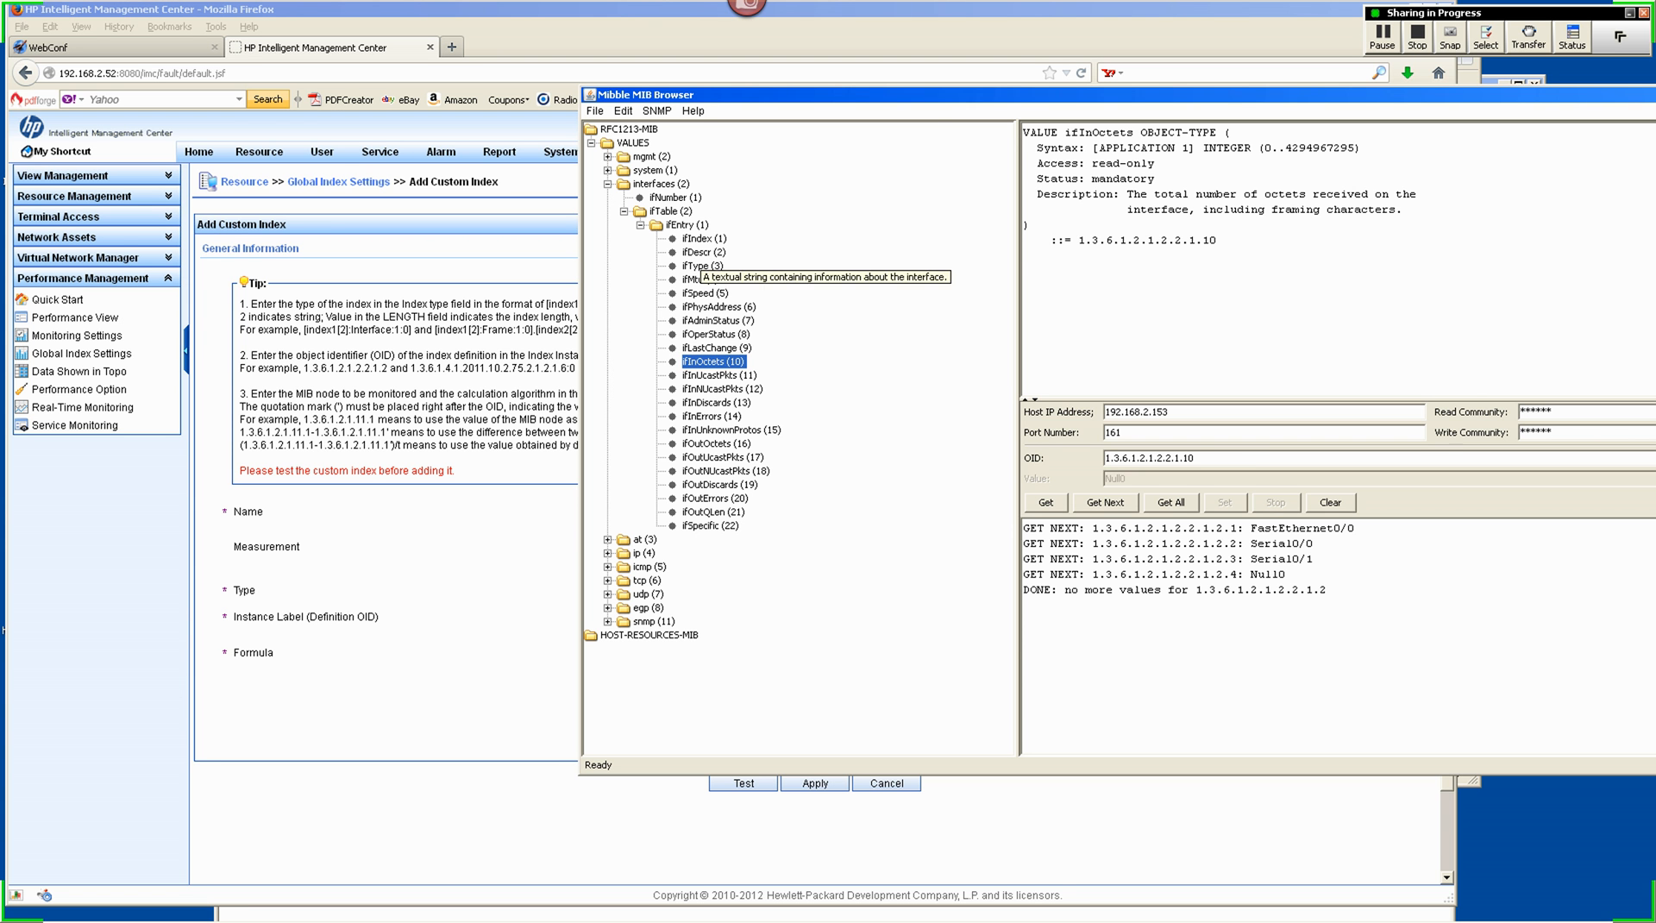
left_click(701, 253)
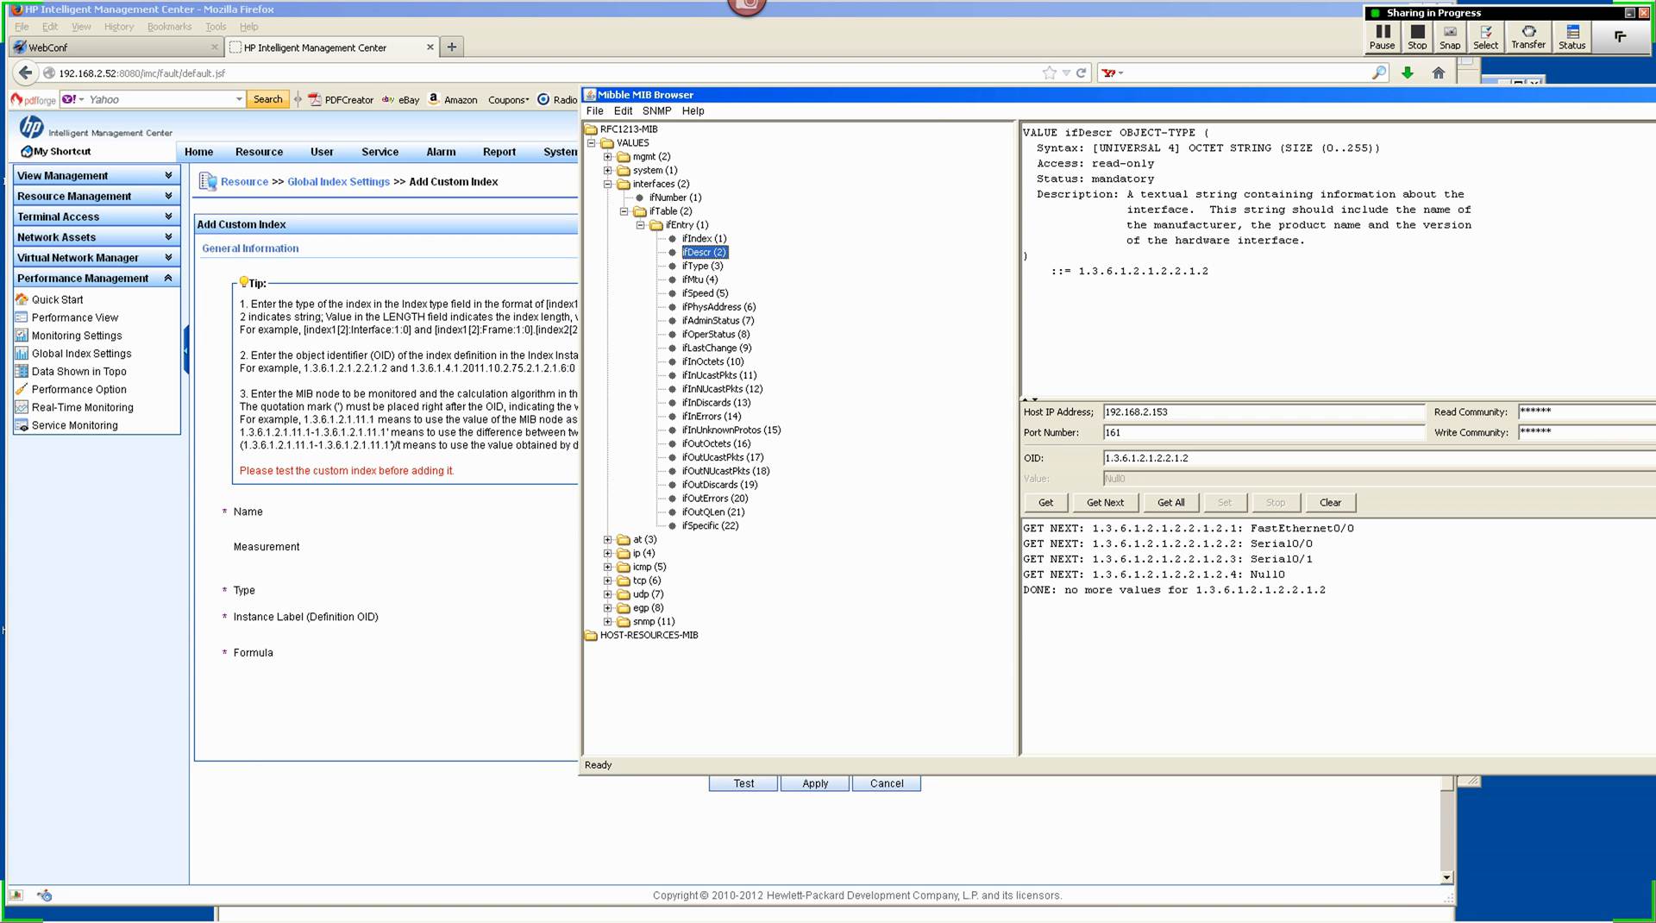
left_click_drag(1210, 271, 1078, 271)
key("ctrl+c")
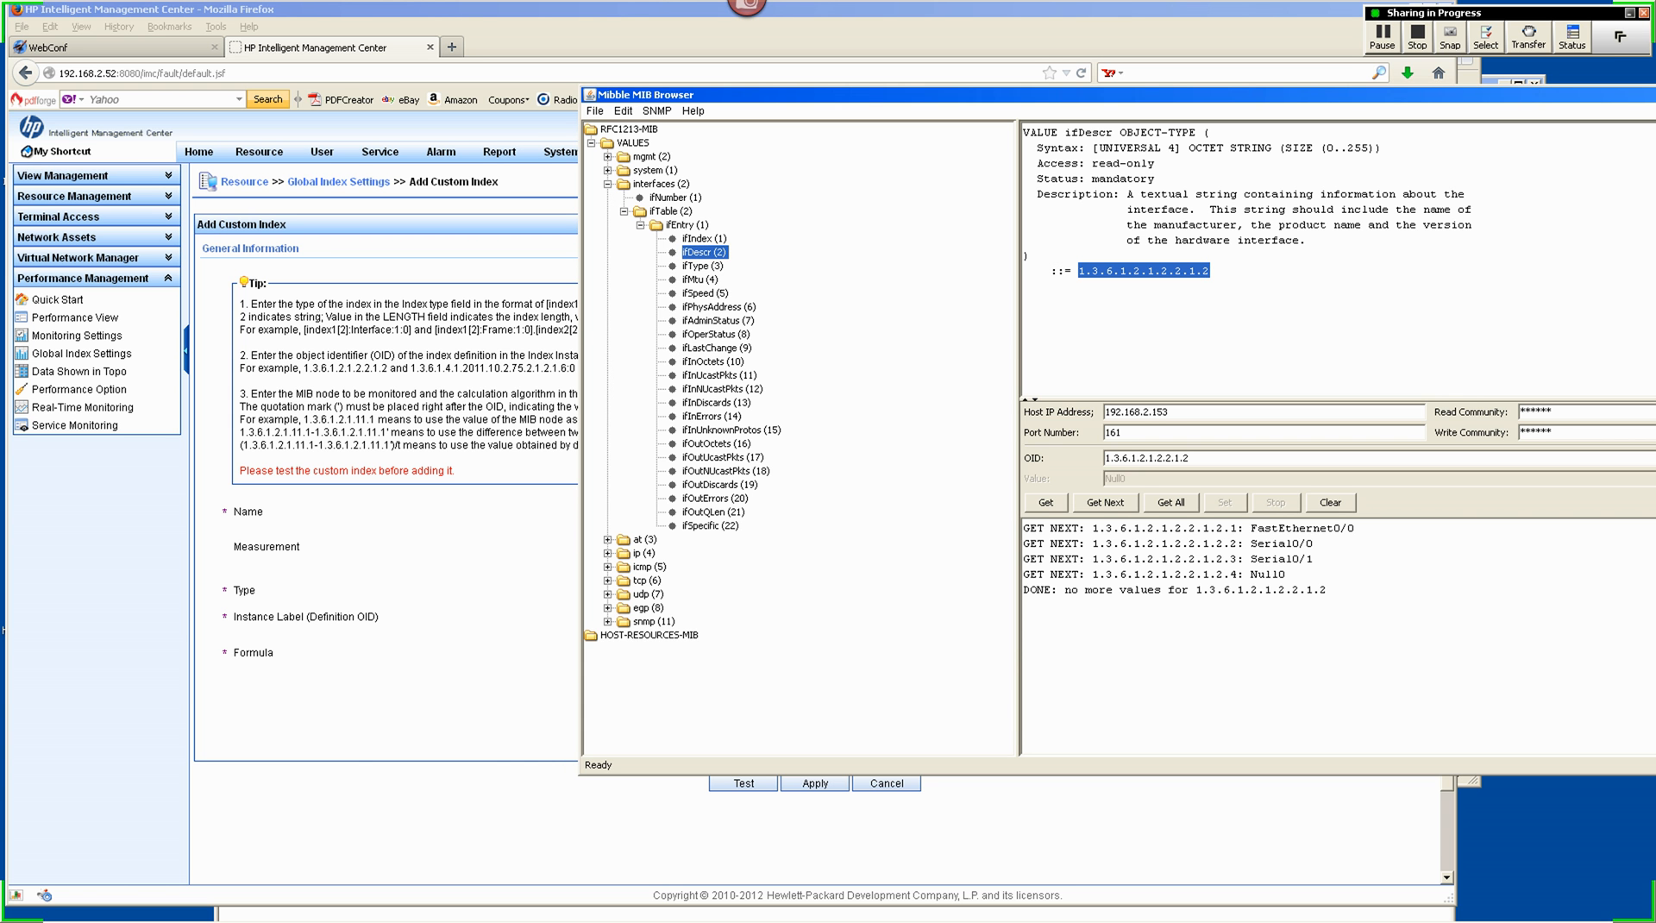
key("alt+Tab")
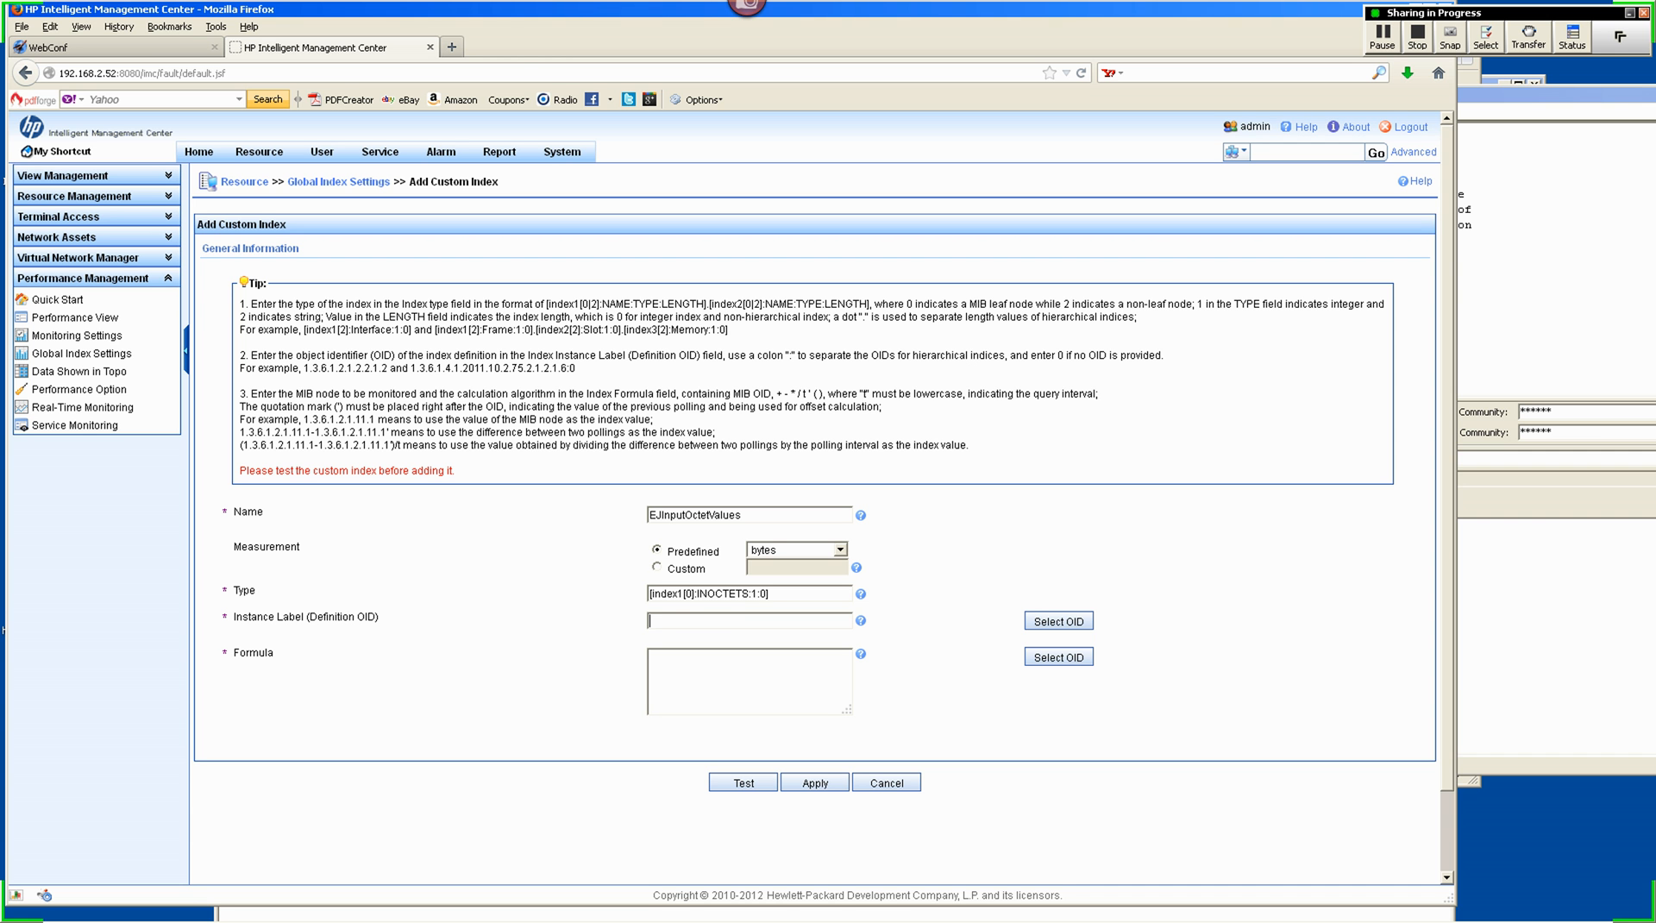
key("ctrl+v")
Step: Open the OID selector and locate ifDescr in the MIB tree through iso, org, dod, internet, mgmt, mib-2, interfaces, ifTable and ifEntry
left_click(1059, 658)
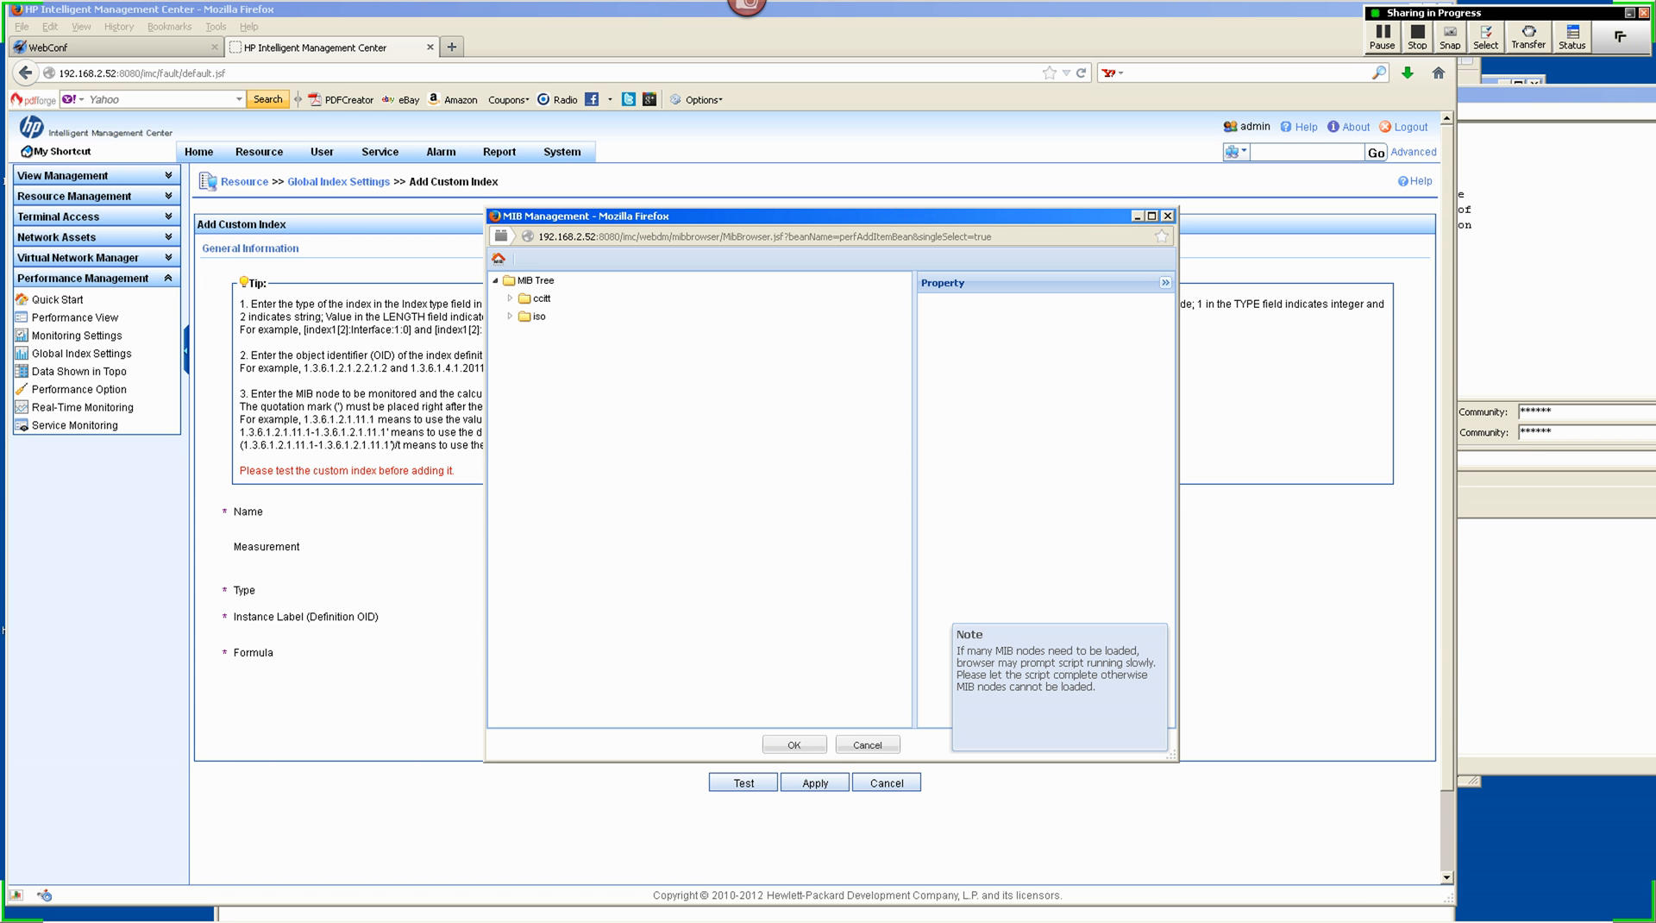
left_click(510, 316)
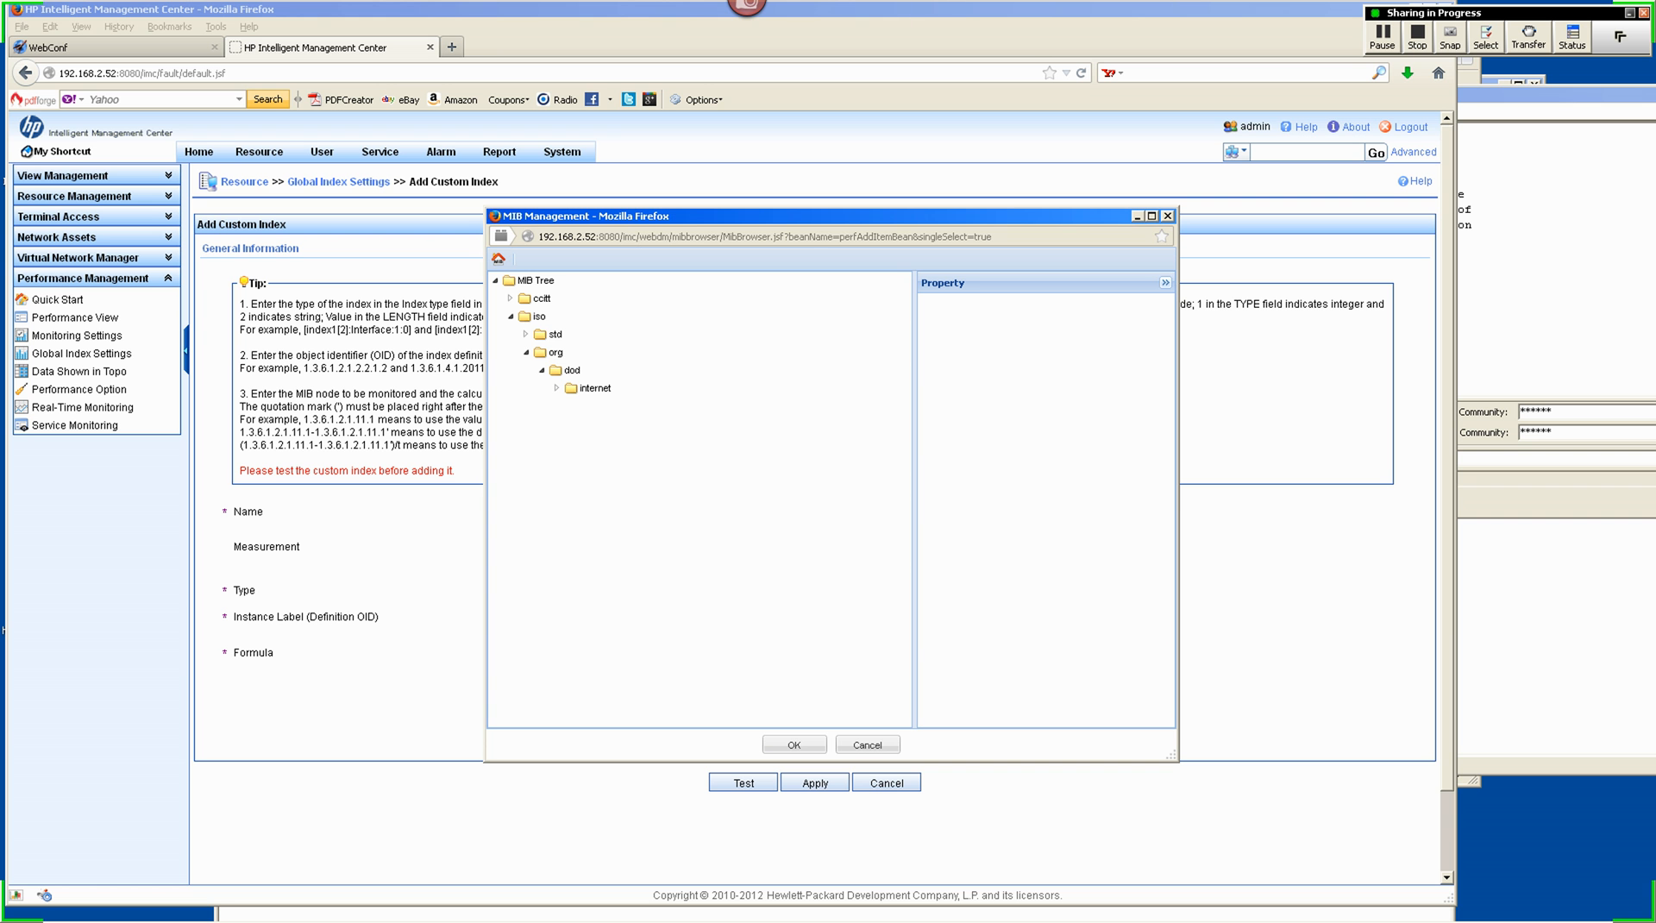
left_click(556, 389)
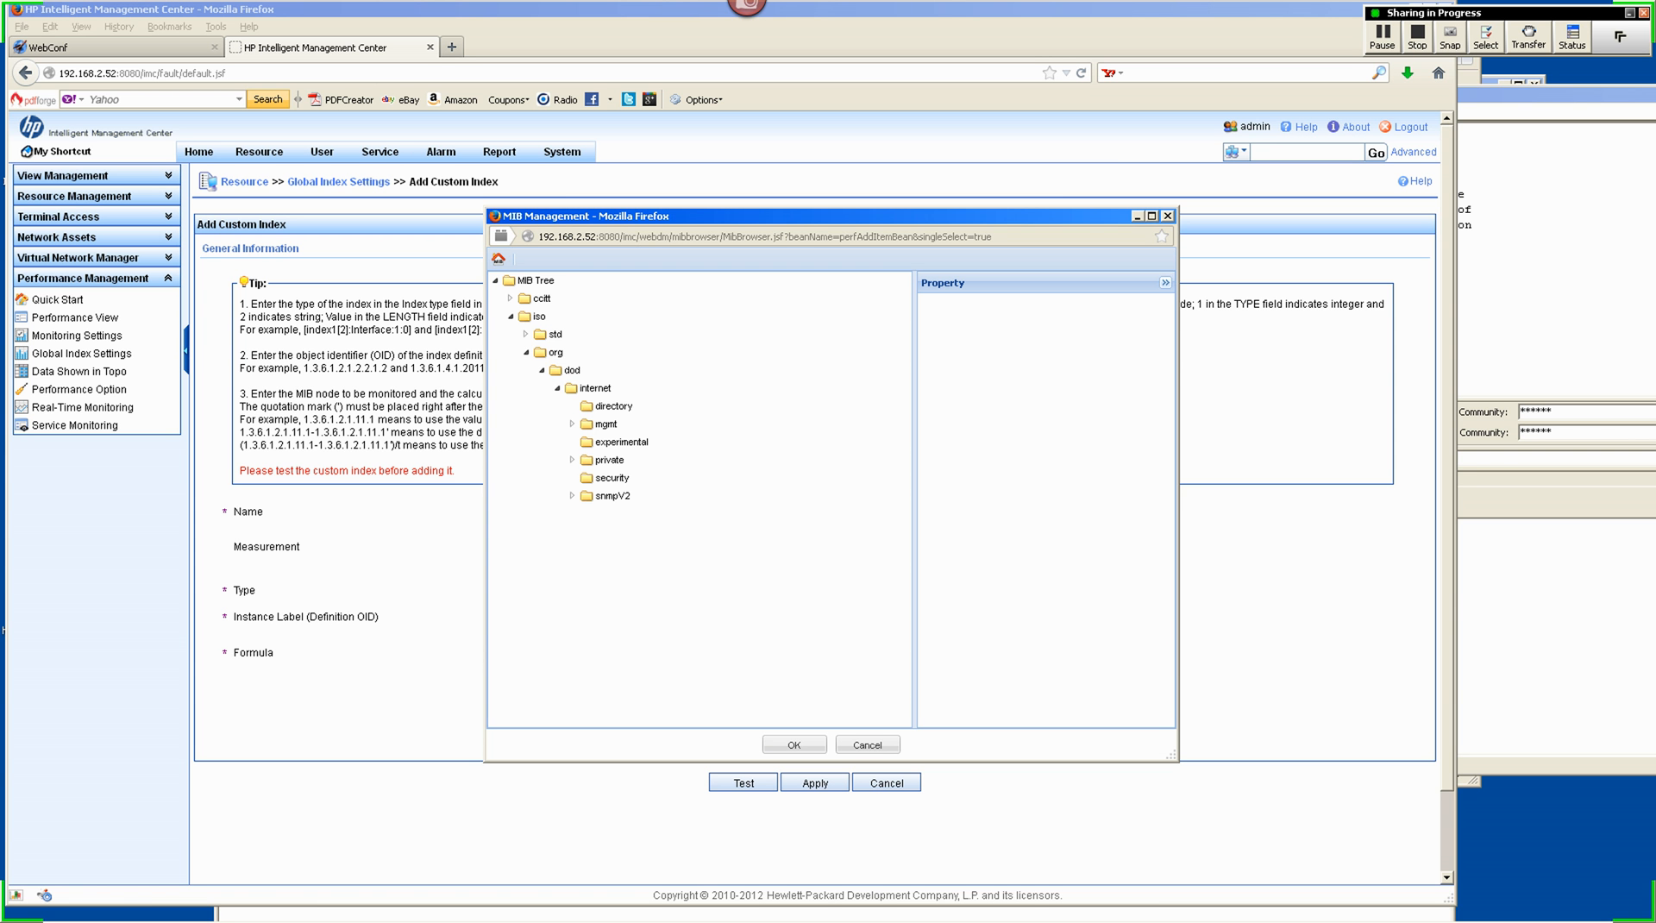
left_click(572, 424)
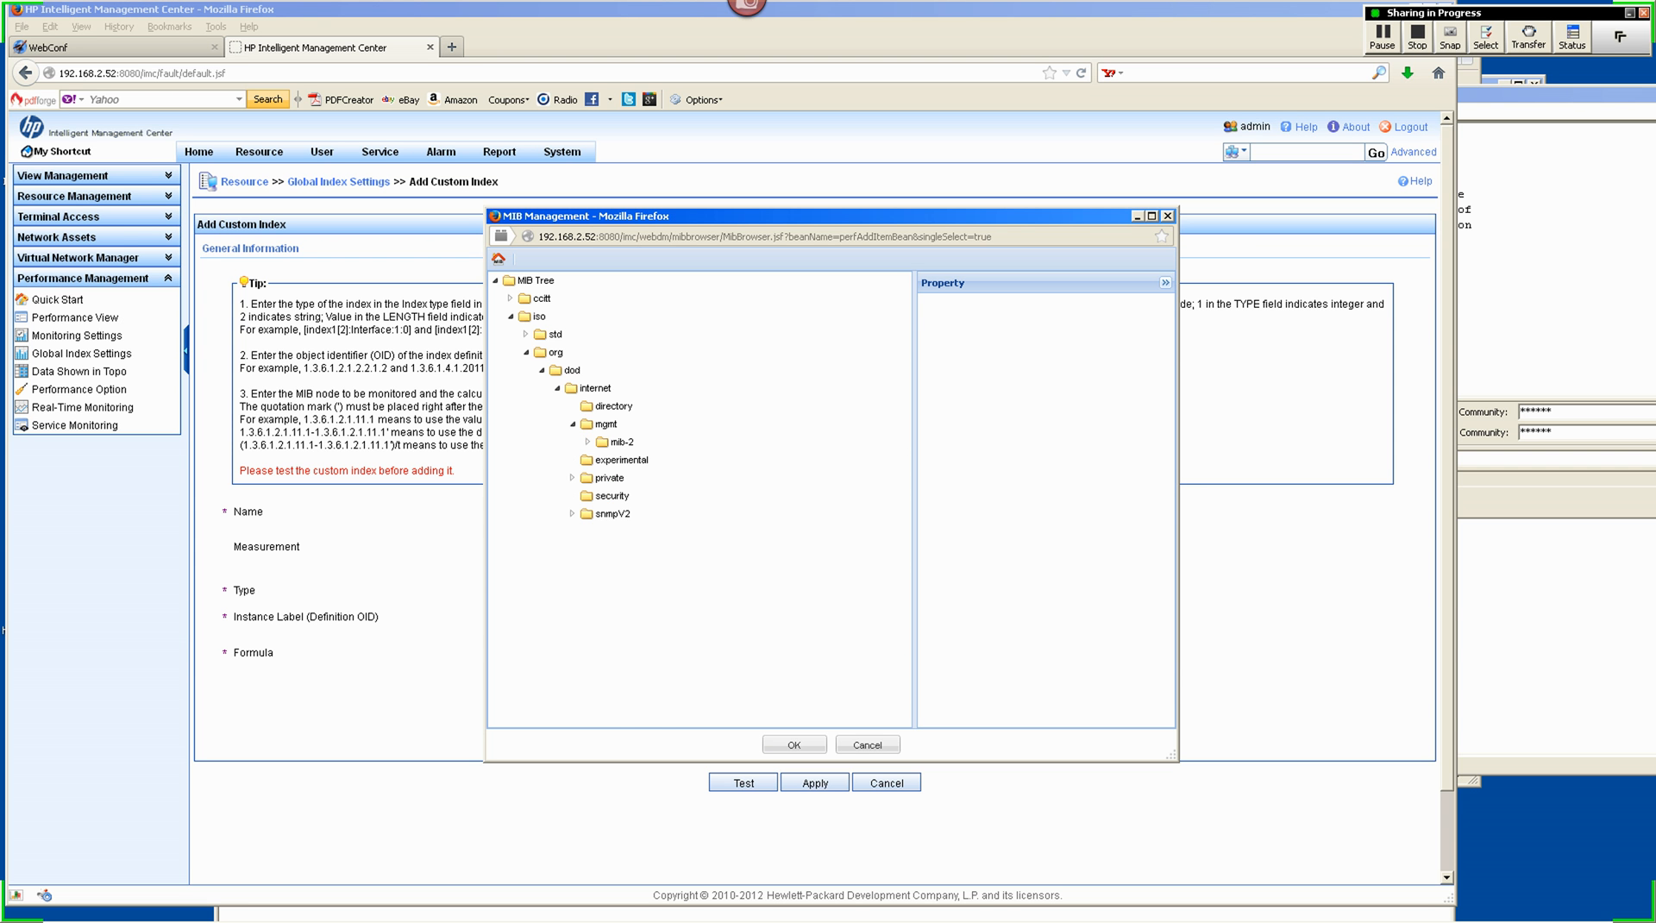
left_click(587, 442)
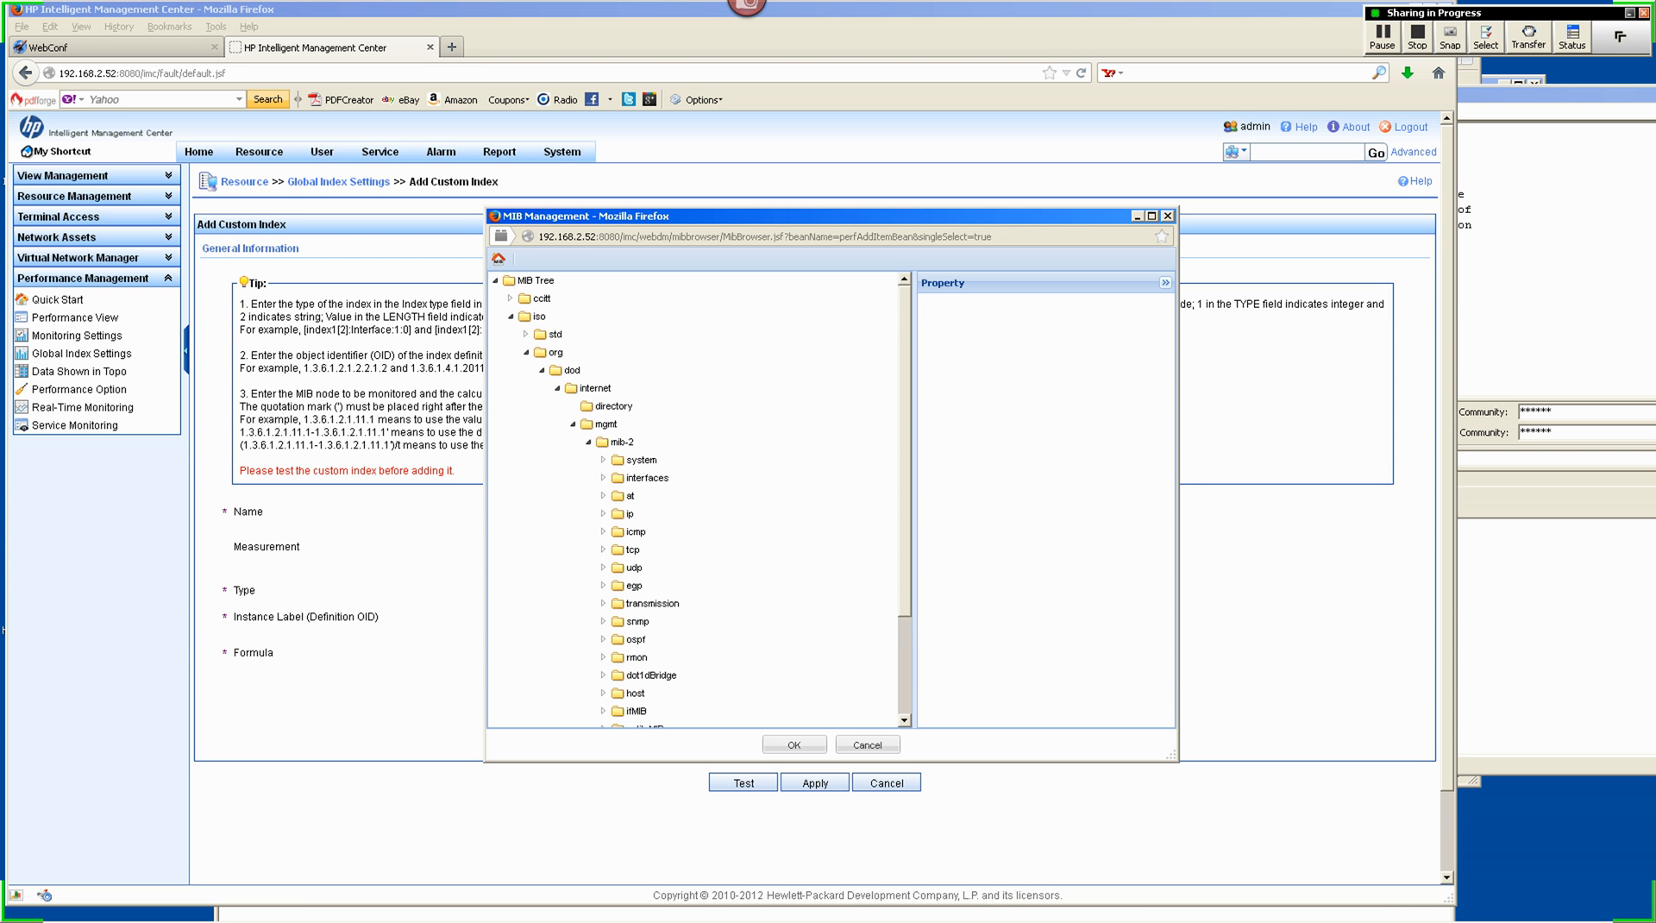
left_click(603, 478)
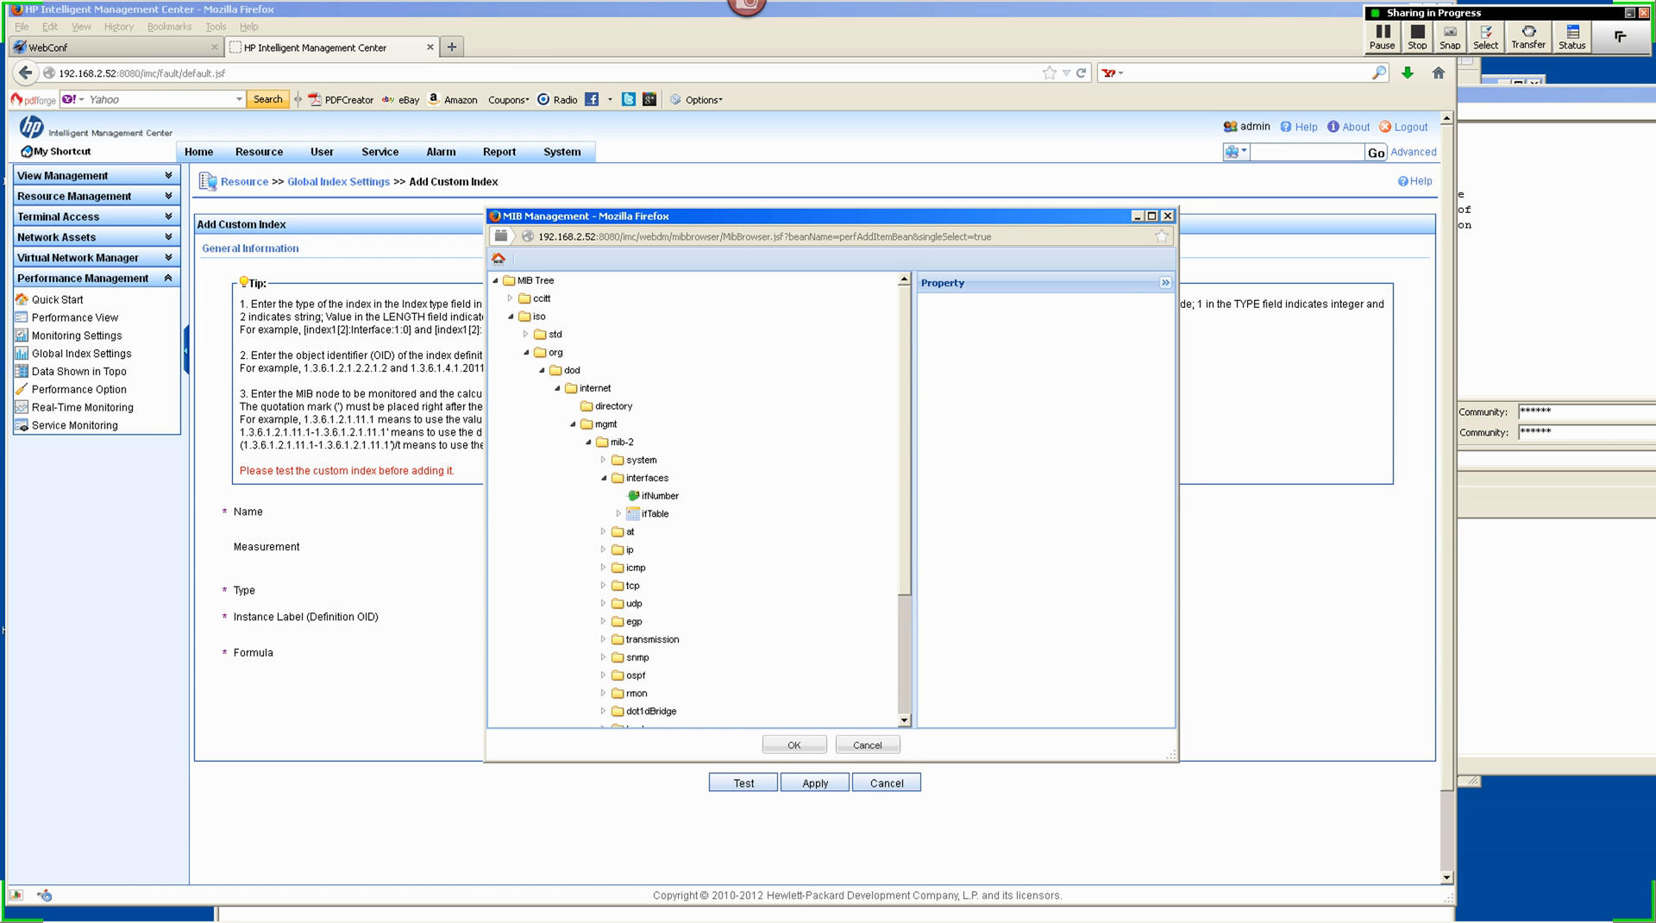
left_click(619, 514)
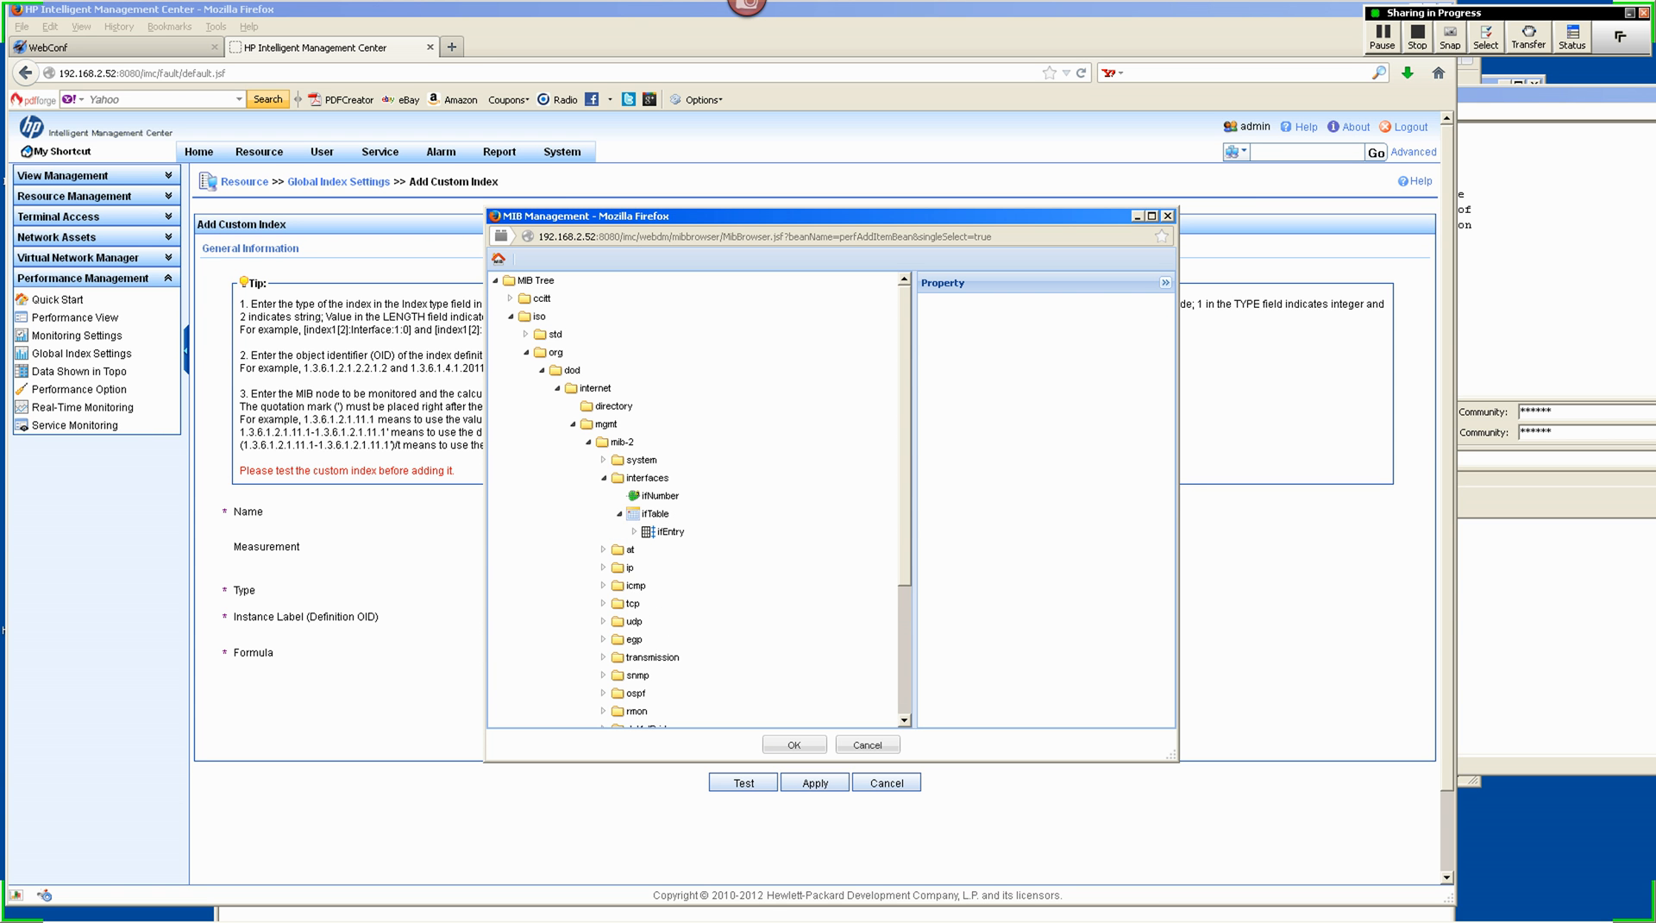
left_click(634, 532)
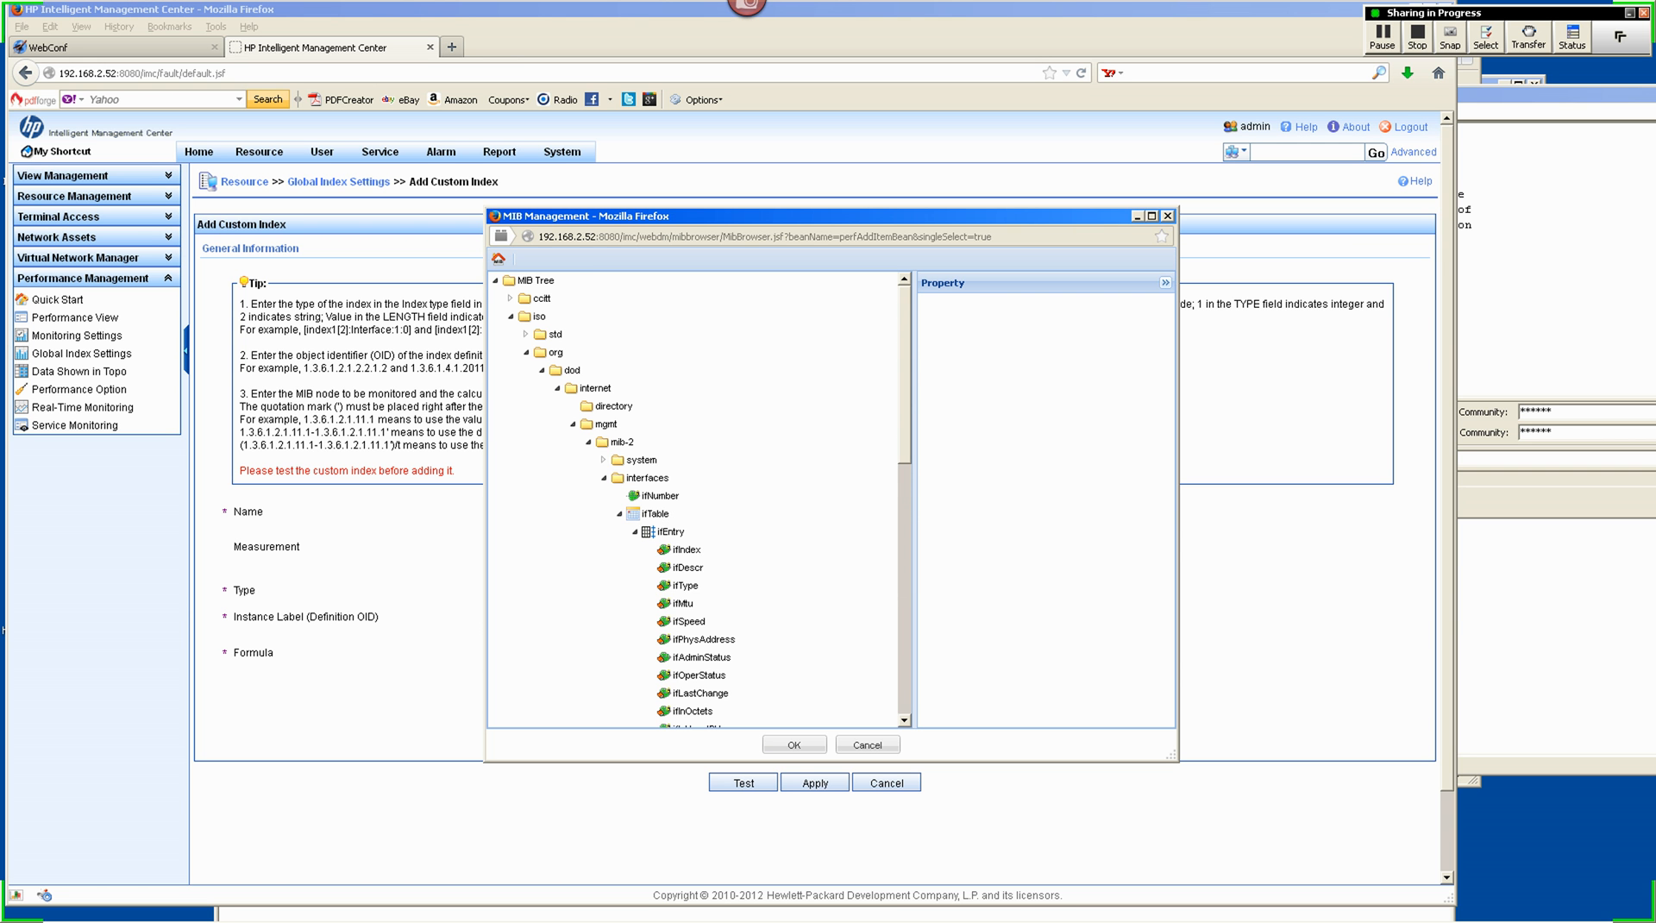
left_click(688, 568)
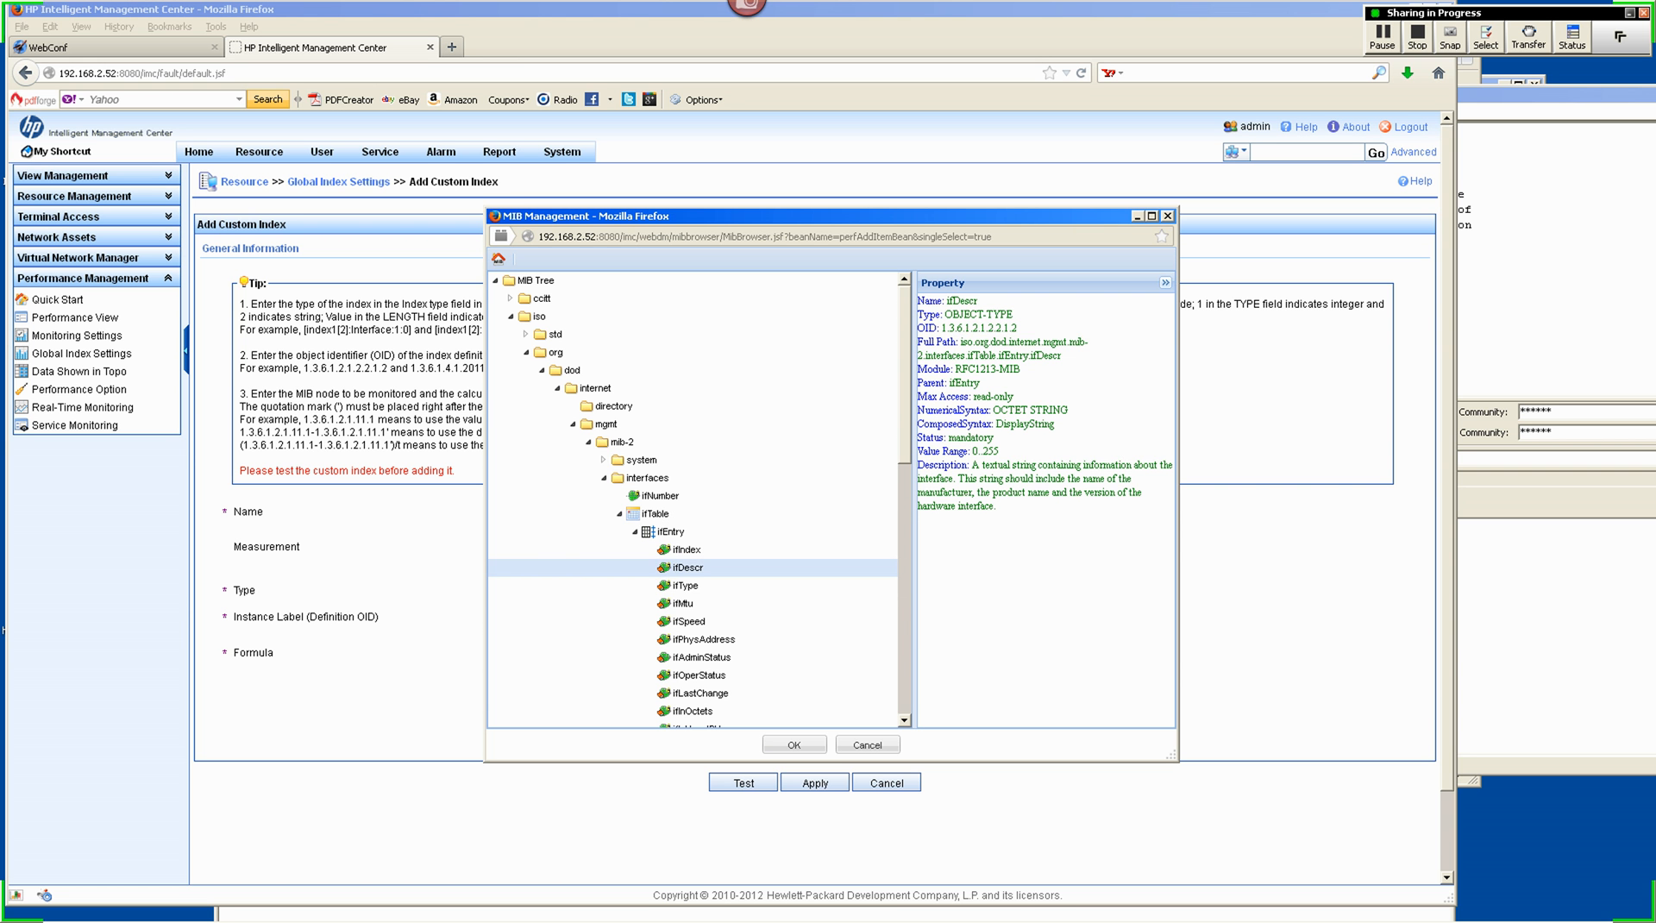
left_click(793, 744)
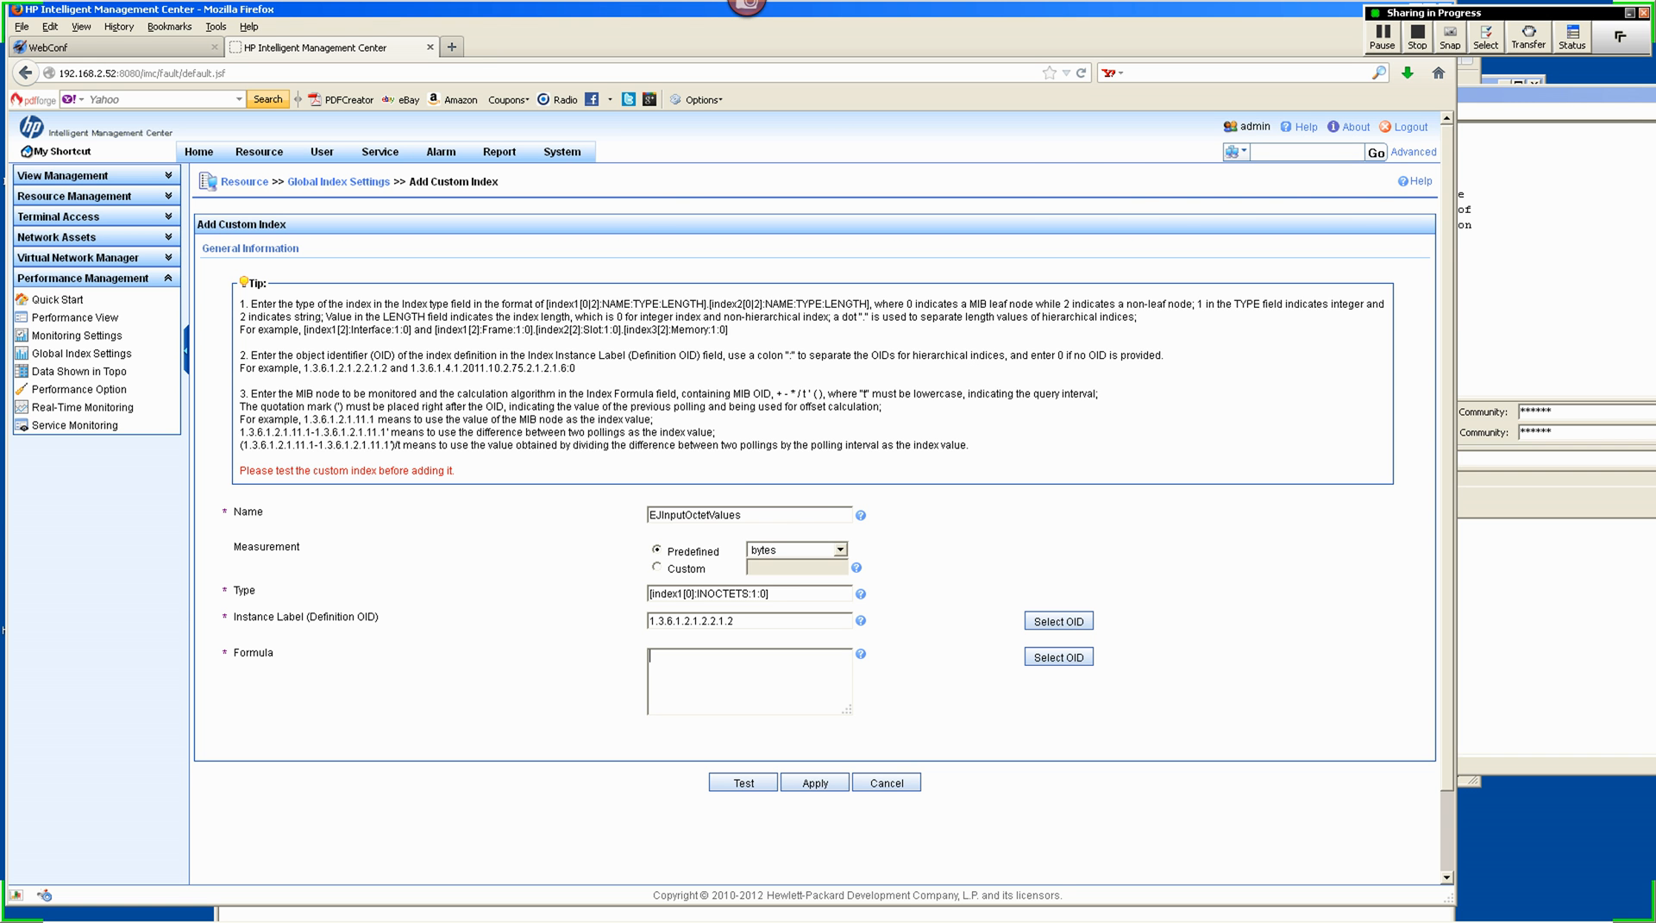
Step: In Mibble MIB Browser, select ifInOctets, clear the earlier results and retrieve all its values from the device
key("alt+Tab")
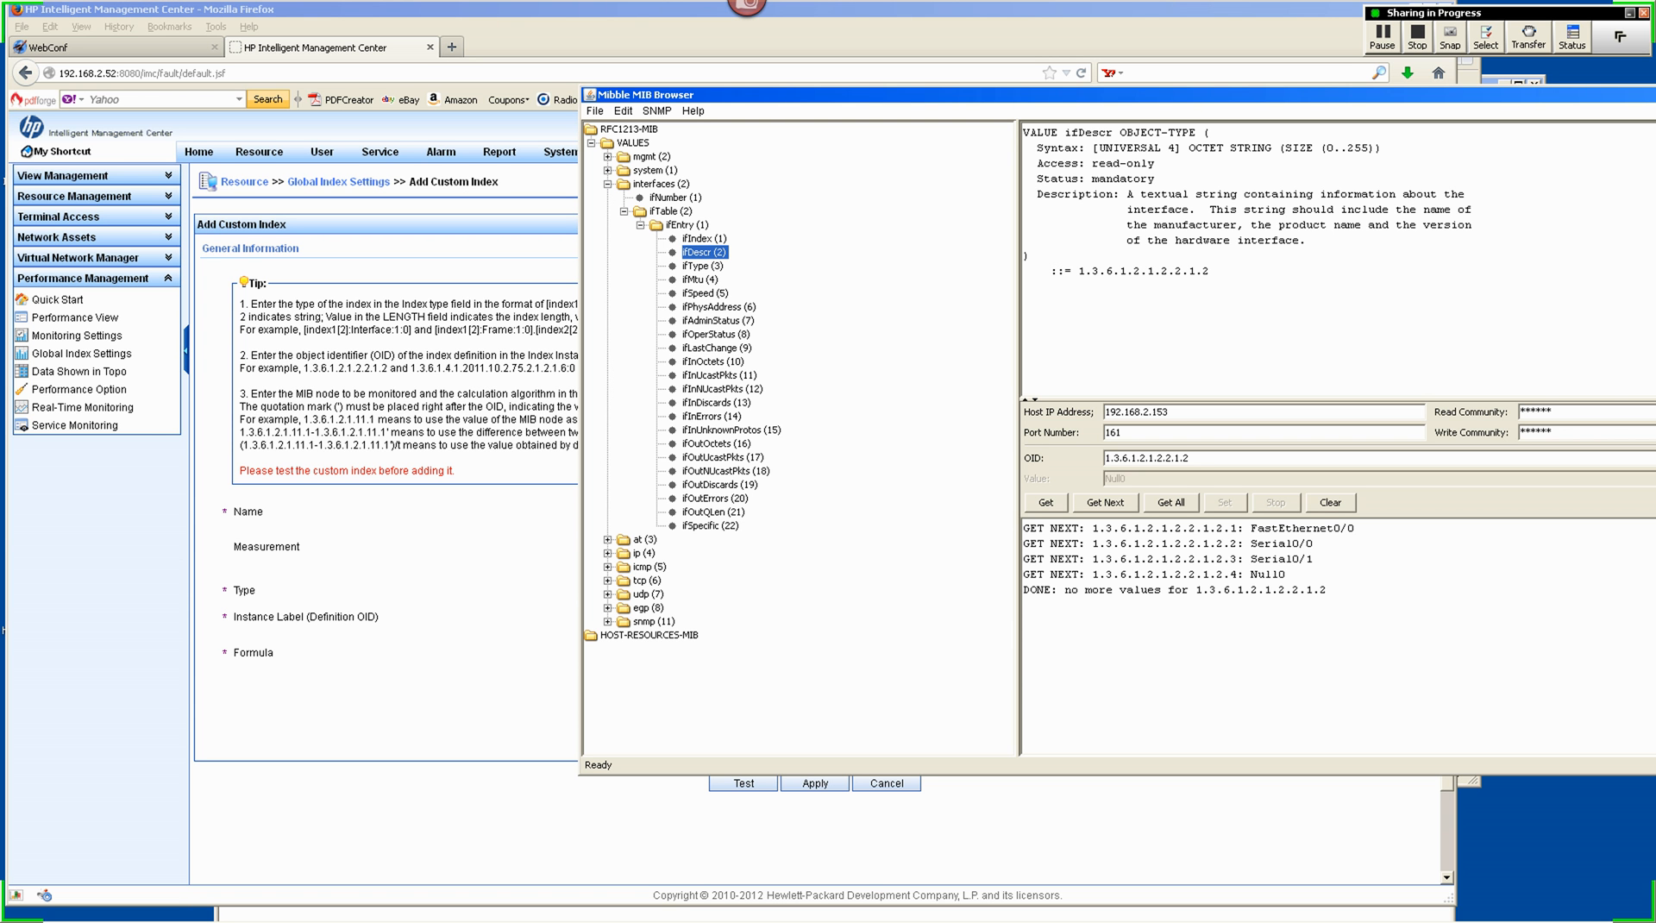
left_click(712, 362)
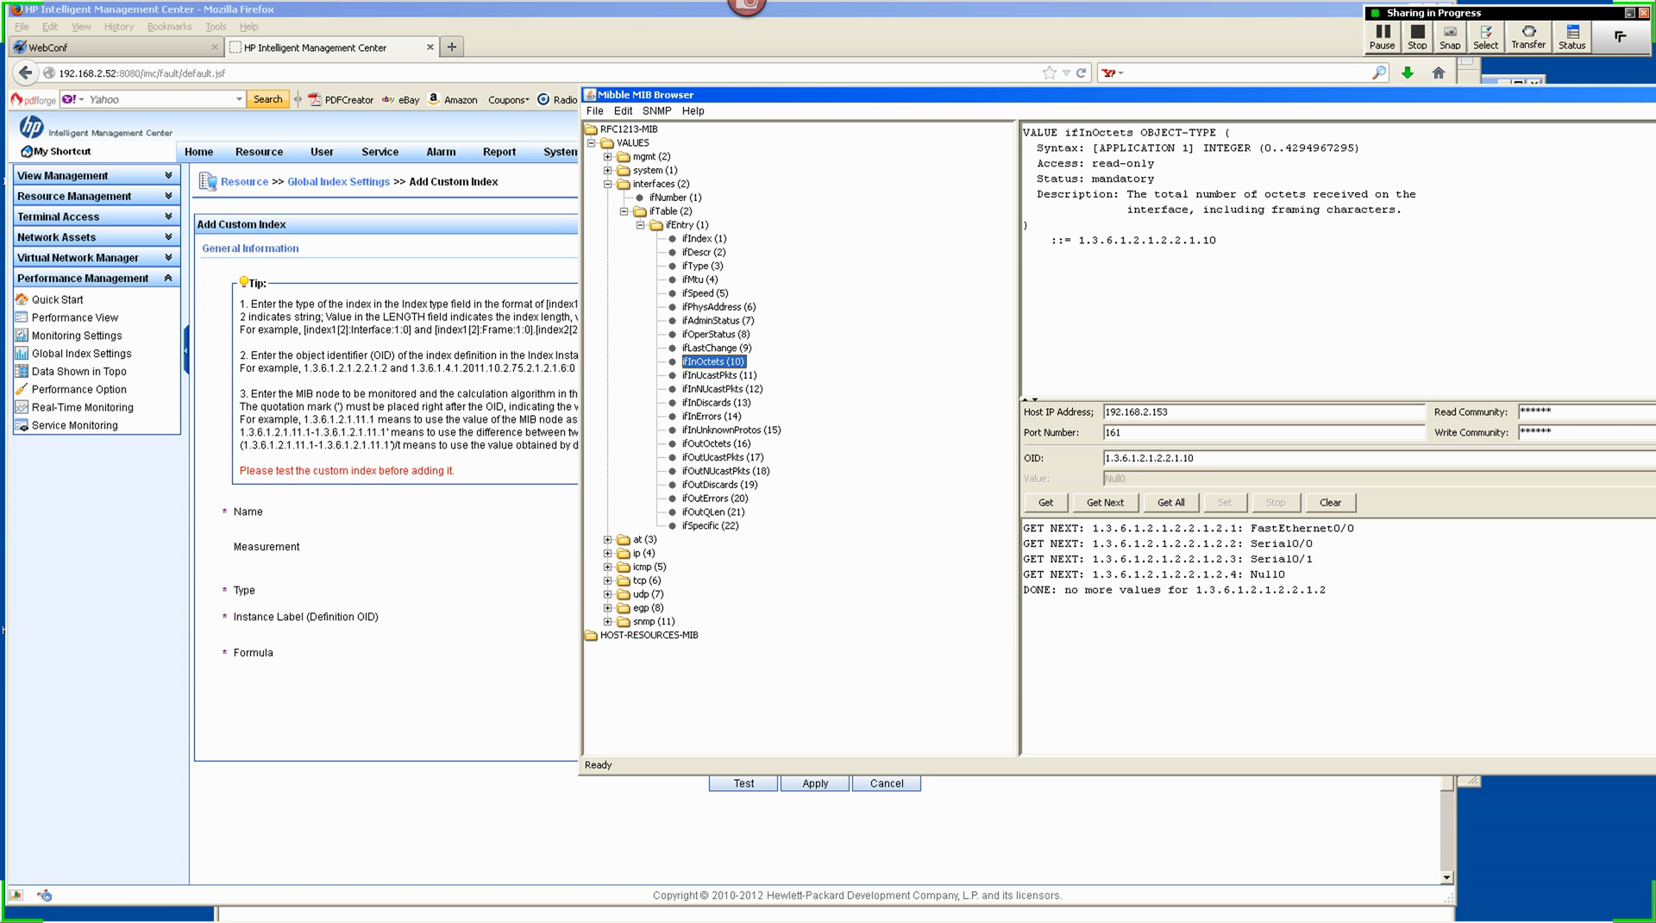
left_click(1330, 502)
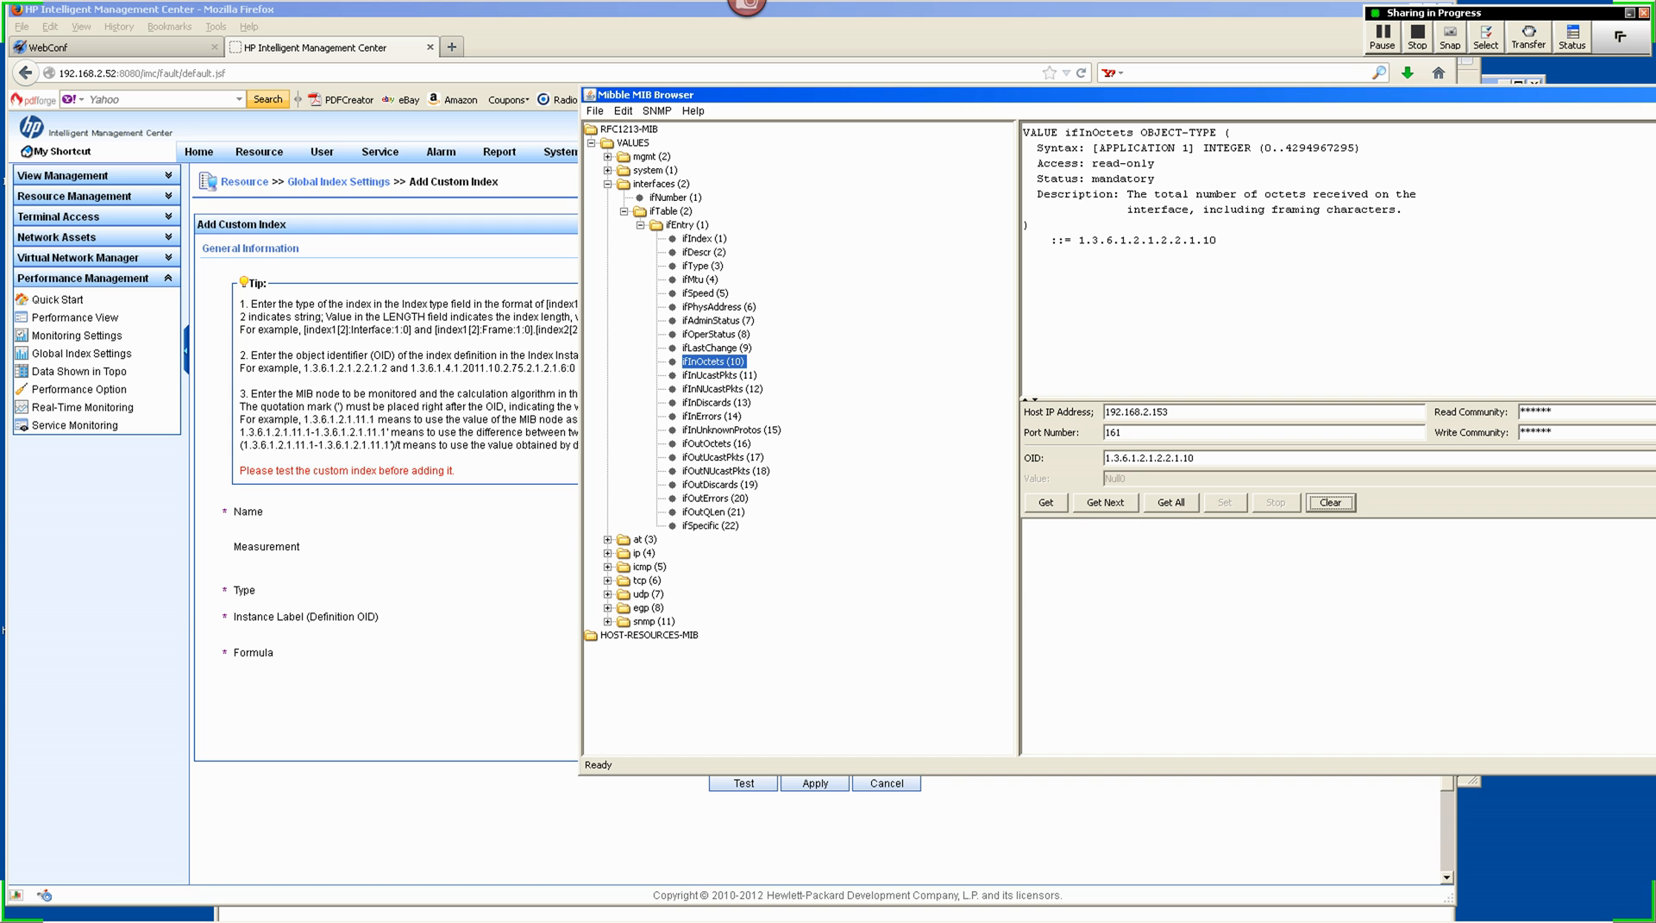
left_click(1171, 502)
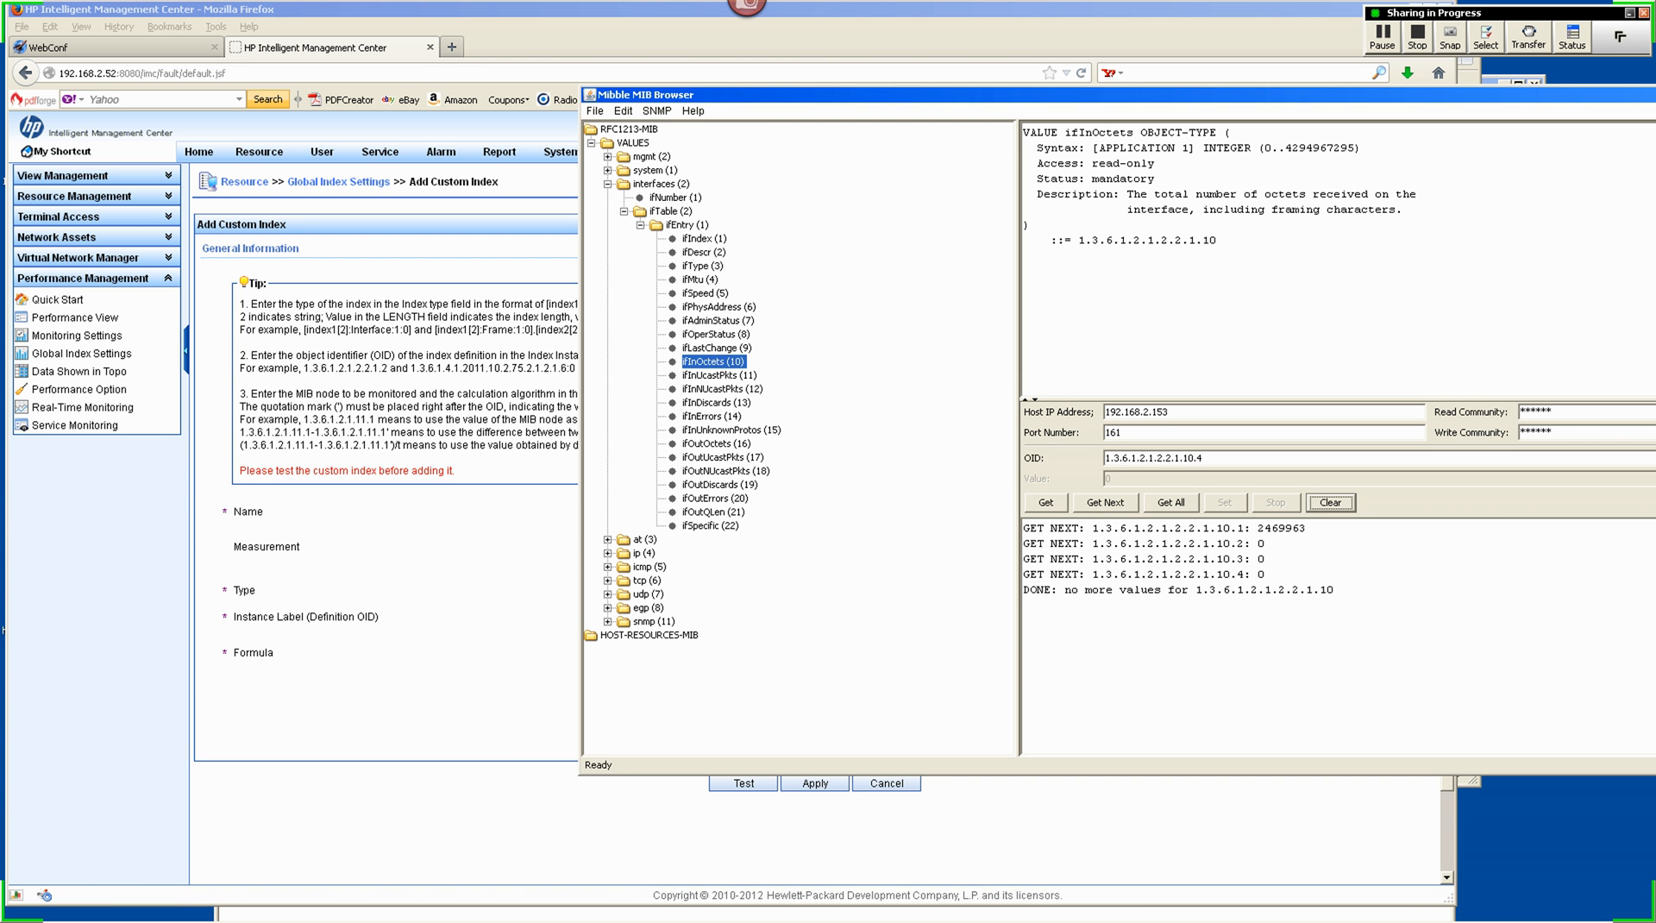
left_click(1170, 502)
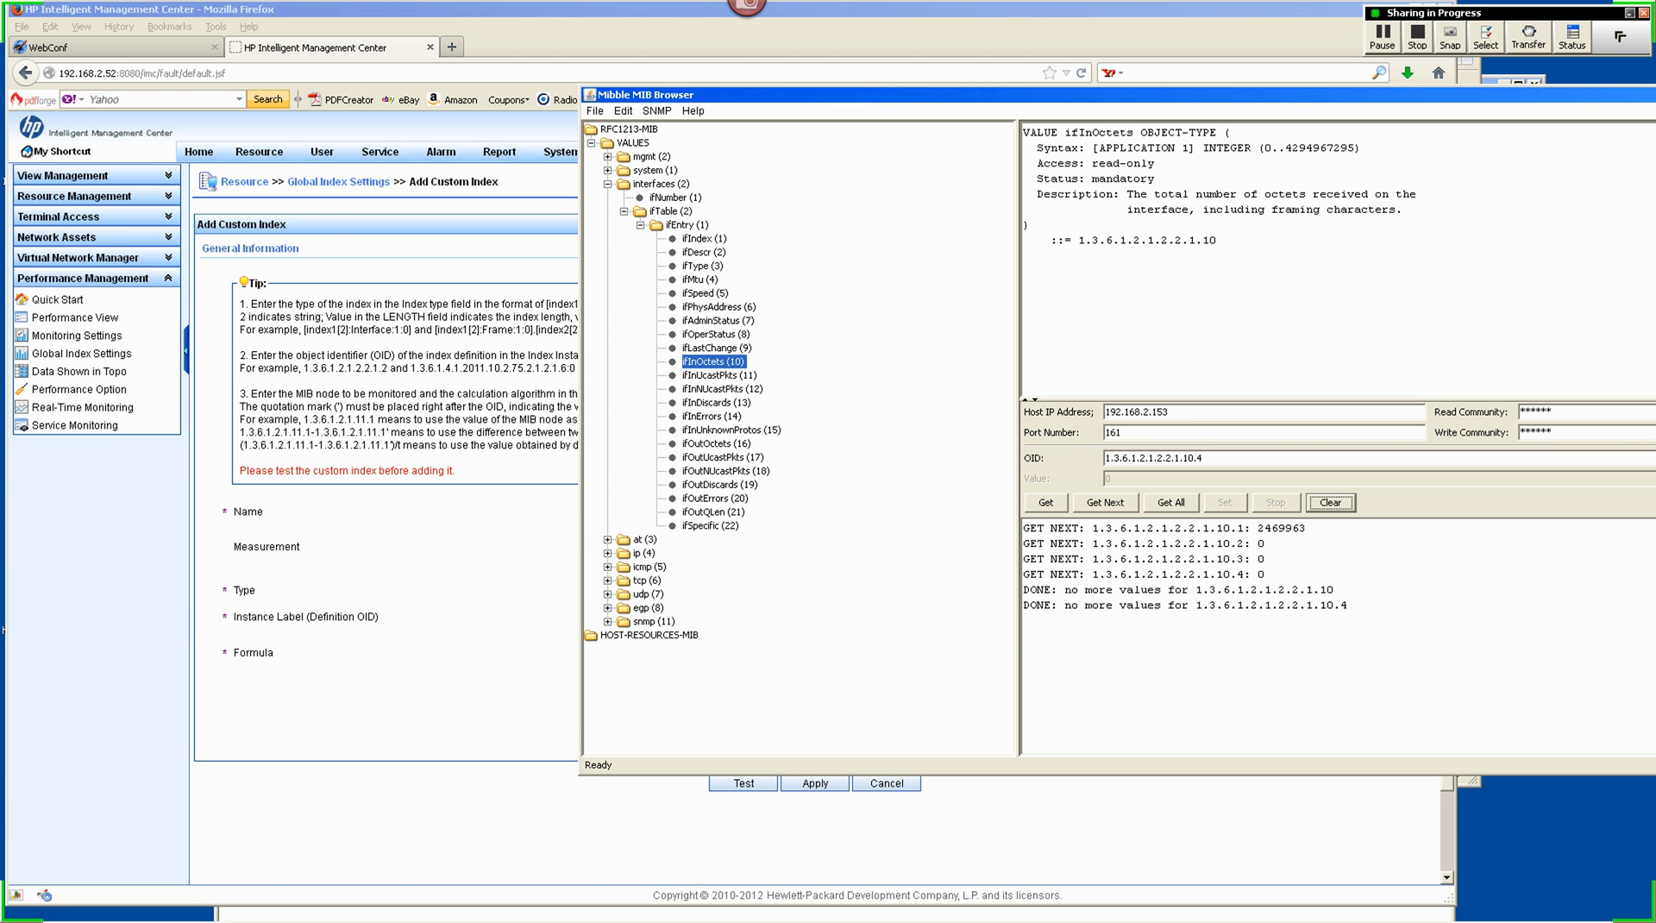
Step: Restore the query OID to 1.3.6.1.2.1.2.2.1.10, retrieve all ifInOctets values again and check the counter's integer range in the node description
left_click(1203, 458)
key("BackSpace")
key("BackSpace")
left_click(1170, 501)
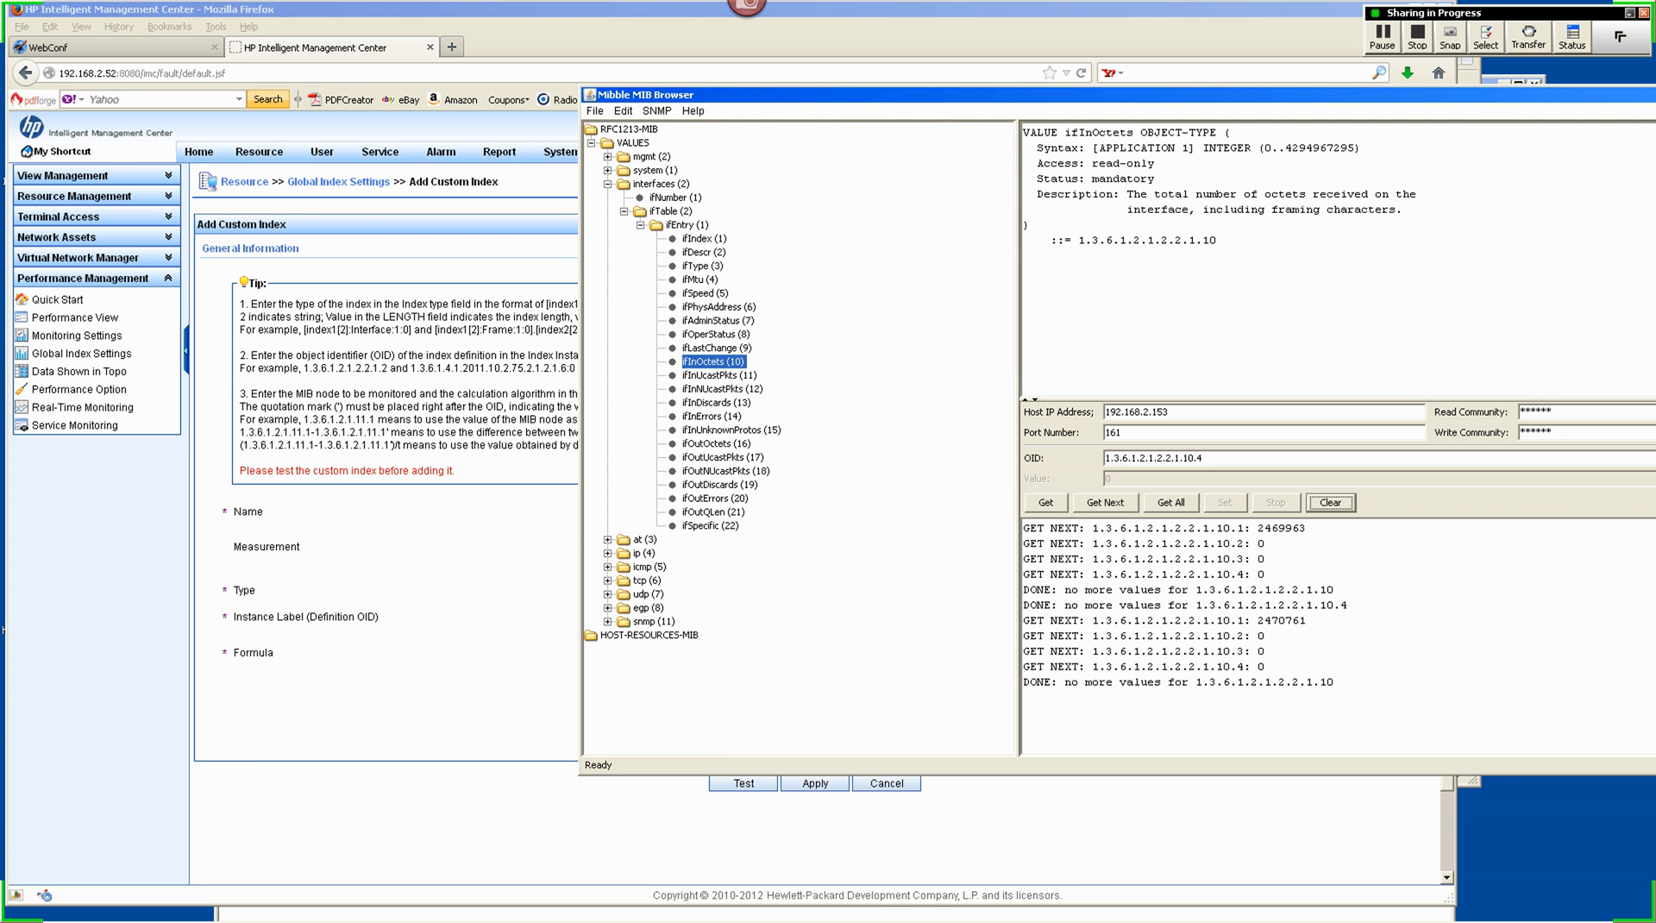
left_click_drag(1035, 95, 720, 66)
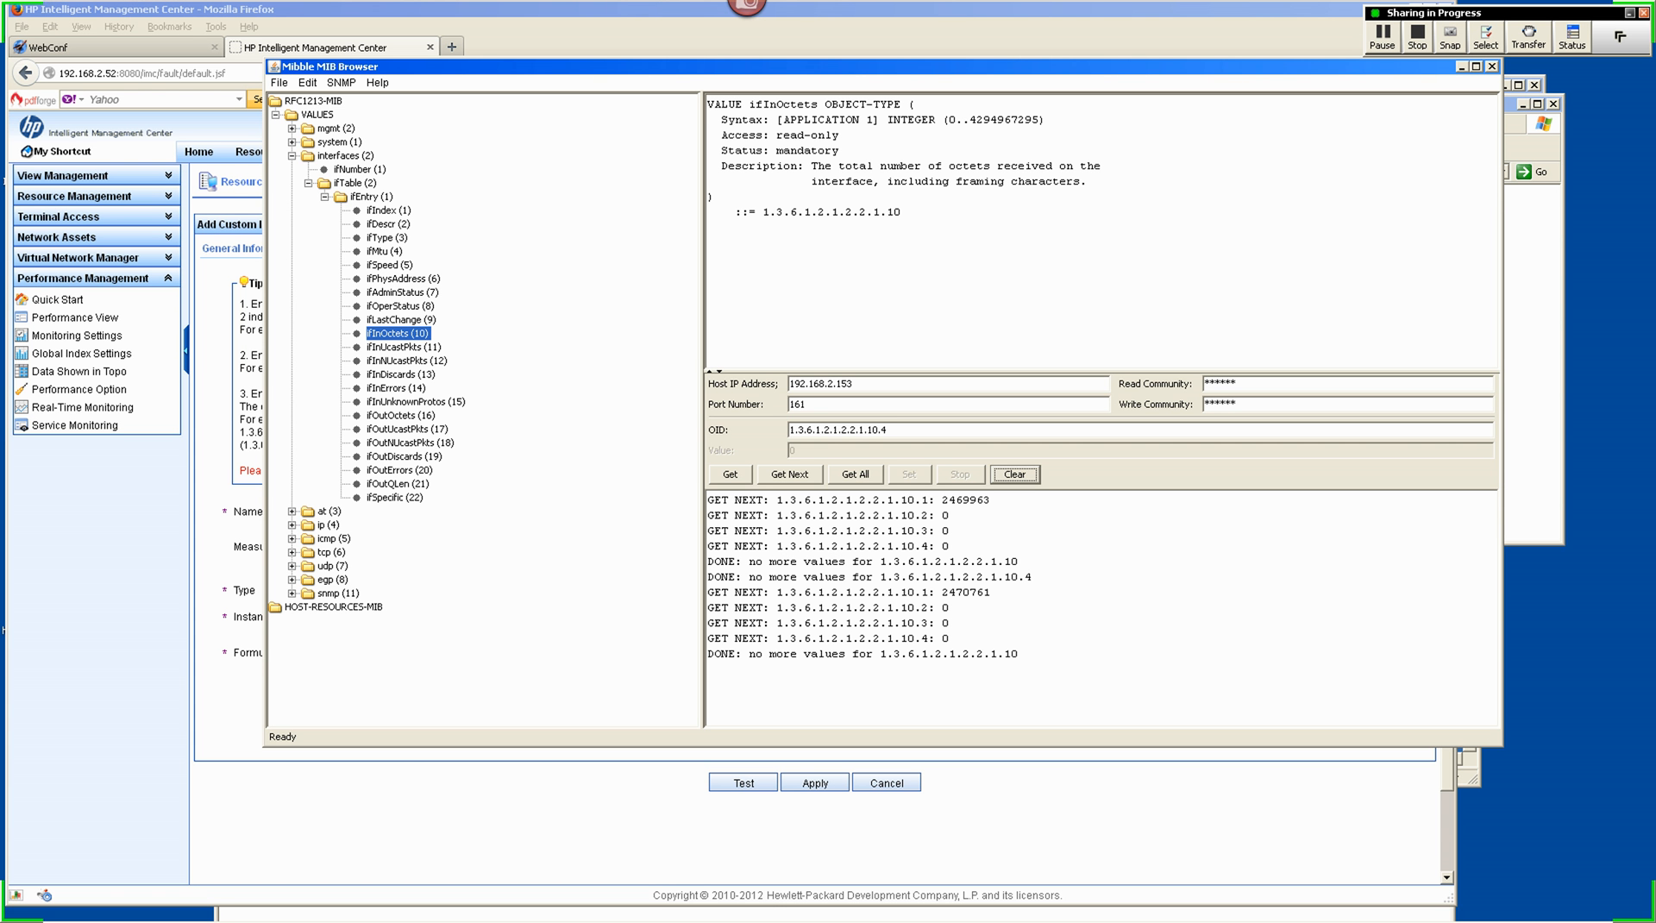
left_click_drag(962, 120, 1040, 120)
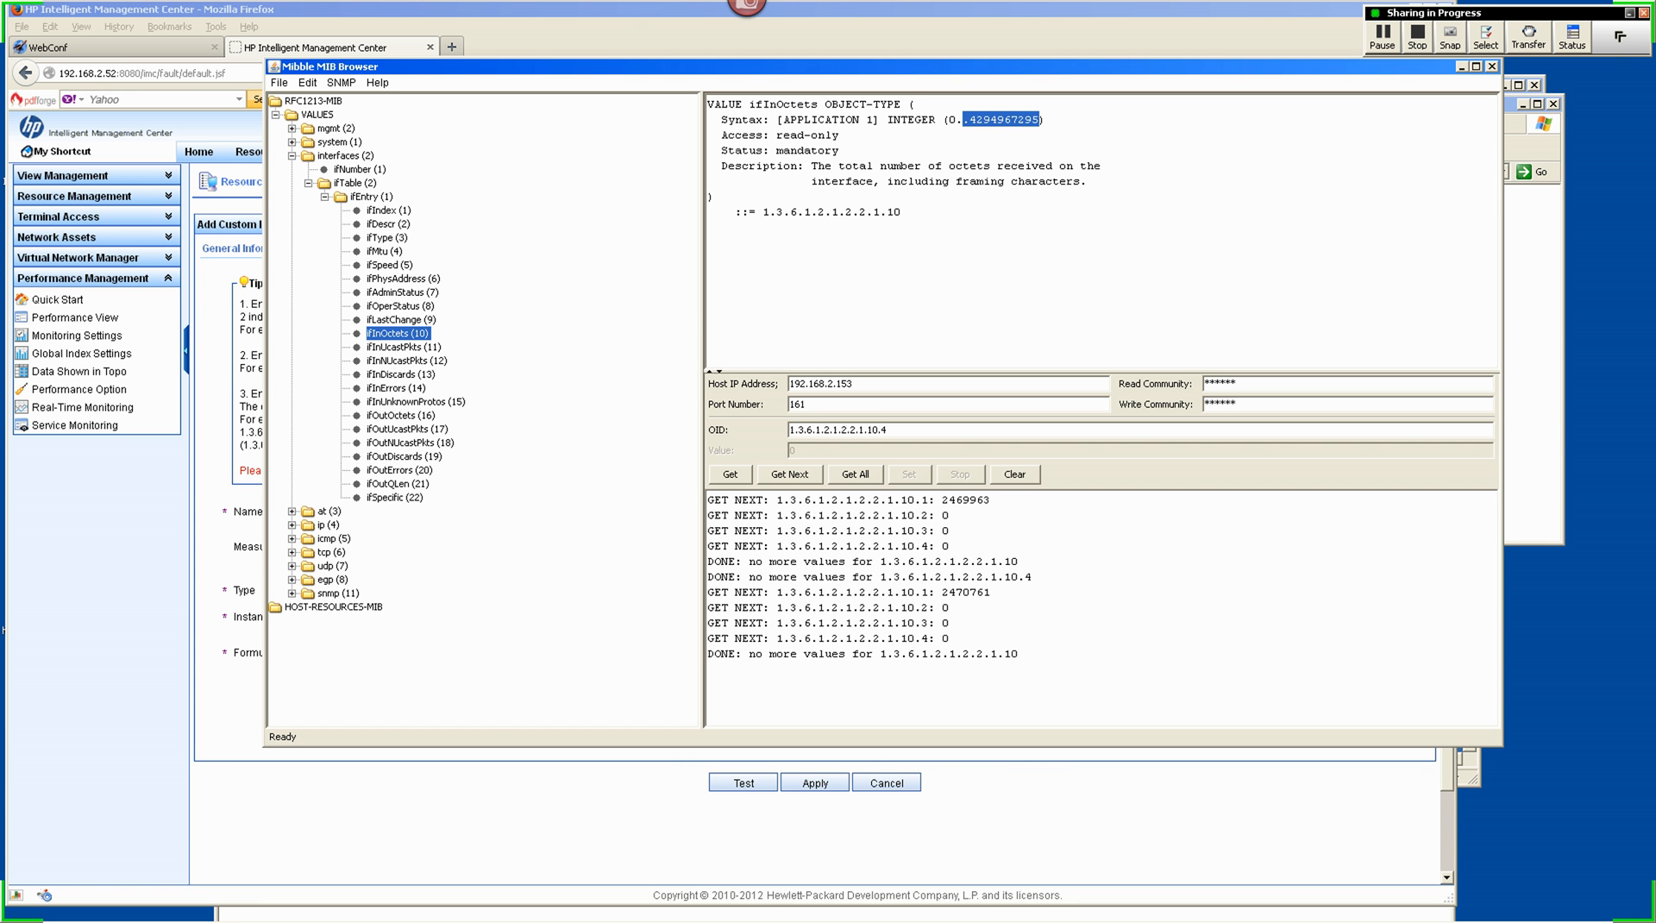
Step: Copy the ifInOctets OID from Mibble into the custom index's Formula field and build (1.3.6.1.2.1.2.2.1.10-1.3.6.1.2.1.2.2.1.10')/t
left_click_drag(901, 213, 763, 212)
key("ctrl+c")
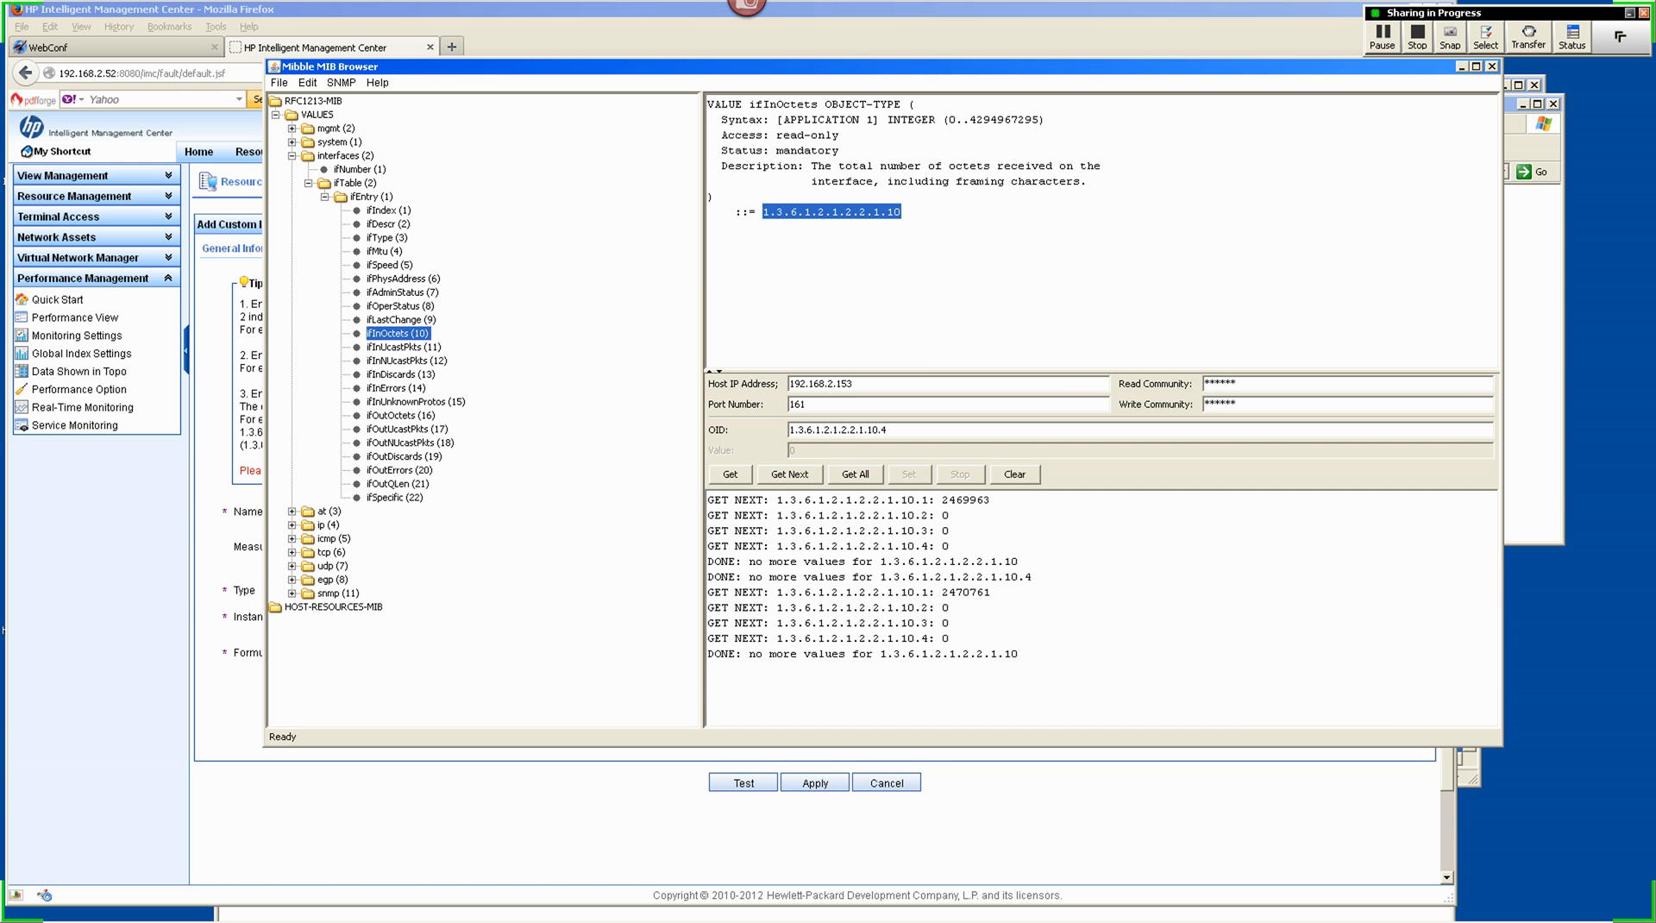
key("alt+Tab")
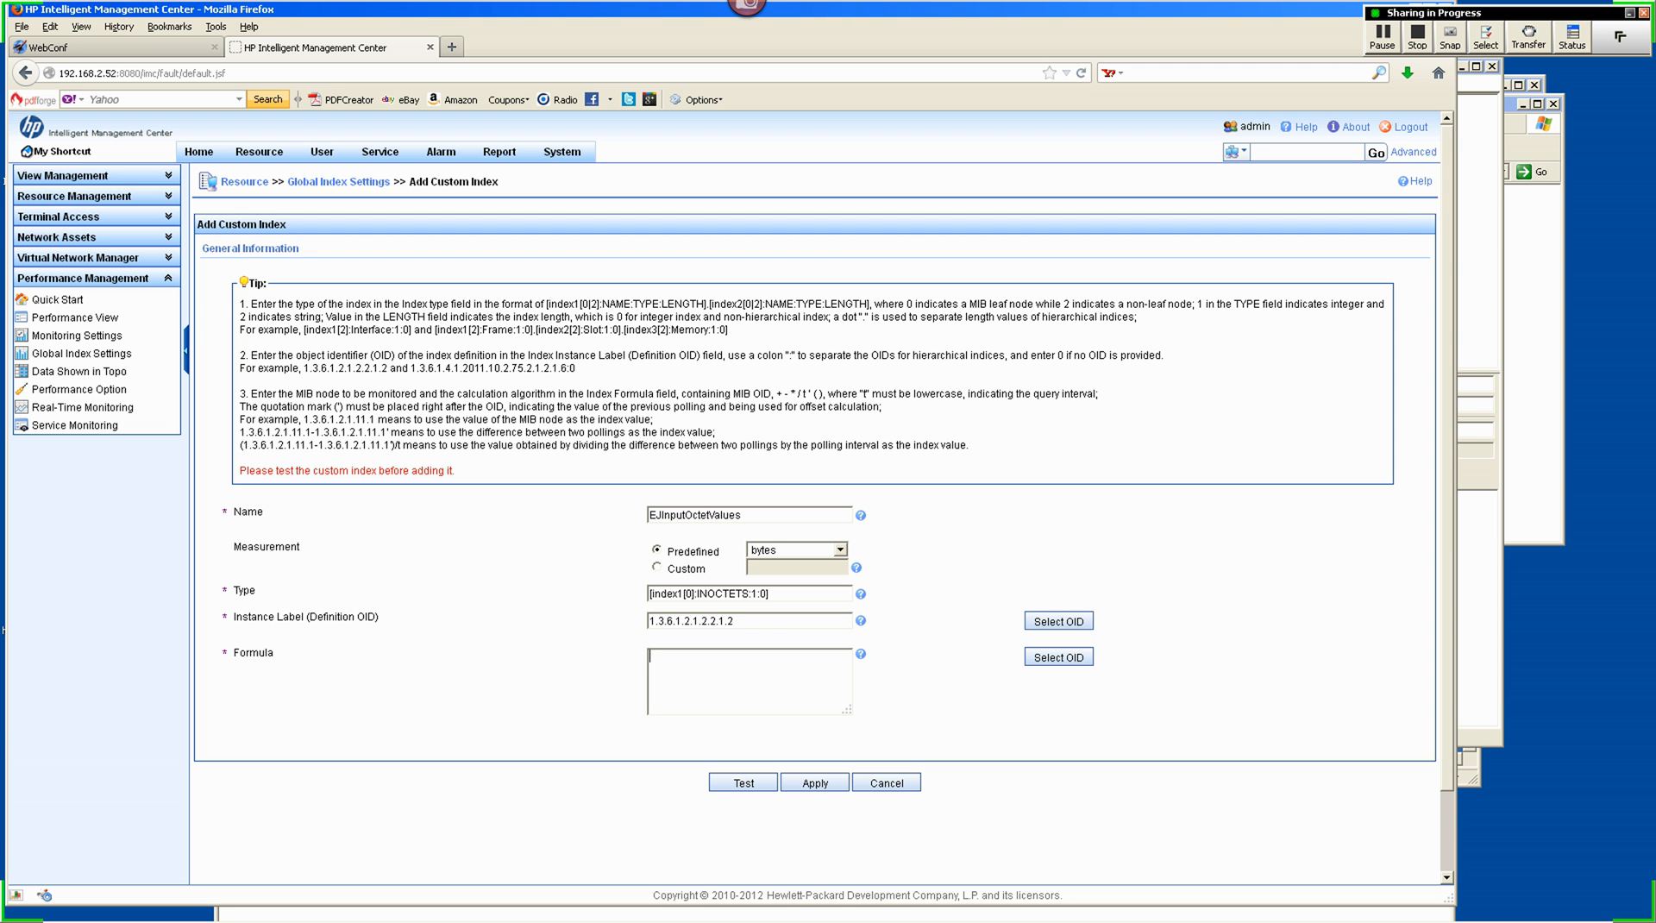
key("ctrl+v")
key("ctrl+v")
type("(")
type(")")
Step: Copy the whole formula, place the WordPad document beside the form's field labels and prefix its index type string with "Type Field:"
key("ctrl+a")
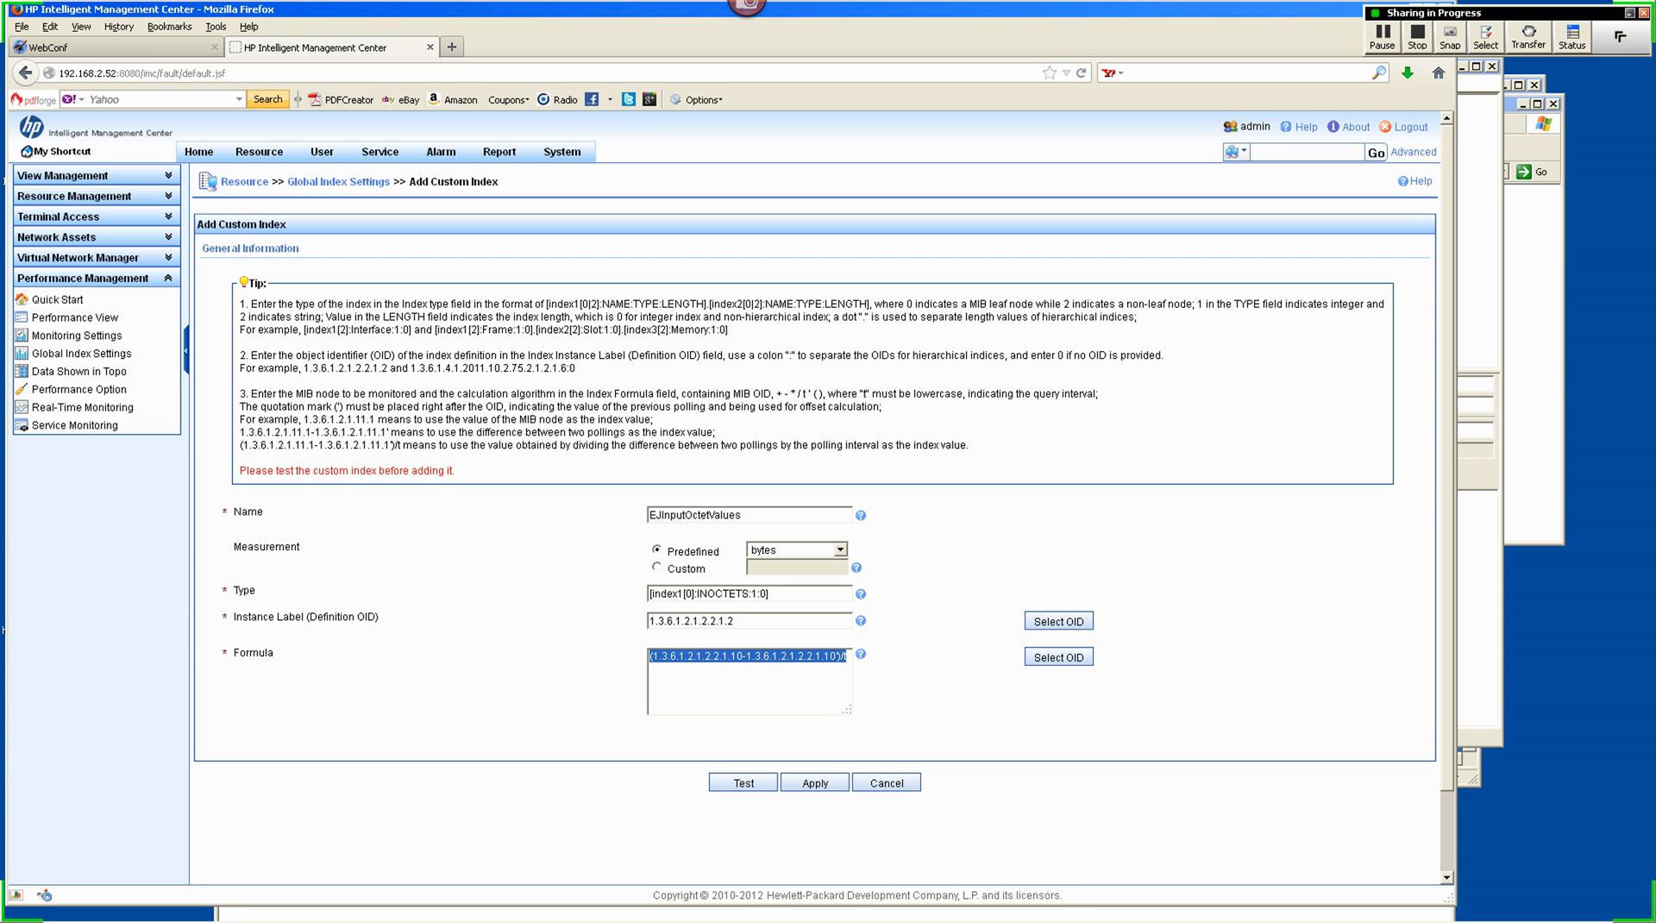
mouse_move(681, 920)
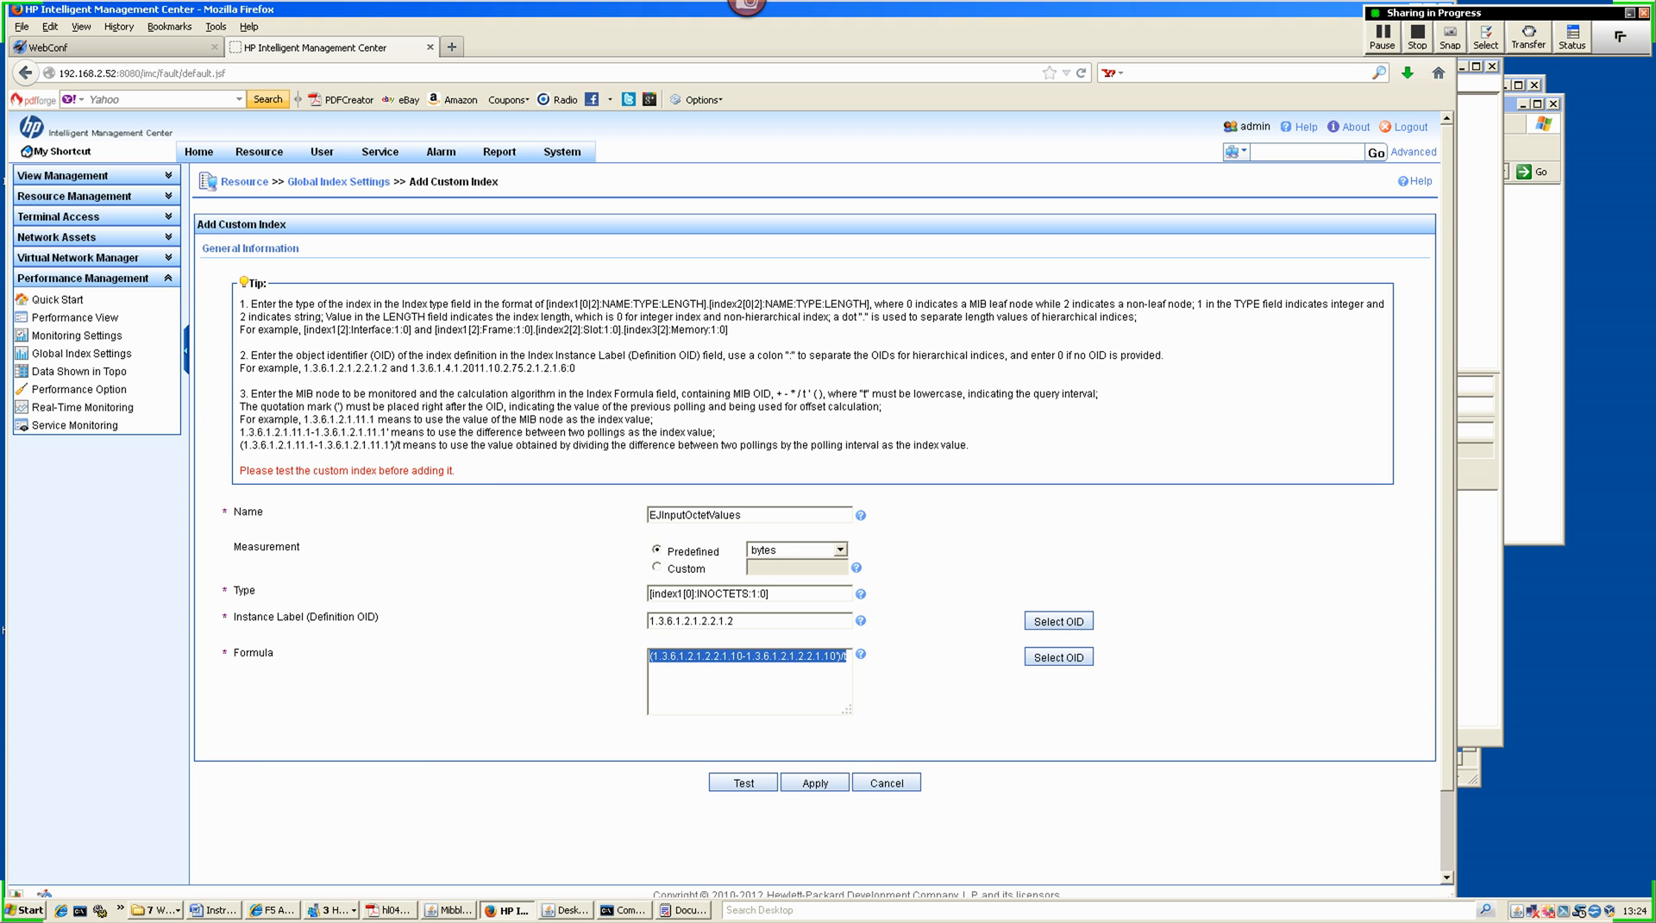
left_click(682, 909)
left_click(526, 489)
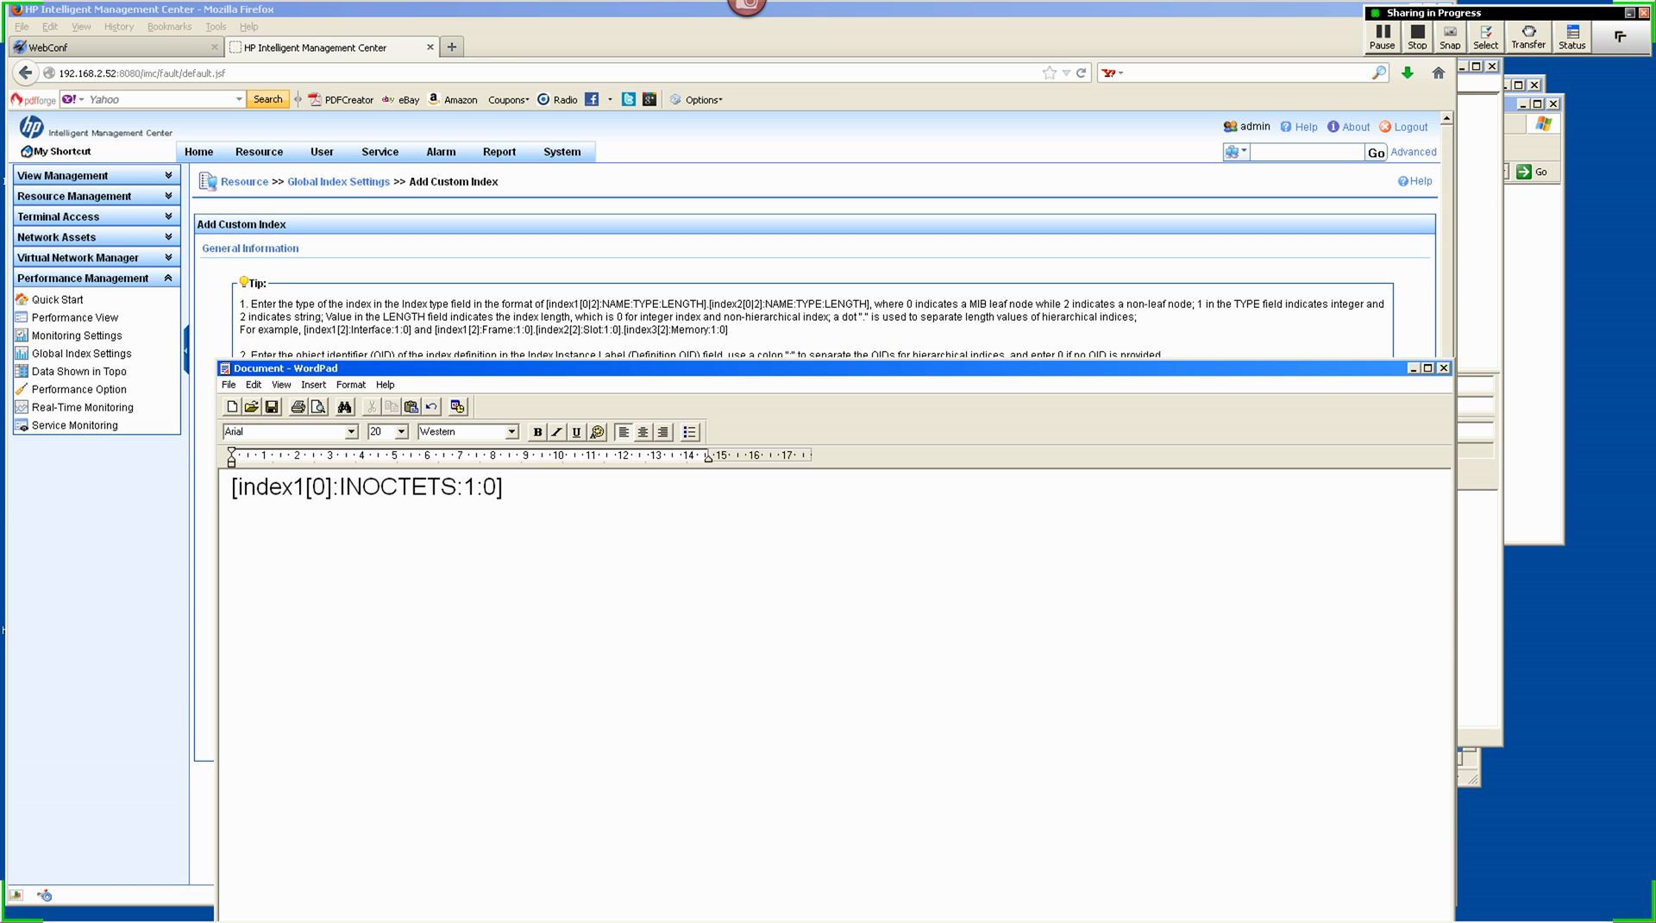
key("ctrl+a")
left_click(232, 488)
left_click_drag(604, 368, 1091, 146)
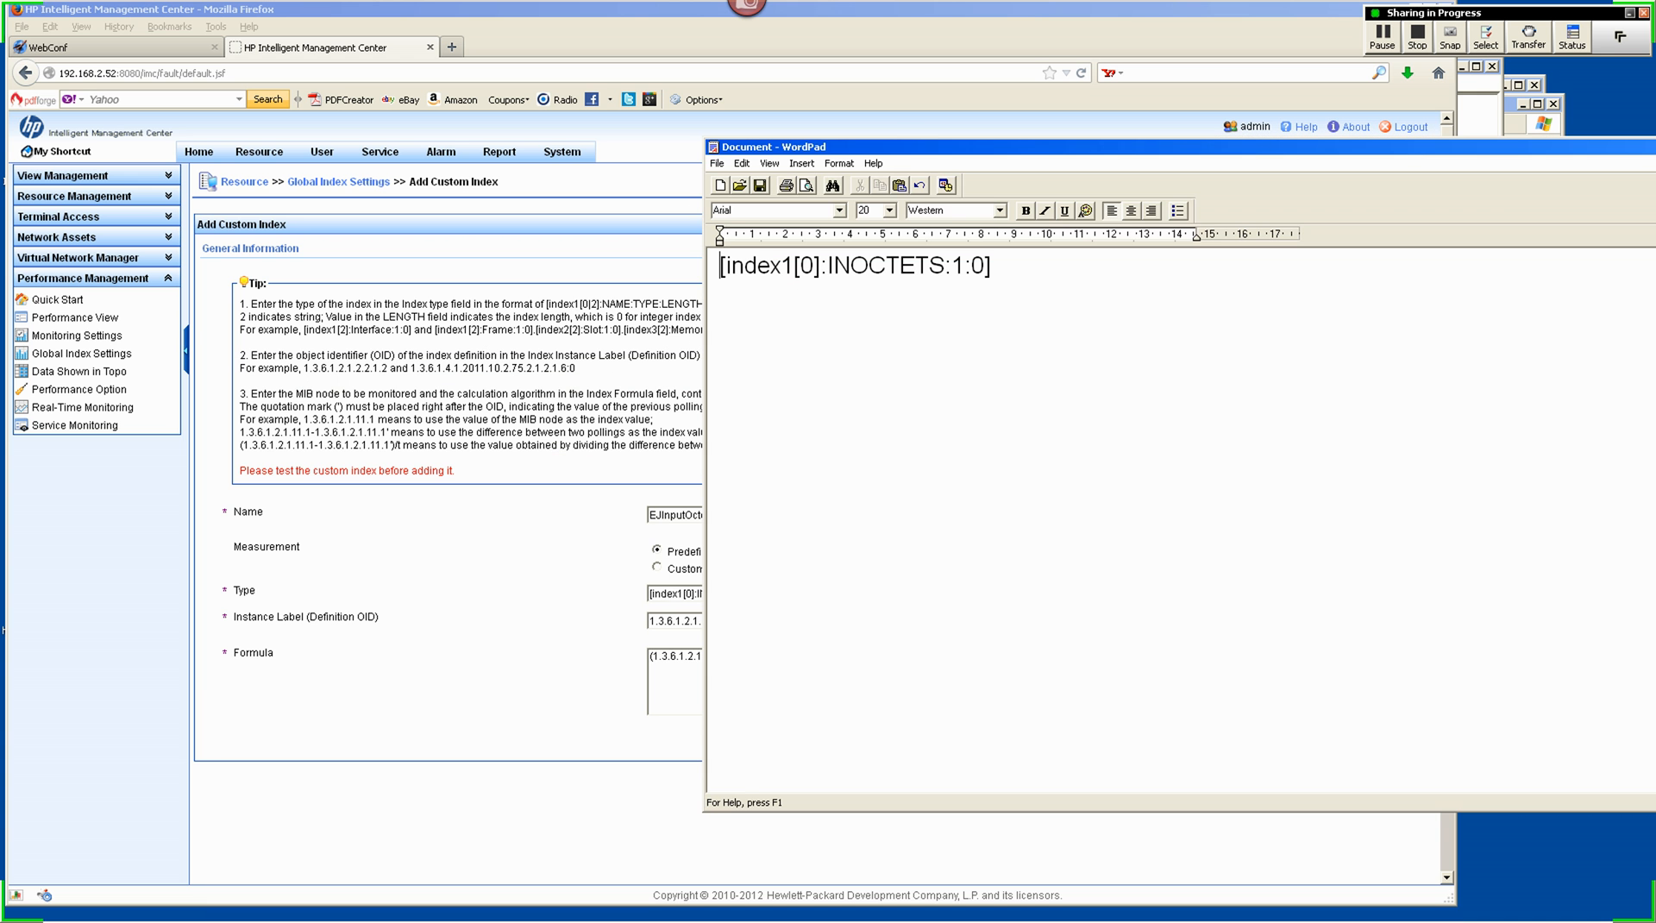
type("T")
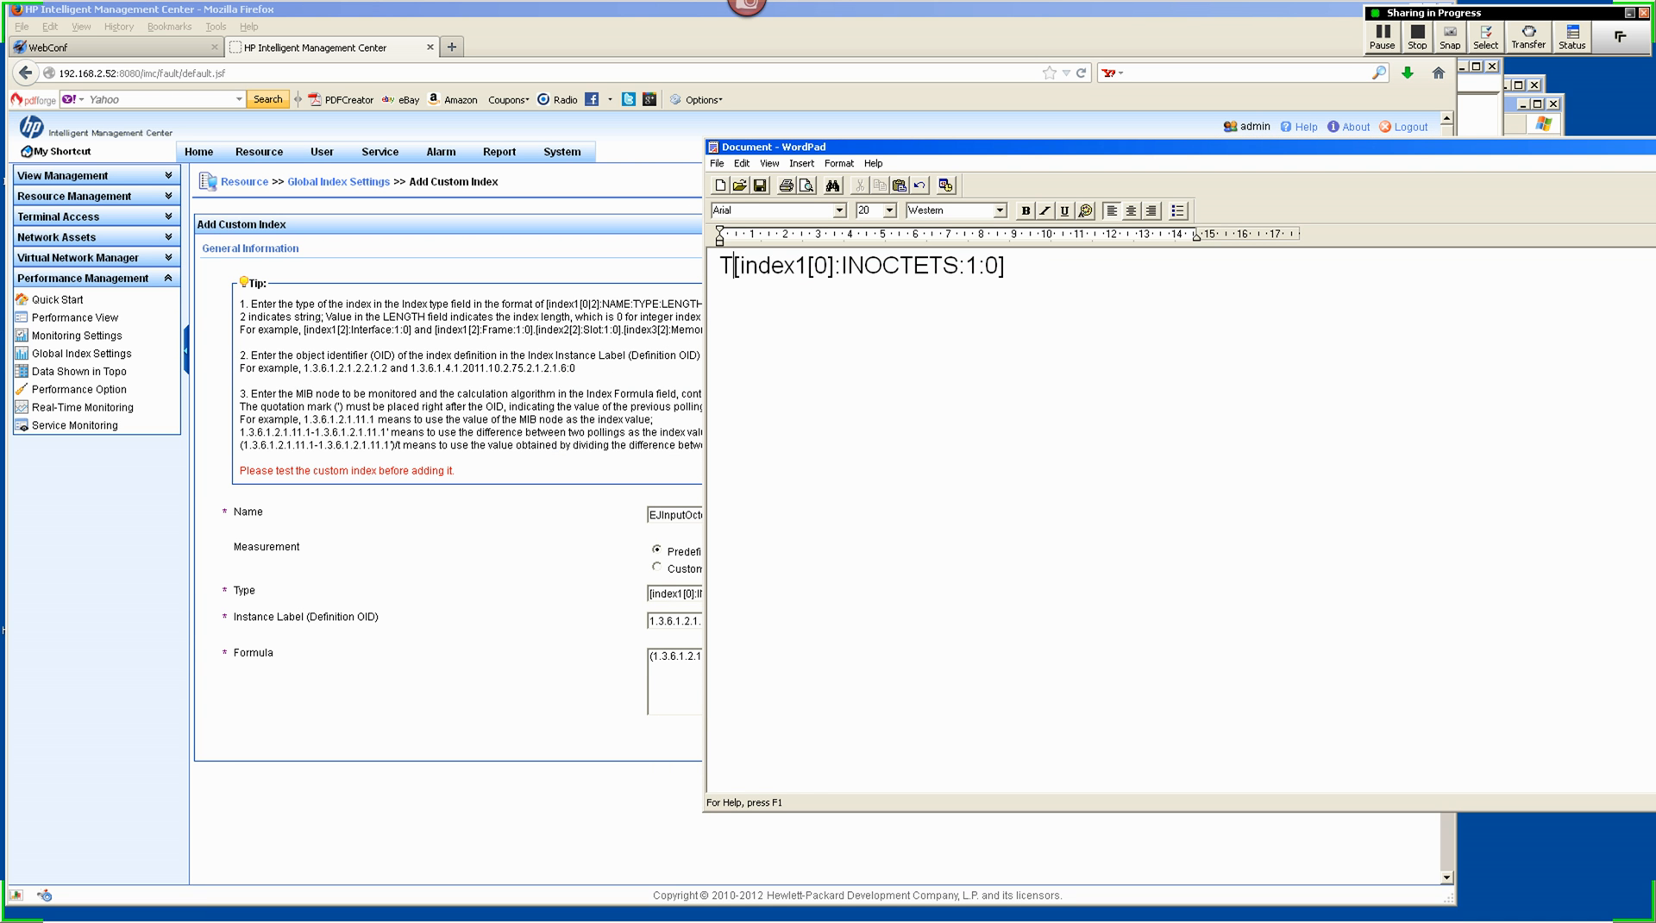
type("ype Fiel")
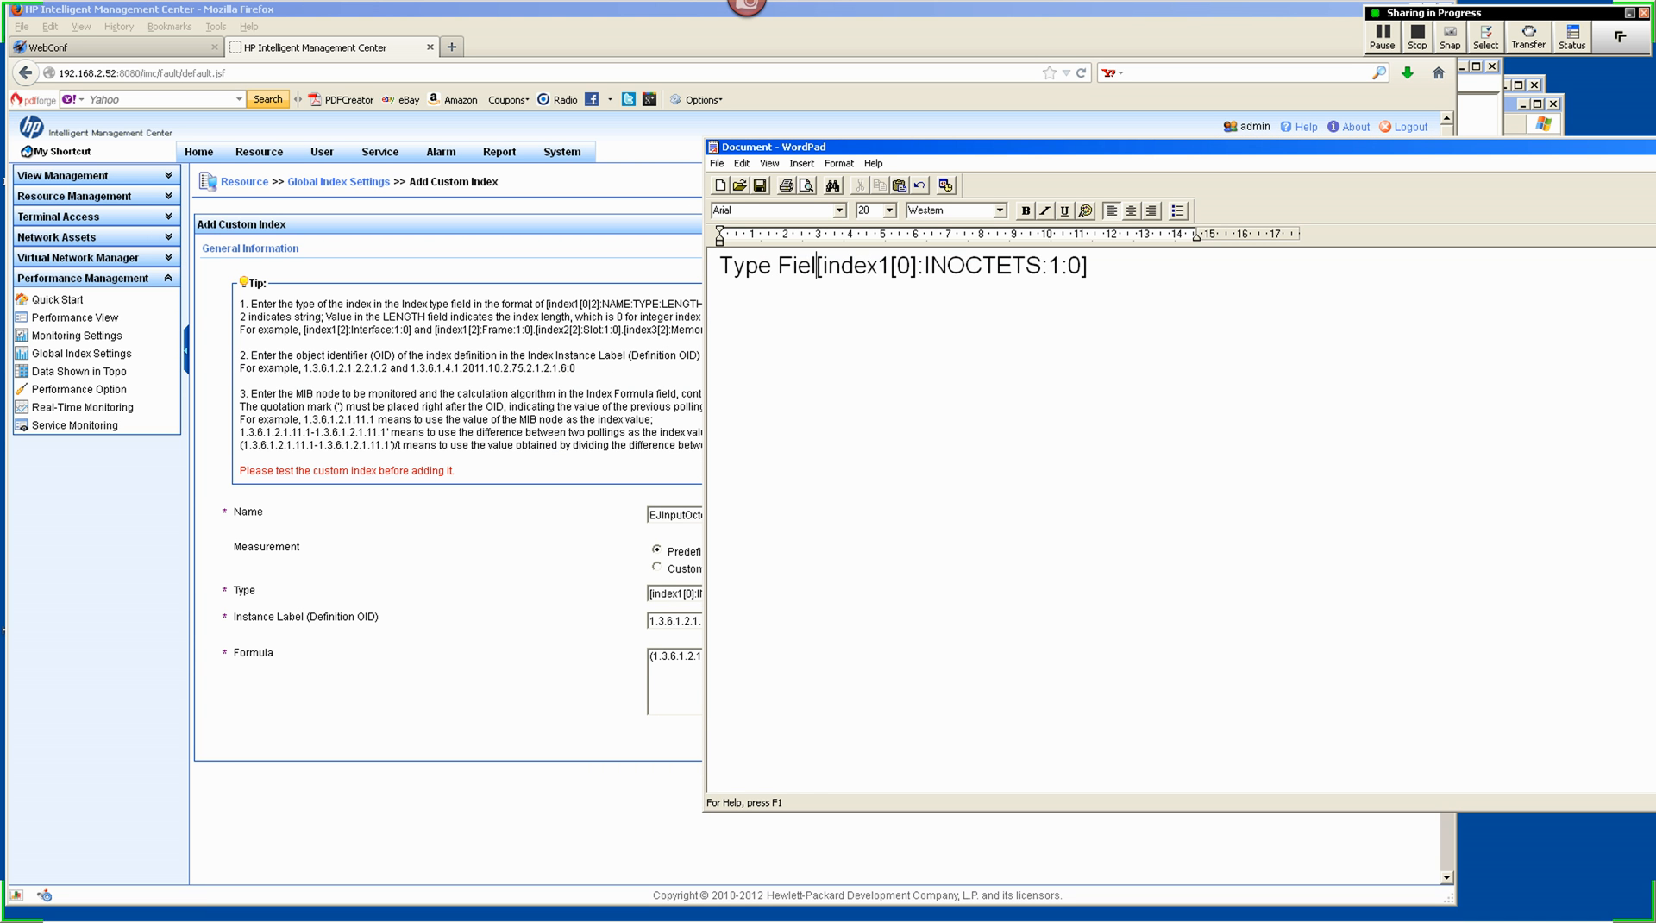
type("d:")
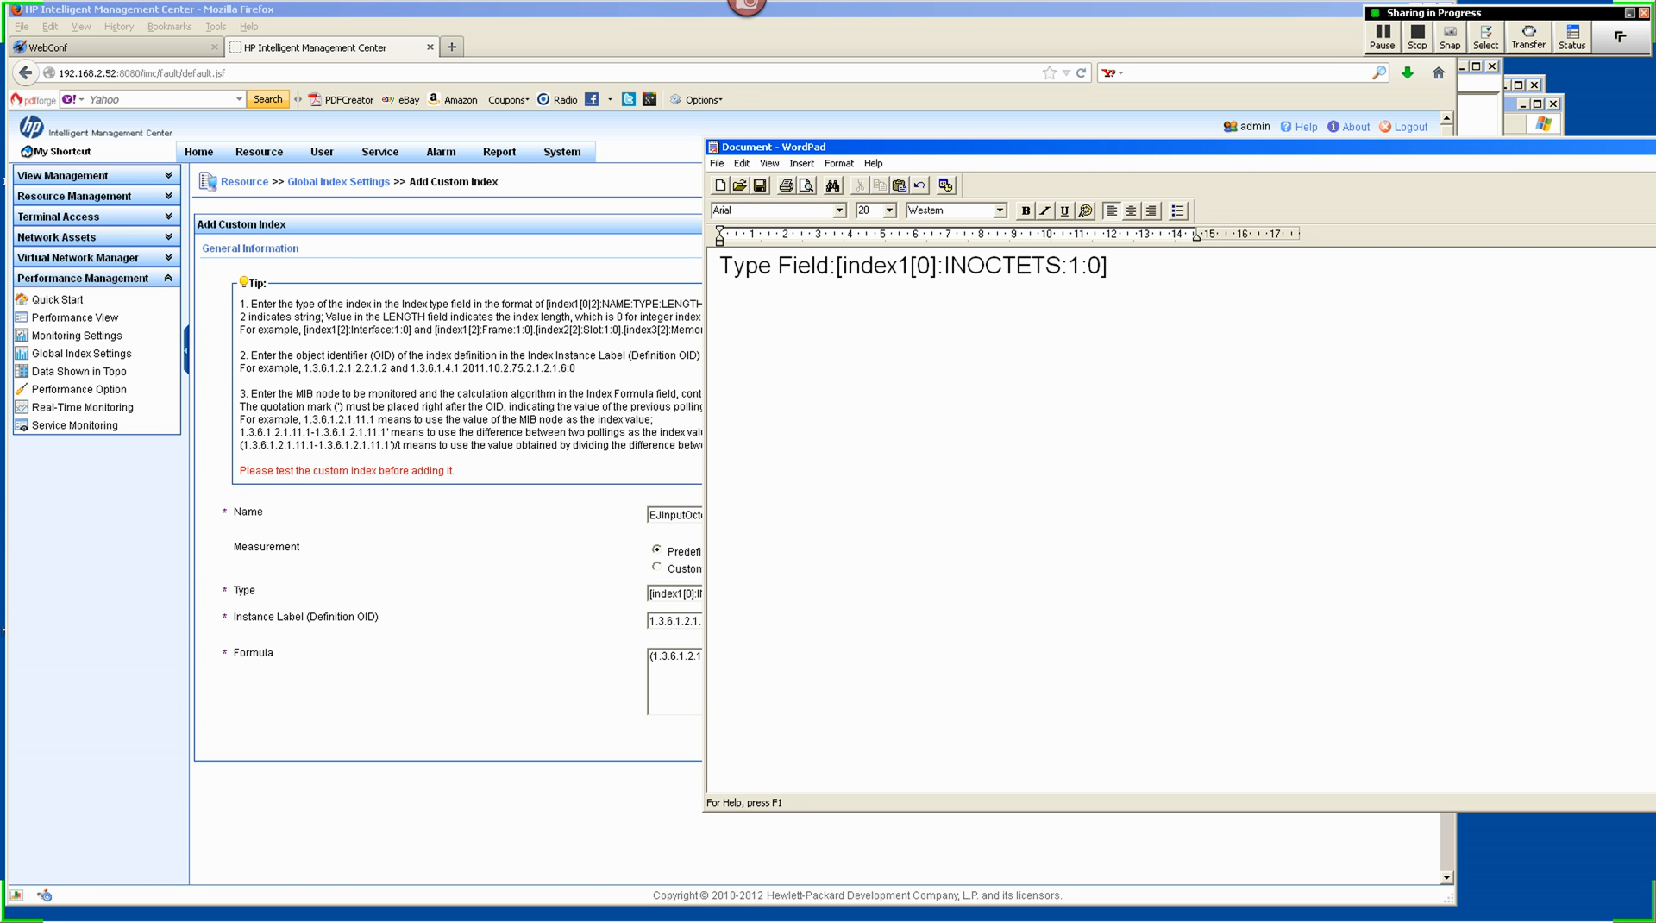
Step: Add two lines labelled "Instance Field:" and "Formula:" below the type line in the WordPad document
key("Return")
type("Instance Fei")
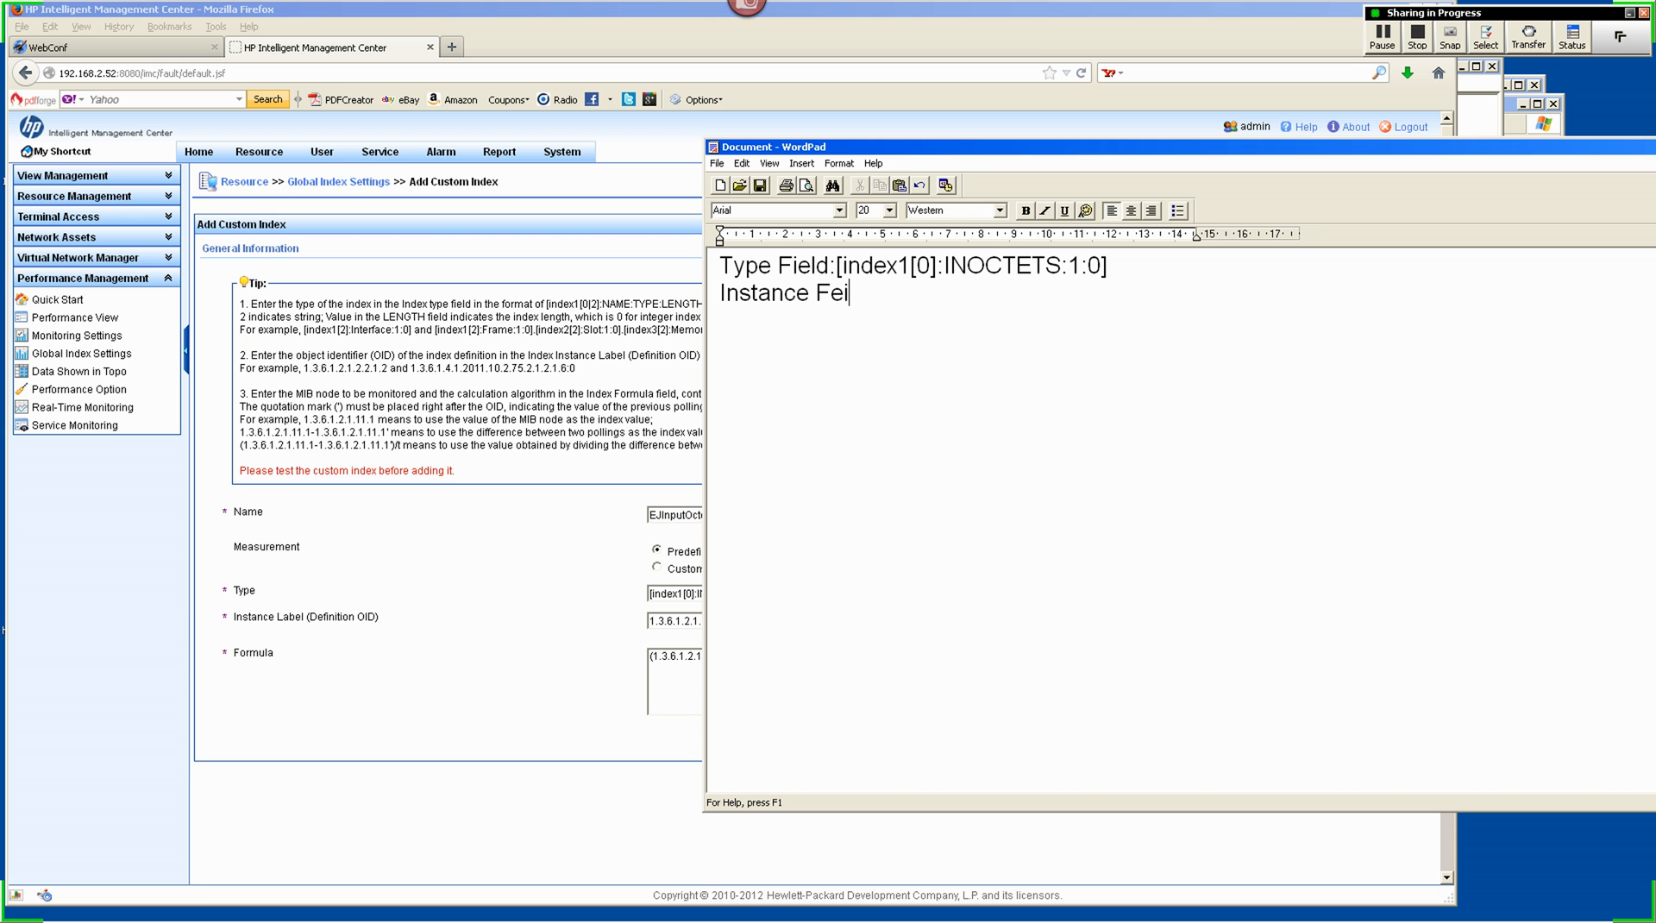
key("BackSpace")
key("BackSpace")
type("ield:")
key("Return")
type("Fr")
key("BackSpace")
type("ormula")
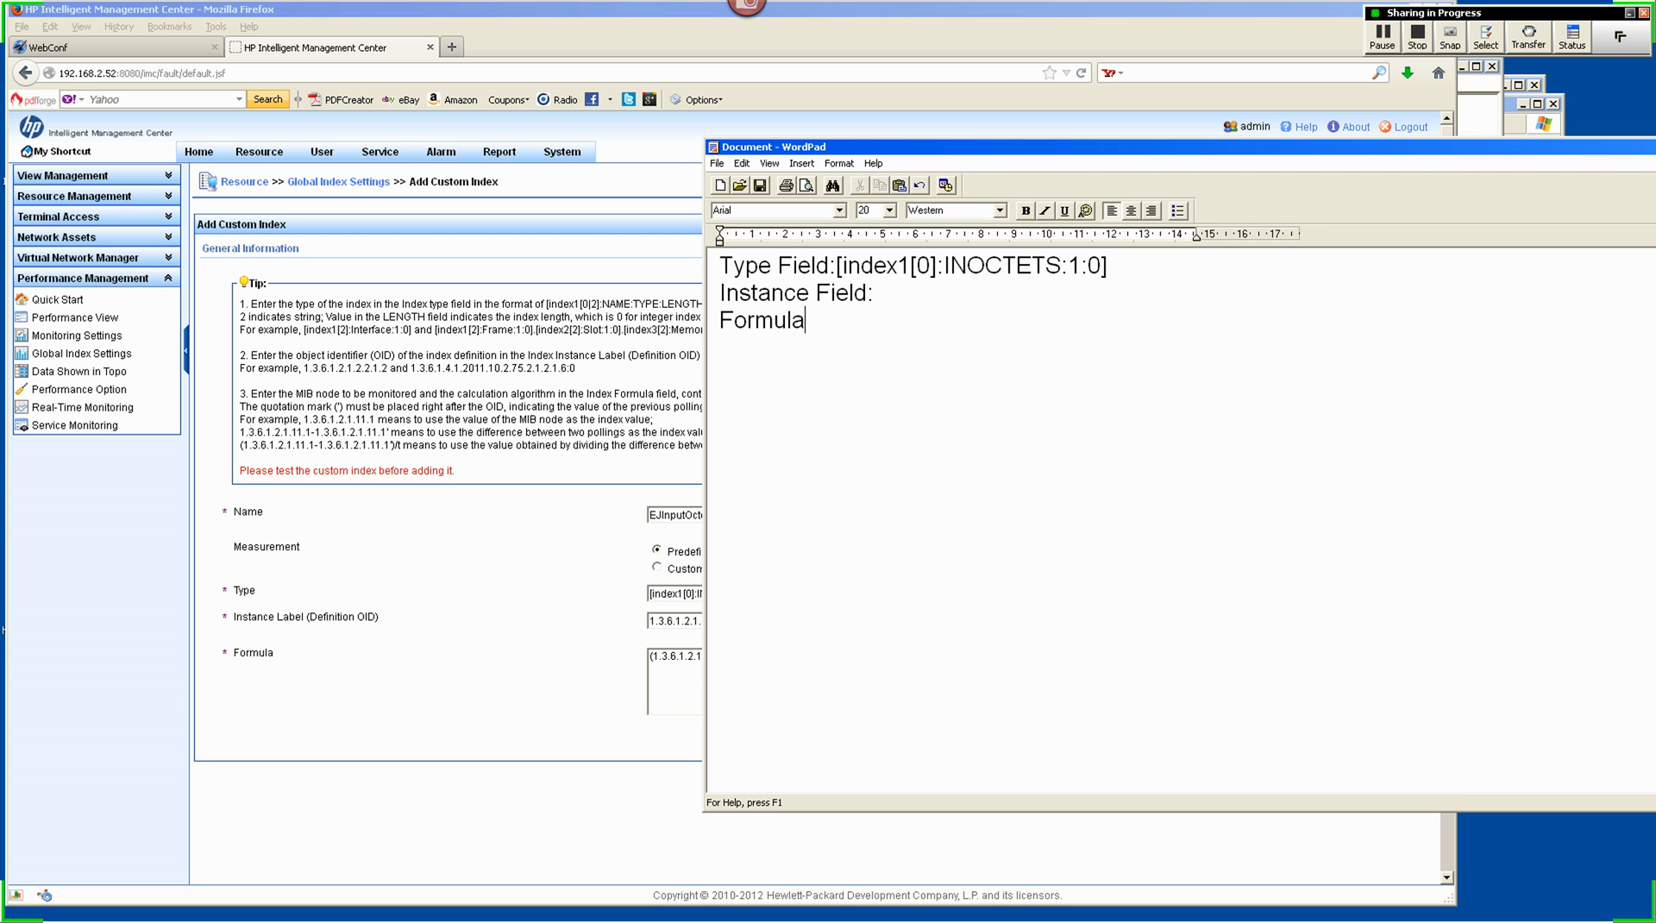
type(":")
Step: Paste the copied formula (1.3.6.1.2.1.2.2.1.10-1.3.6.1.2.1.2.2.1.10')/t after the "Formula:" label and join its halves on one line, deleting the hyphen between them
type("(1.3.6.1.2.1.2.2.1.10-1.3.6.1.2.1.2.2.1.10')/t")
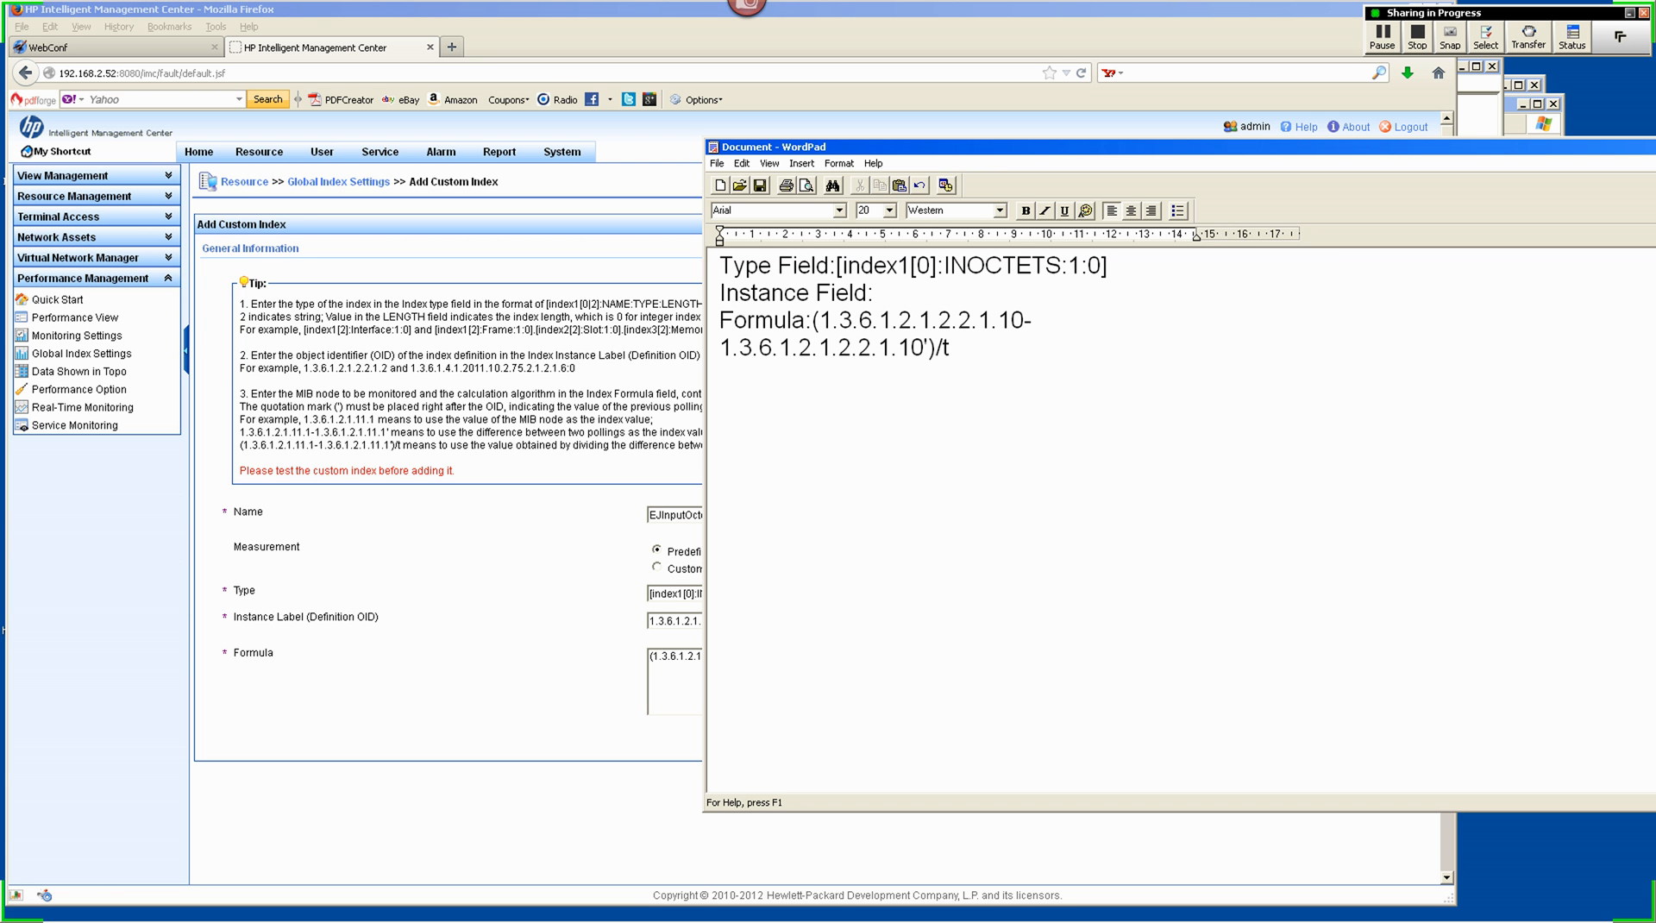
key("Home")
key("BackSpace")
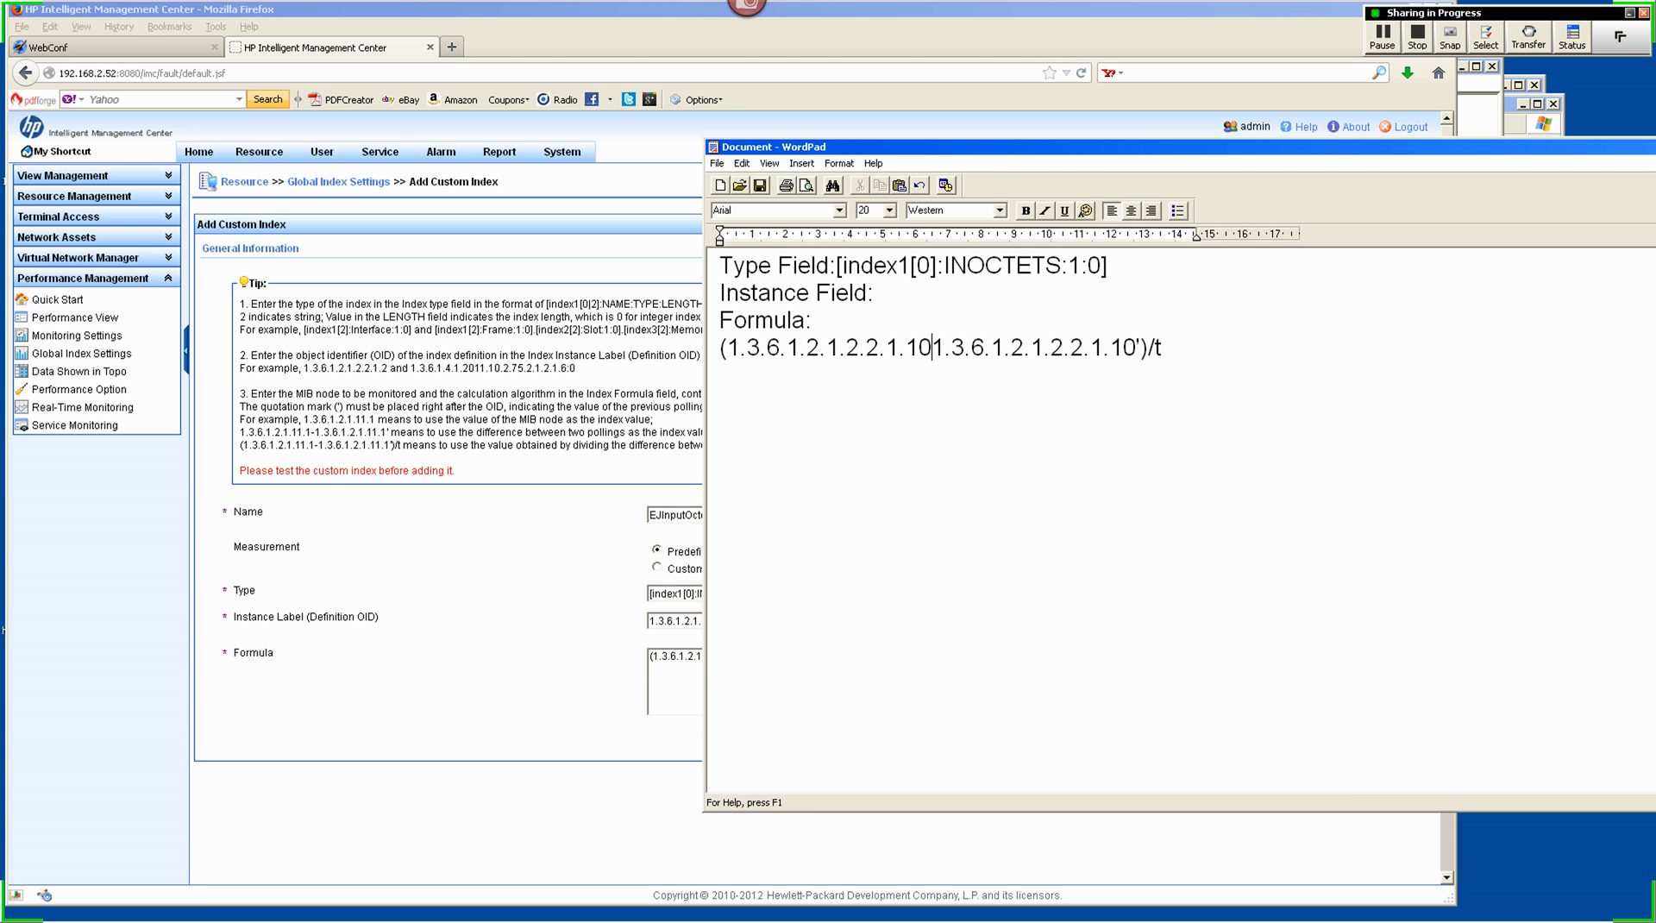
left_click_drag(1197, 236, 1300, 236)
left_click(727, 347)
Step: Copy the Instance Label OID 1.3.6.1.2.1.2.2.1.2 from the custom index form to the "Instance Field:" line in the WordPad document
key("alt+Tab")
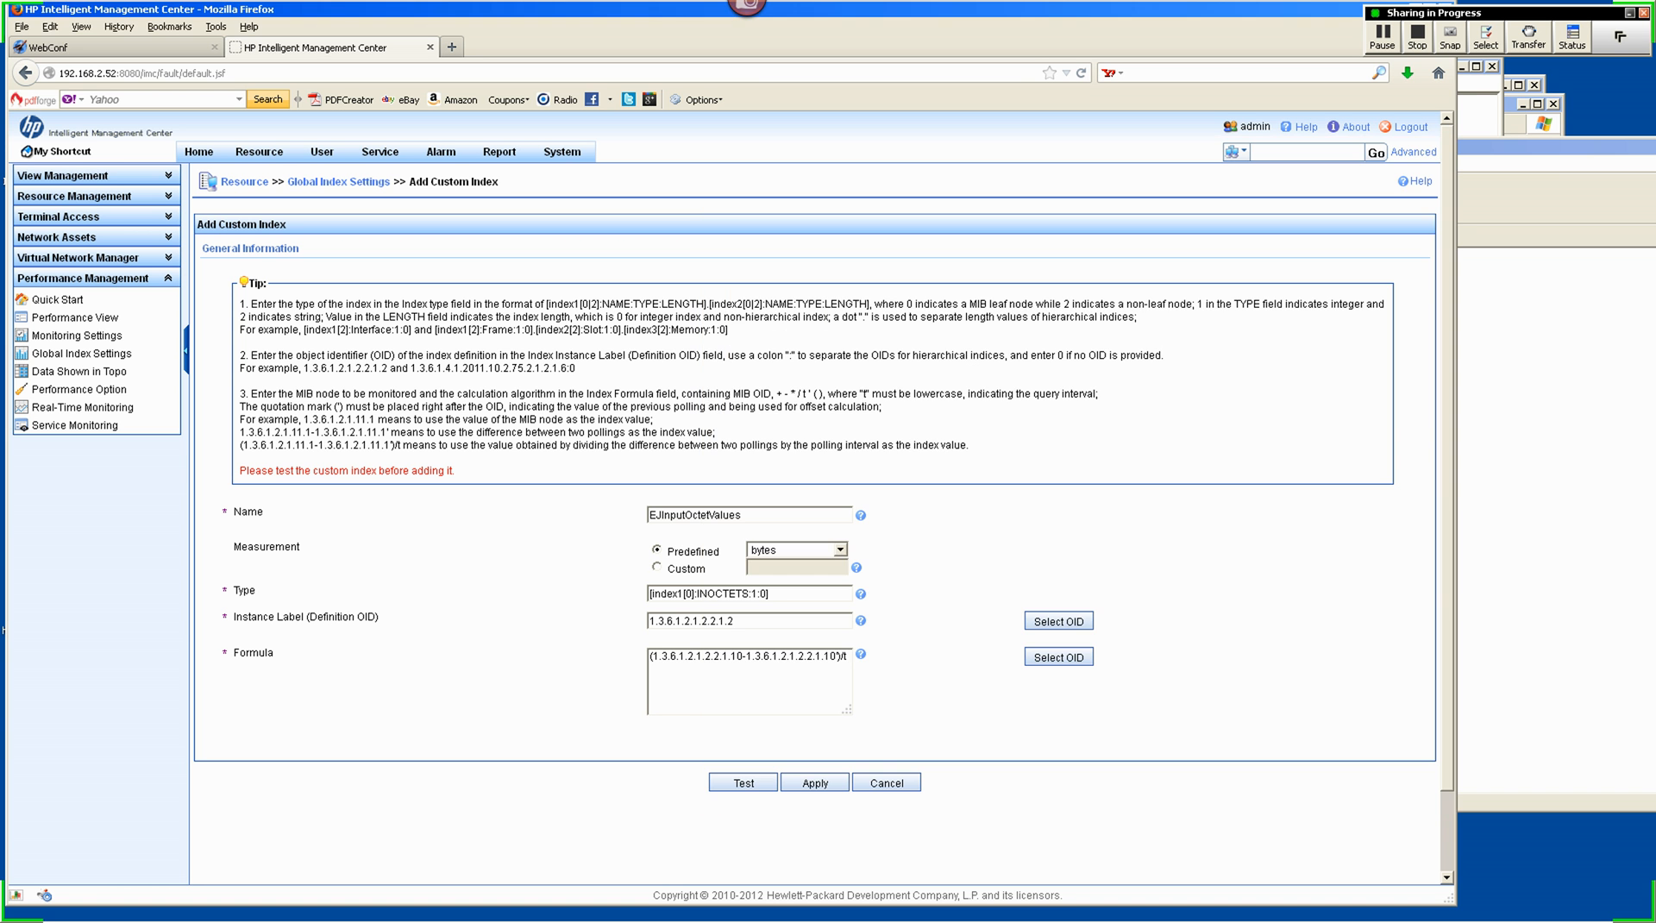
left_click_drag(735, 621, 649, 621)
key("ctrl+c")
key("alt+Tab")
left_click(875, 293)
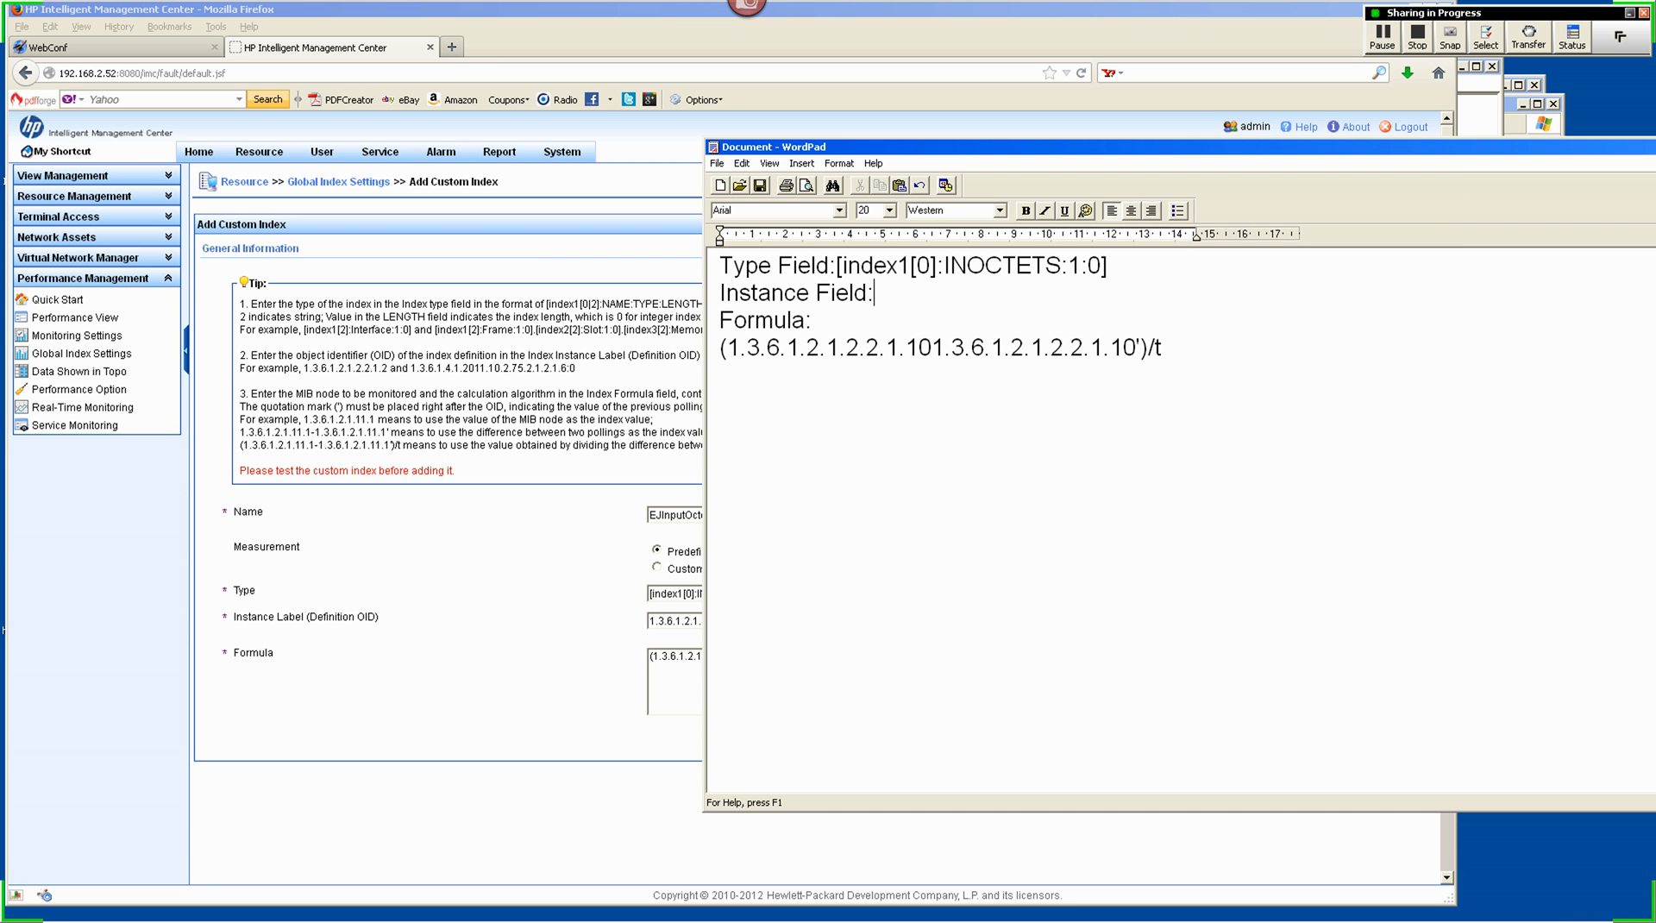
key("ctrl+v")
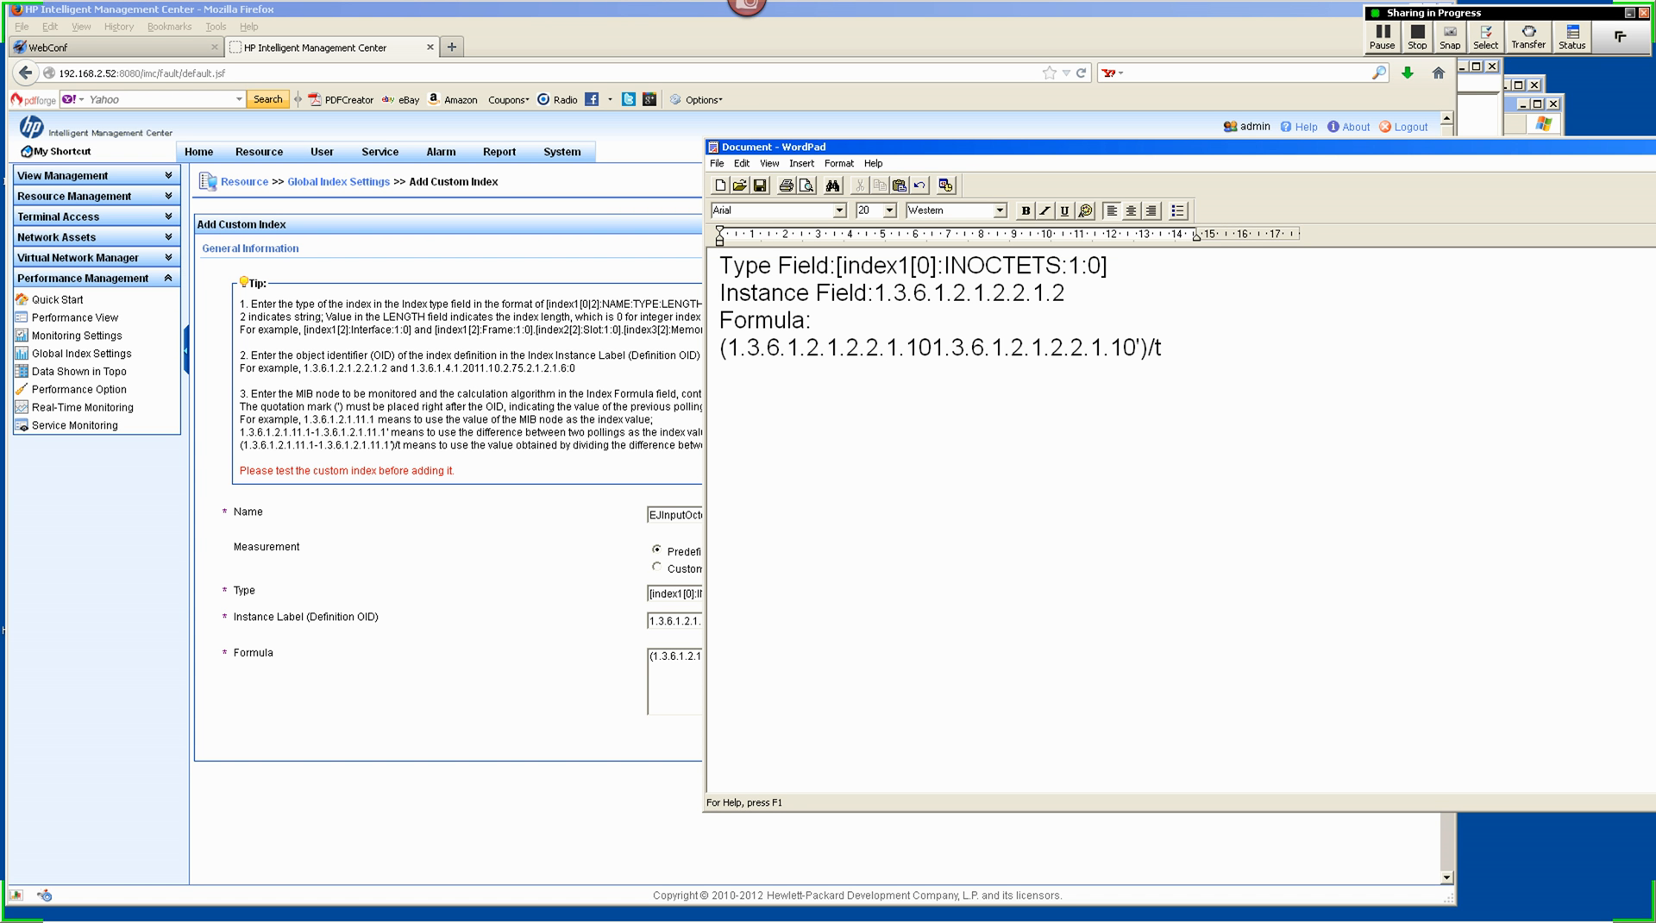
Step: Review the custom index form's name, predefined measurement unit, type string and Instance Label OID, keeping bytes as the unit
key("alt+Tab")
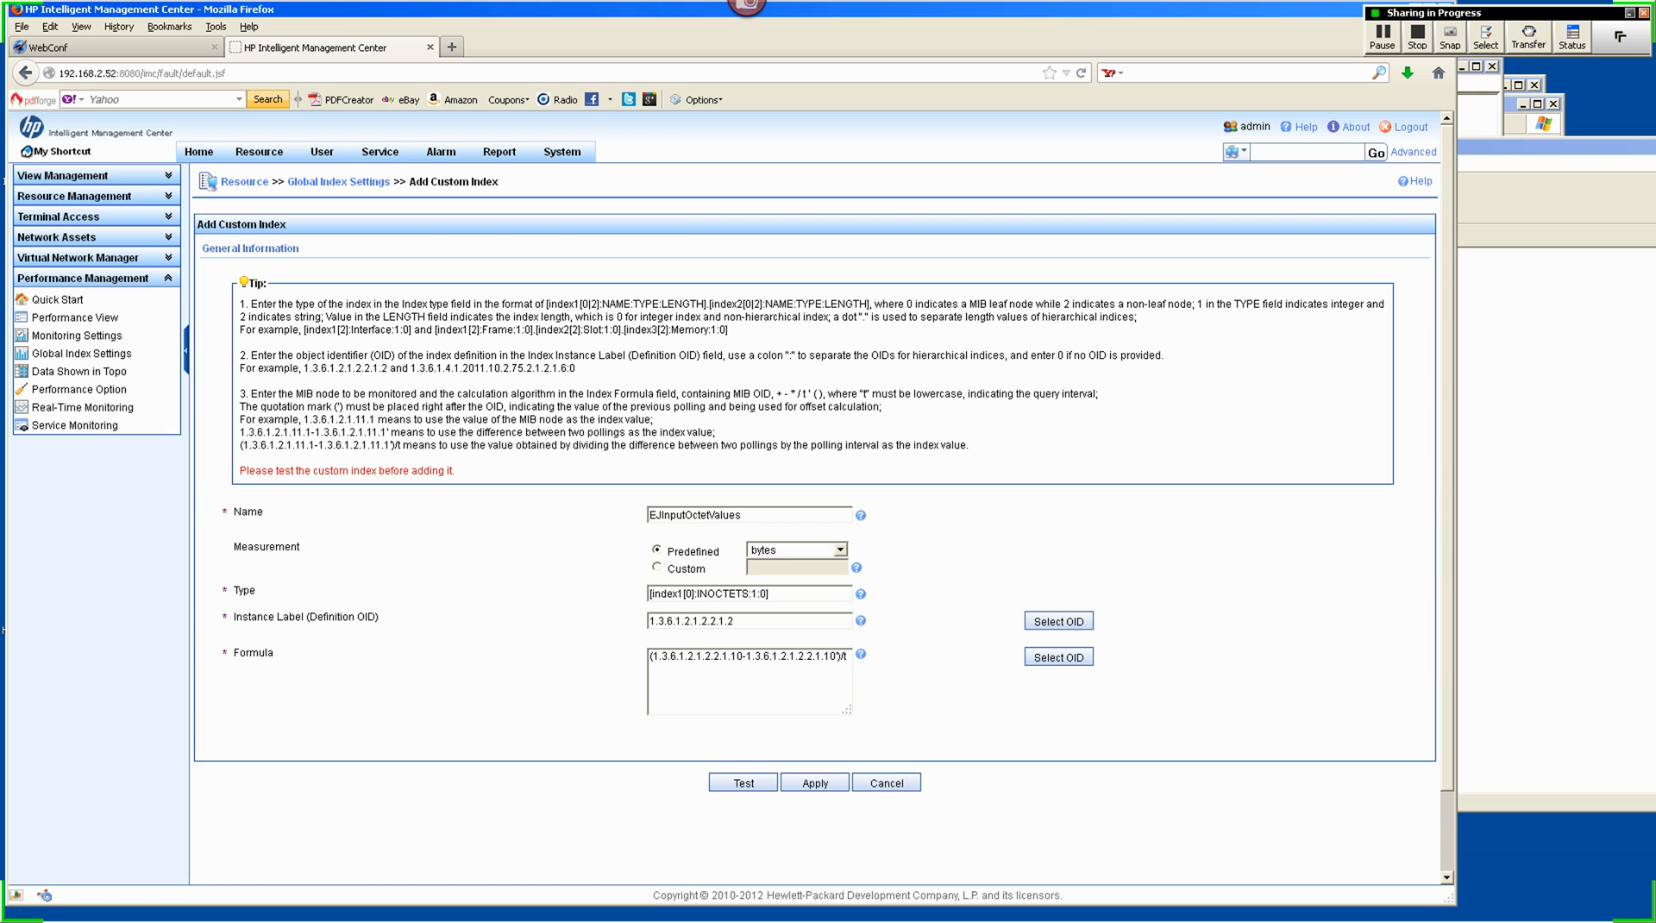
double_click(695, 515)
left_click(840, 550)
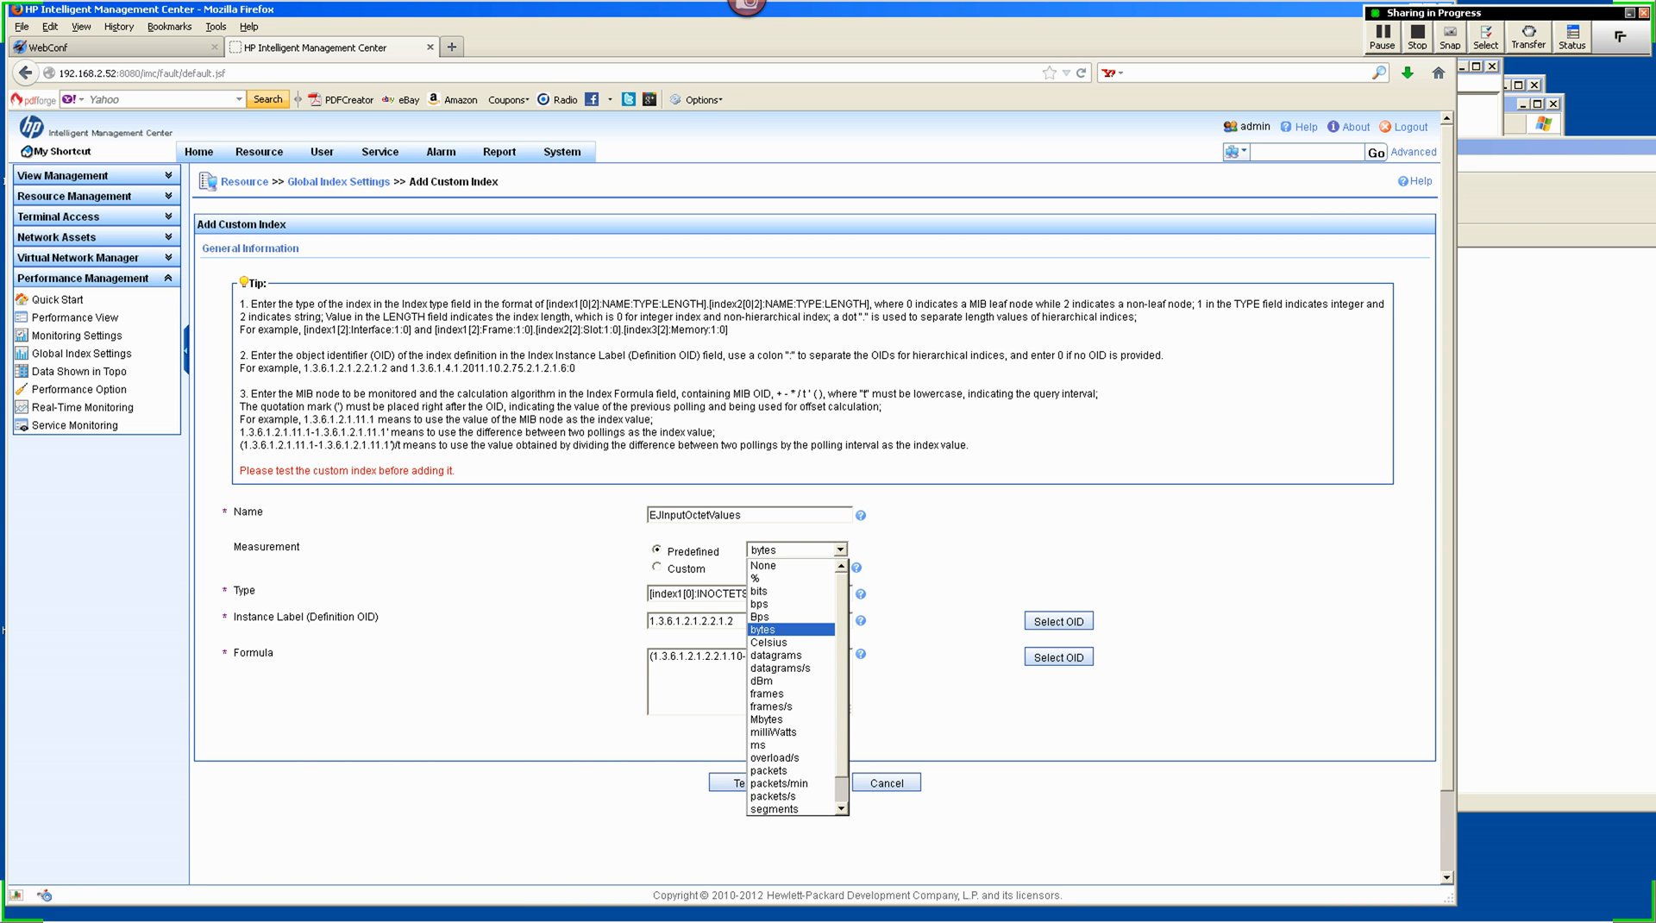
left_click(790, 629)
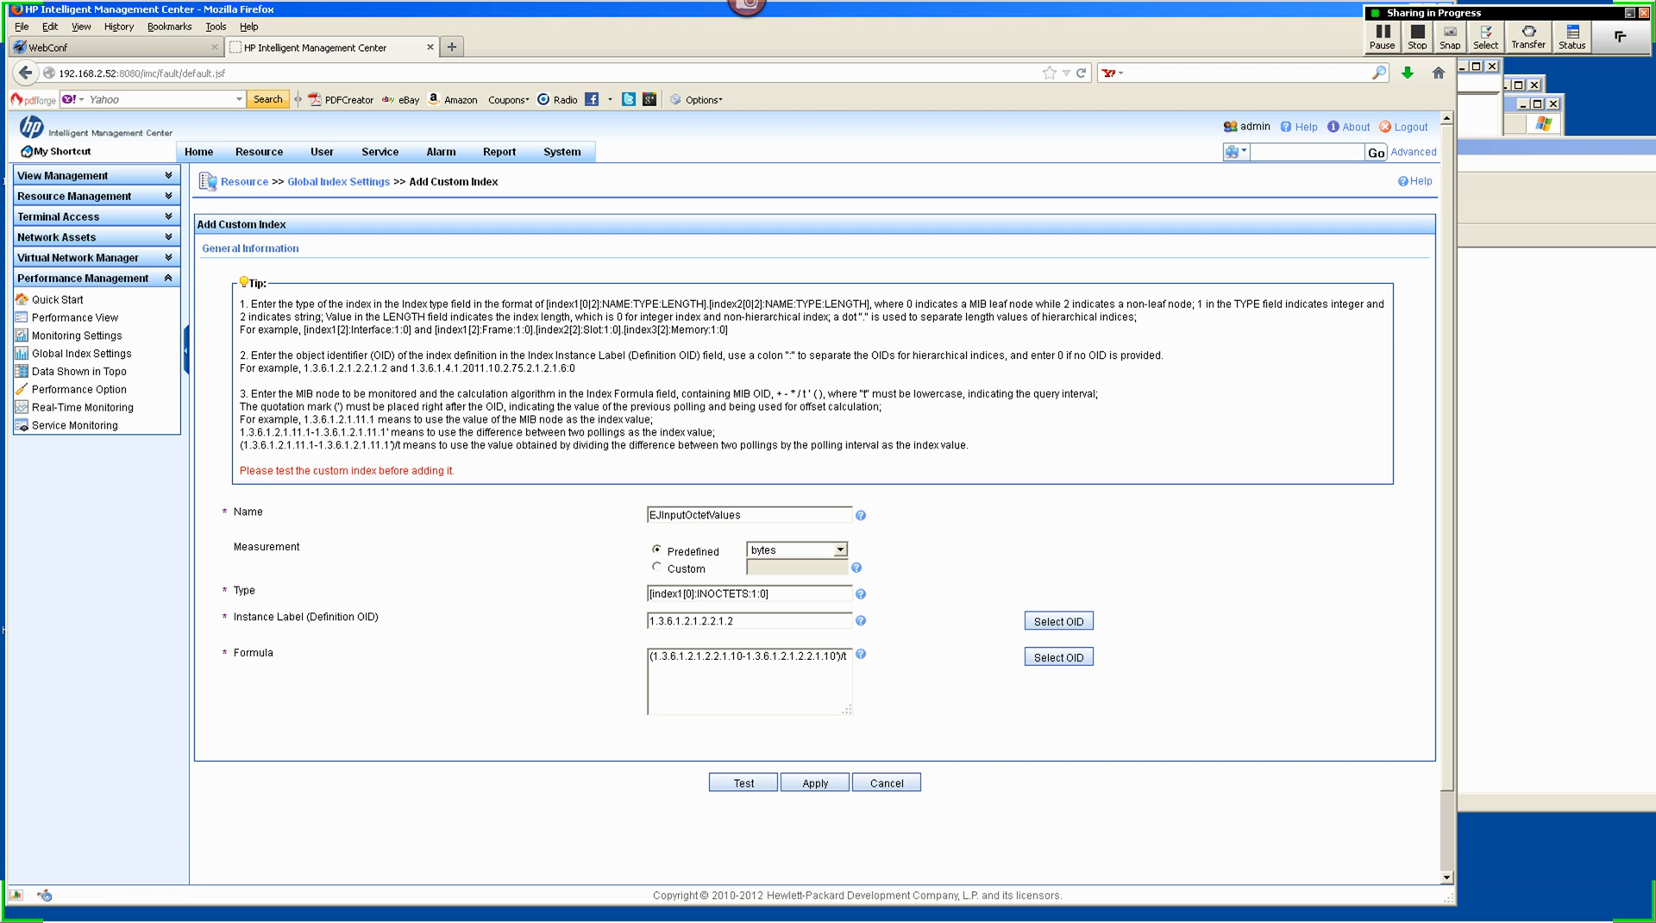
left_click_drag(770, 594, 654, 595)
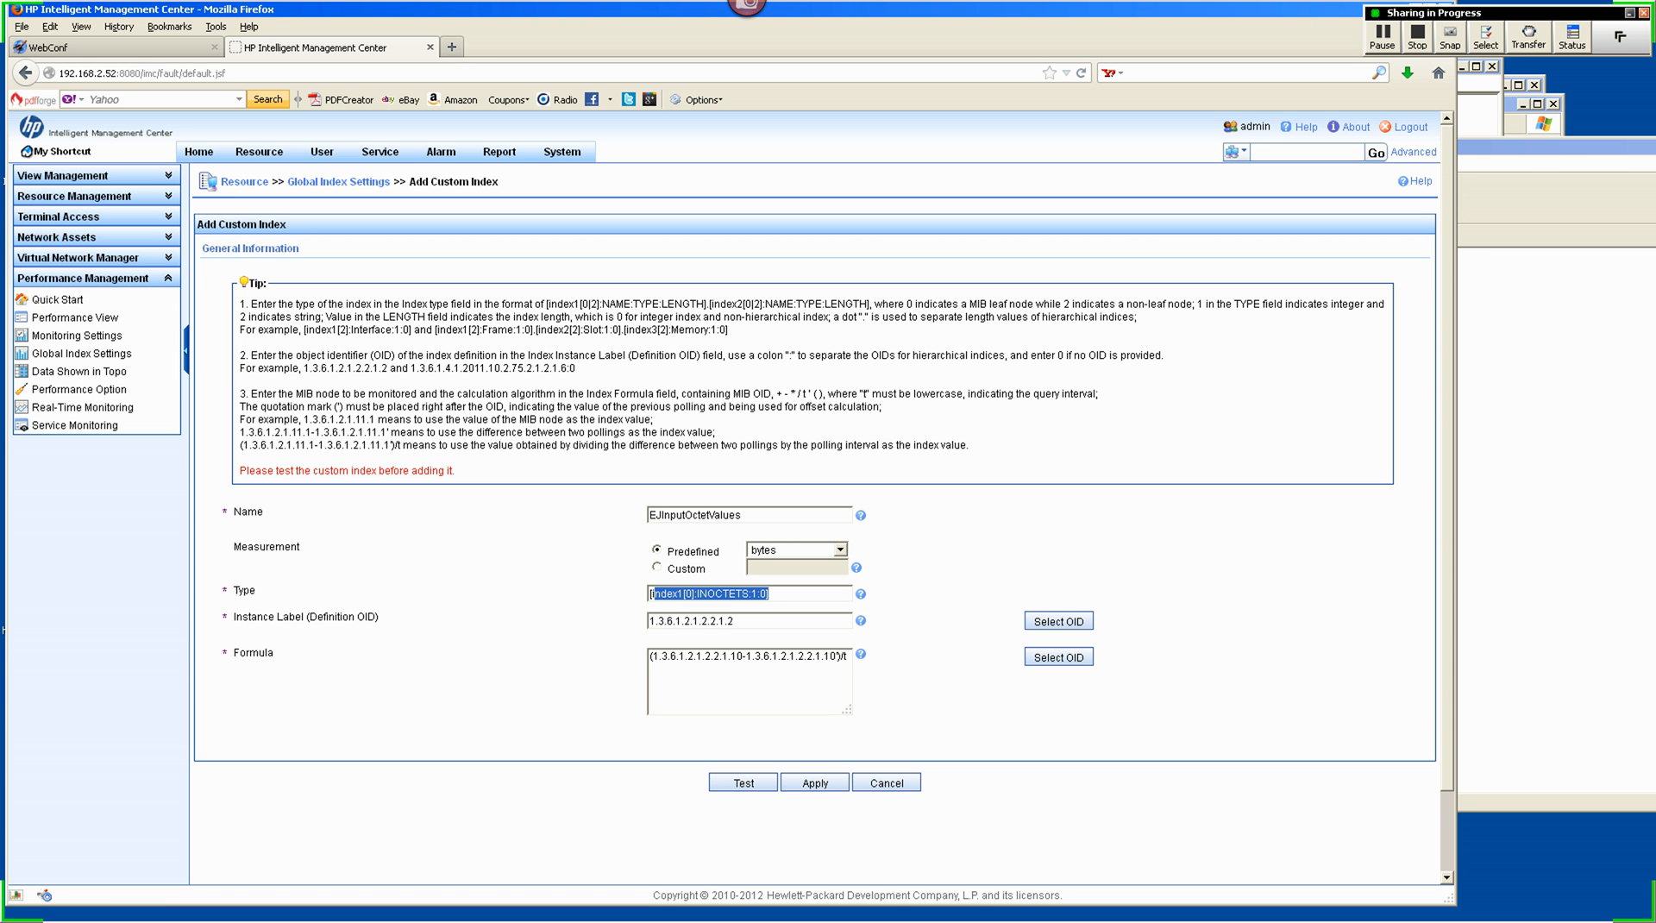
left_click(769, 594)
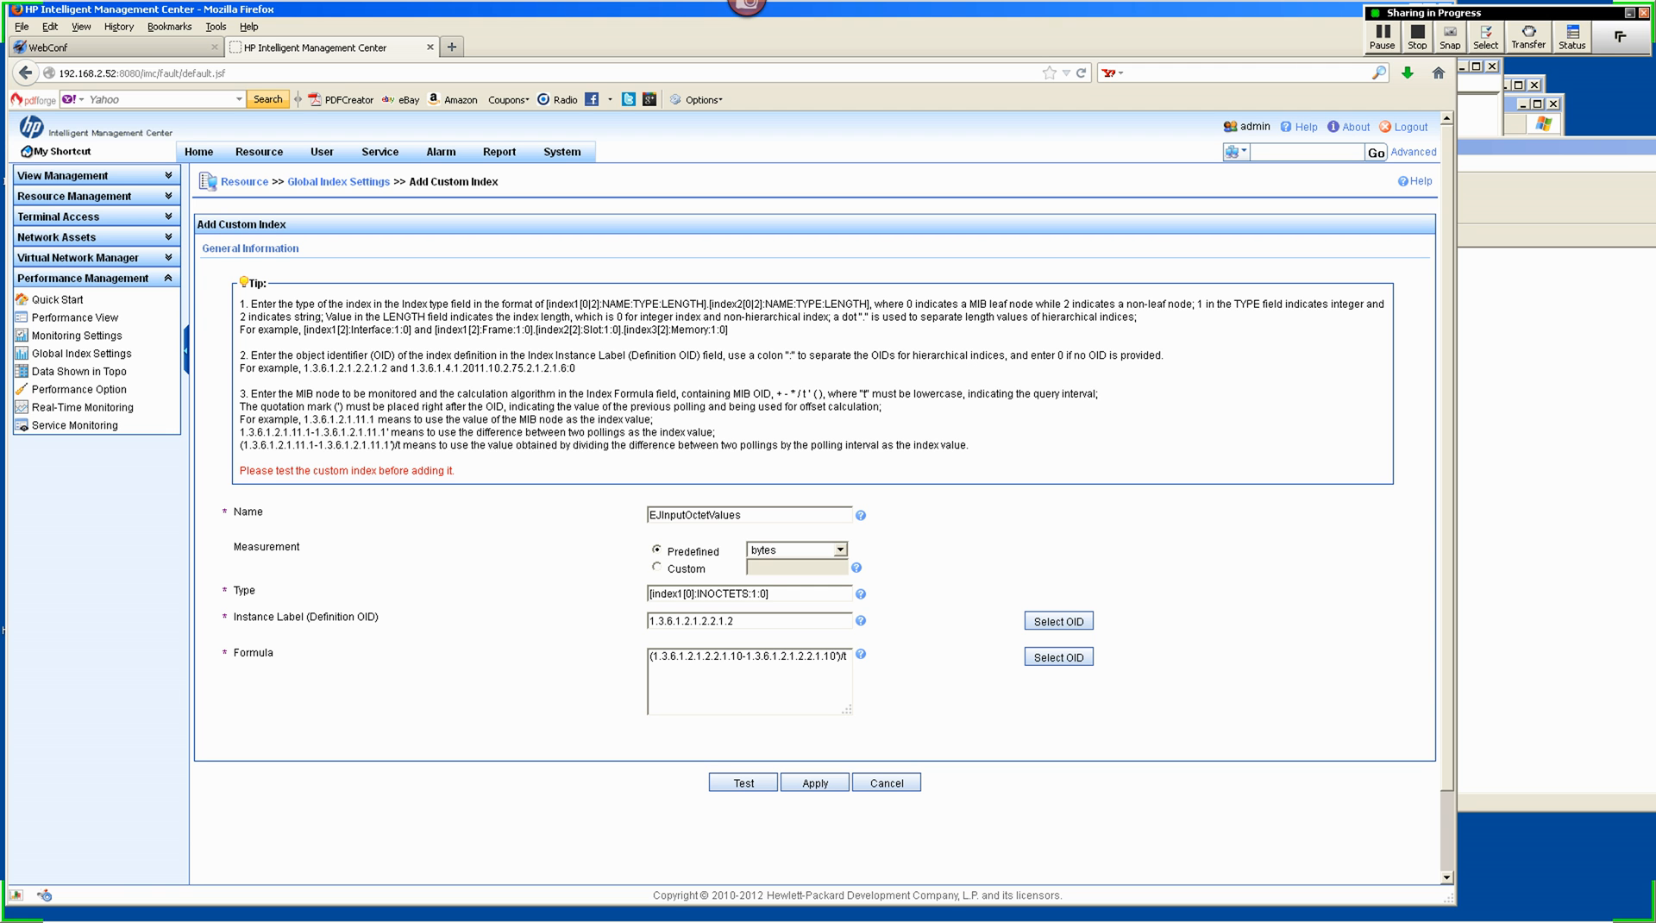
left_click_drag(769, 595, 655, 594)
left_click(769, 593)
left_click_drag(770, 593, 723, 594)
left_click(769, 593)
left_click(735, 621)
left_click_drag(735, 621, 649, 621)
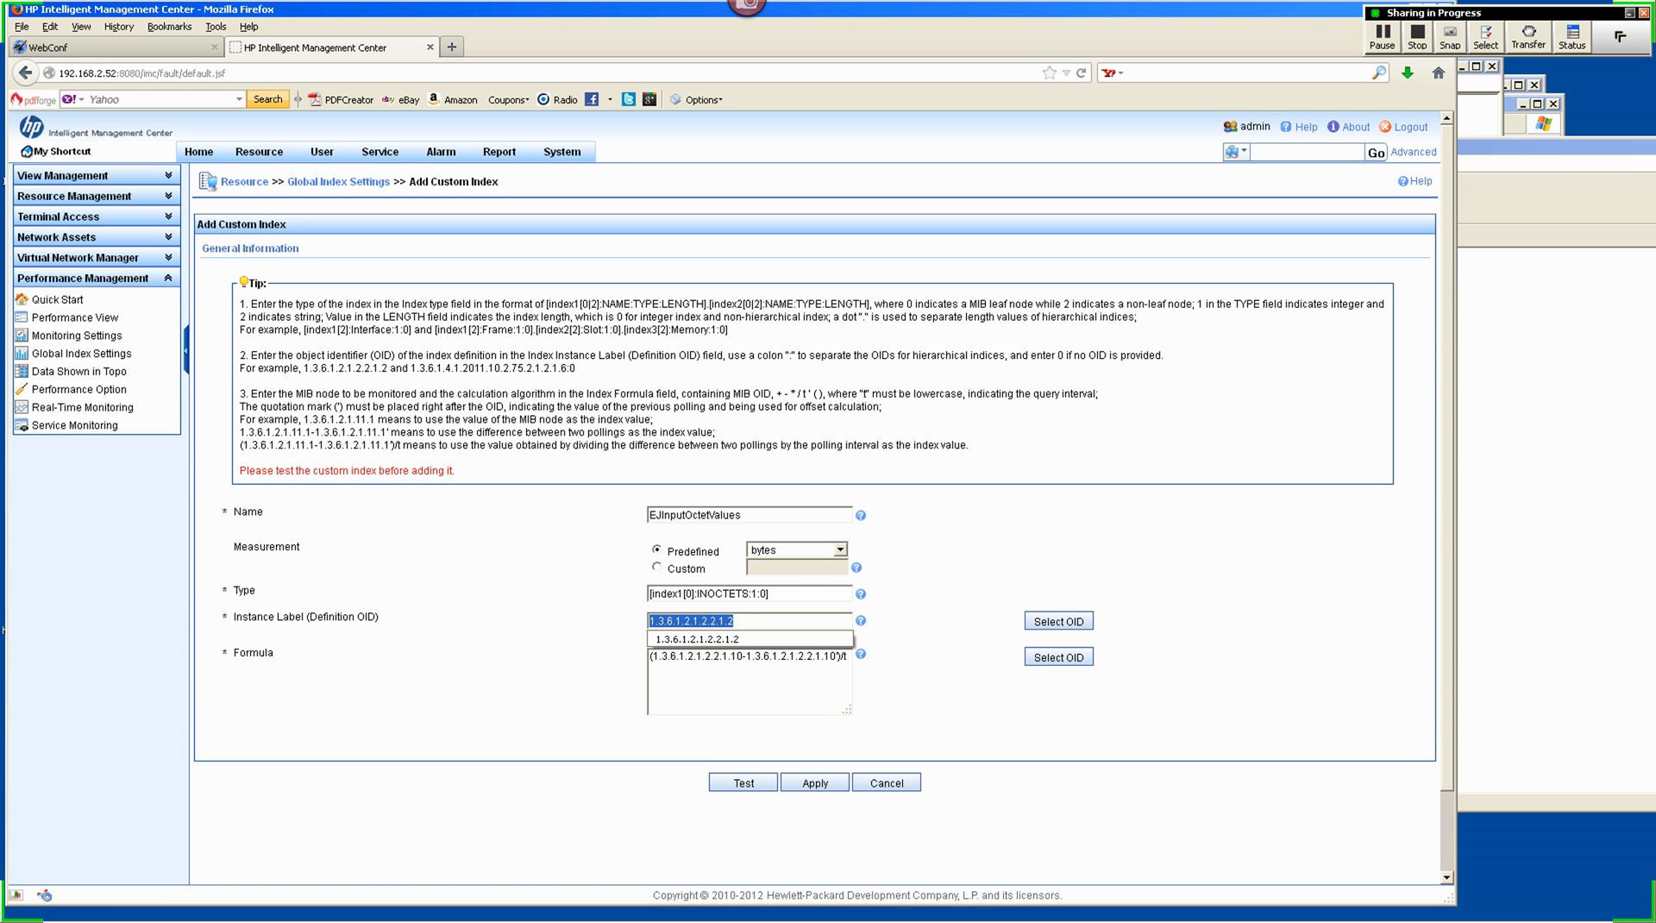
left_click(650, 621)
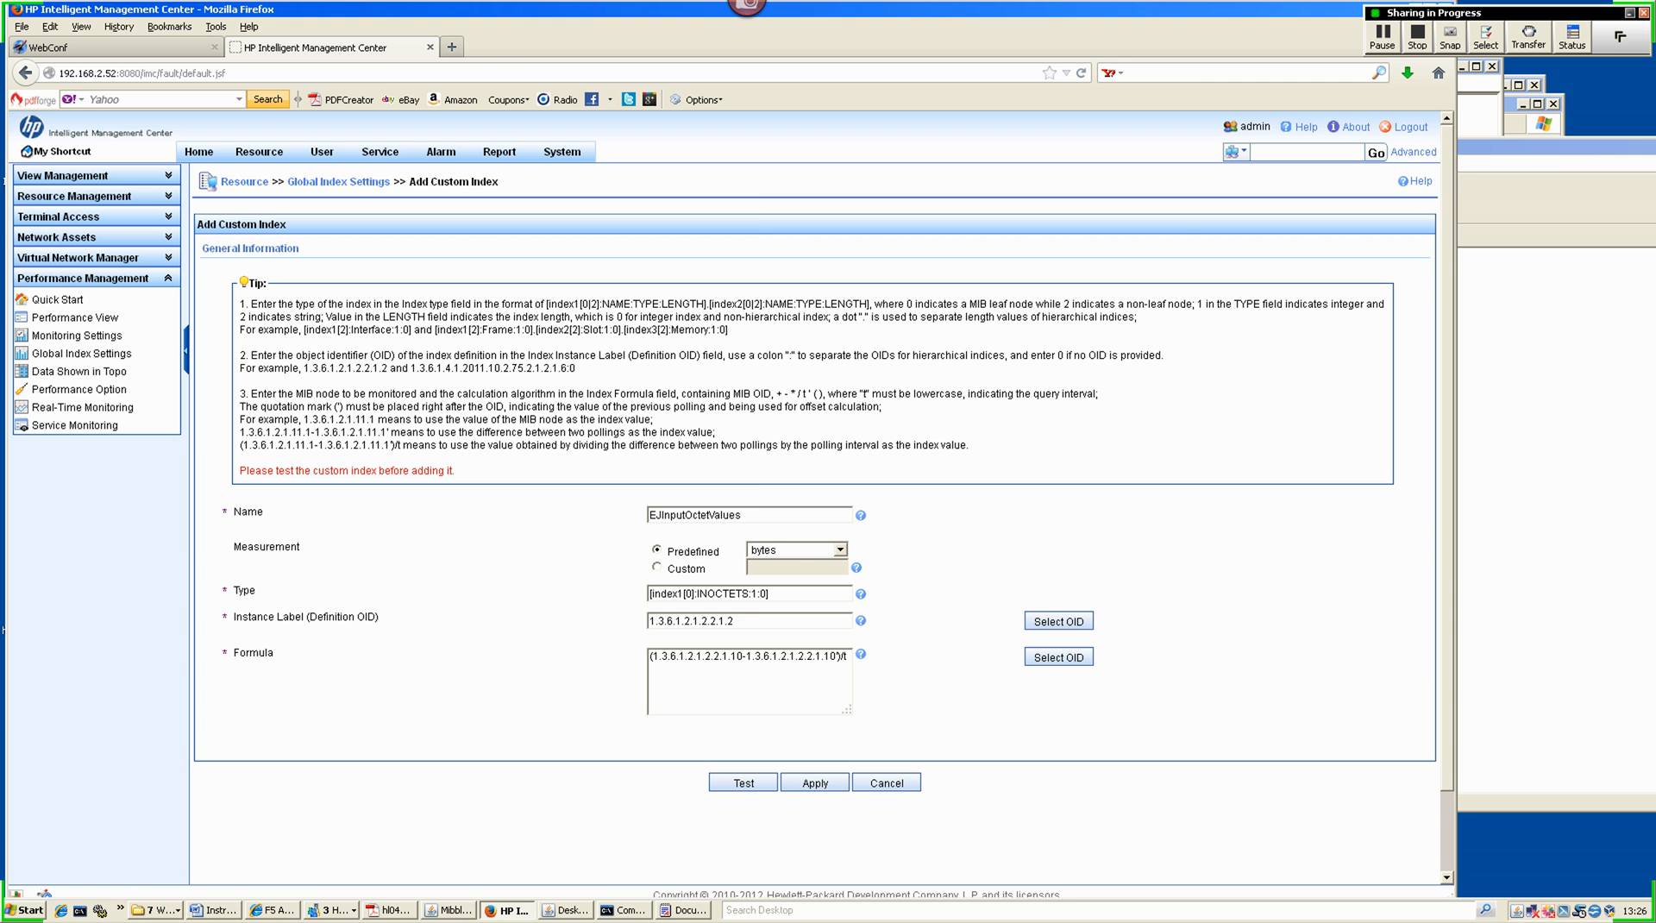
left_click(566, 910)
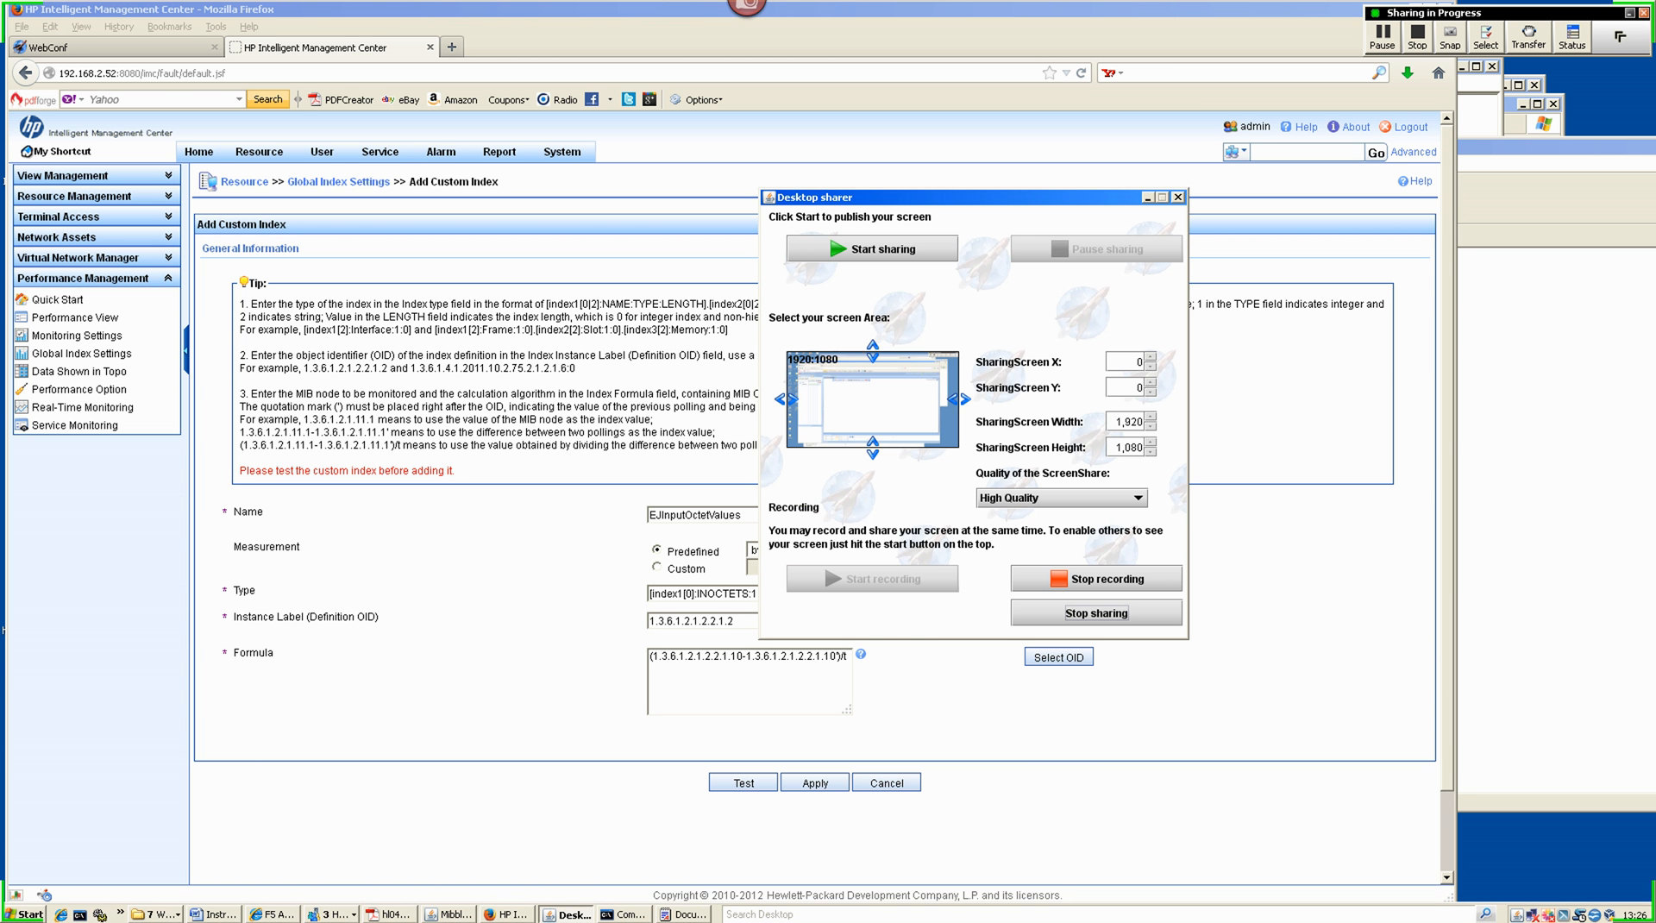